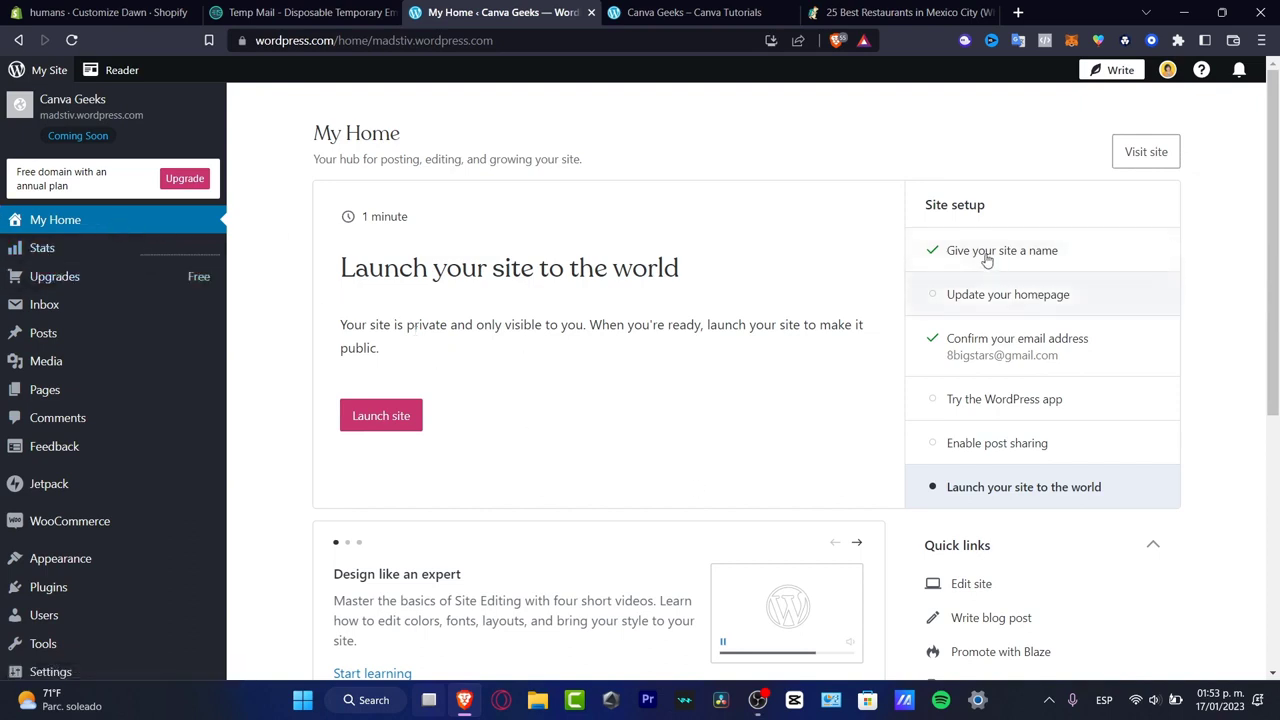
- Look through the site setup checklist, from naming the site to launching it
drag(1006, 217, 926, 221)
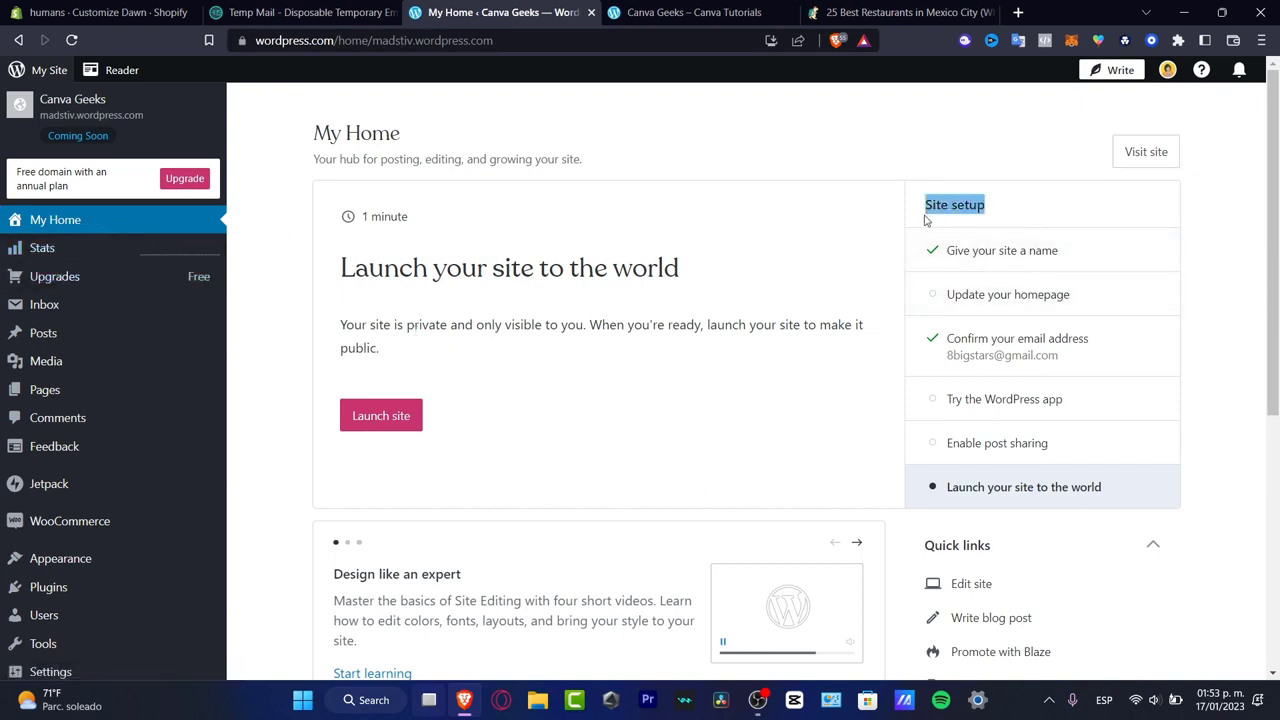
click(1062, 252)
click(1062, 304)
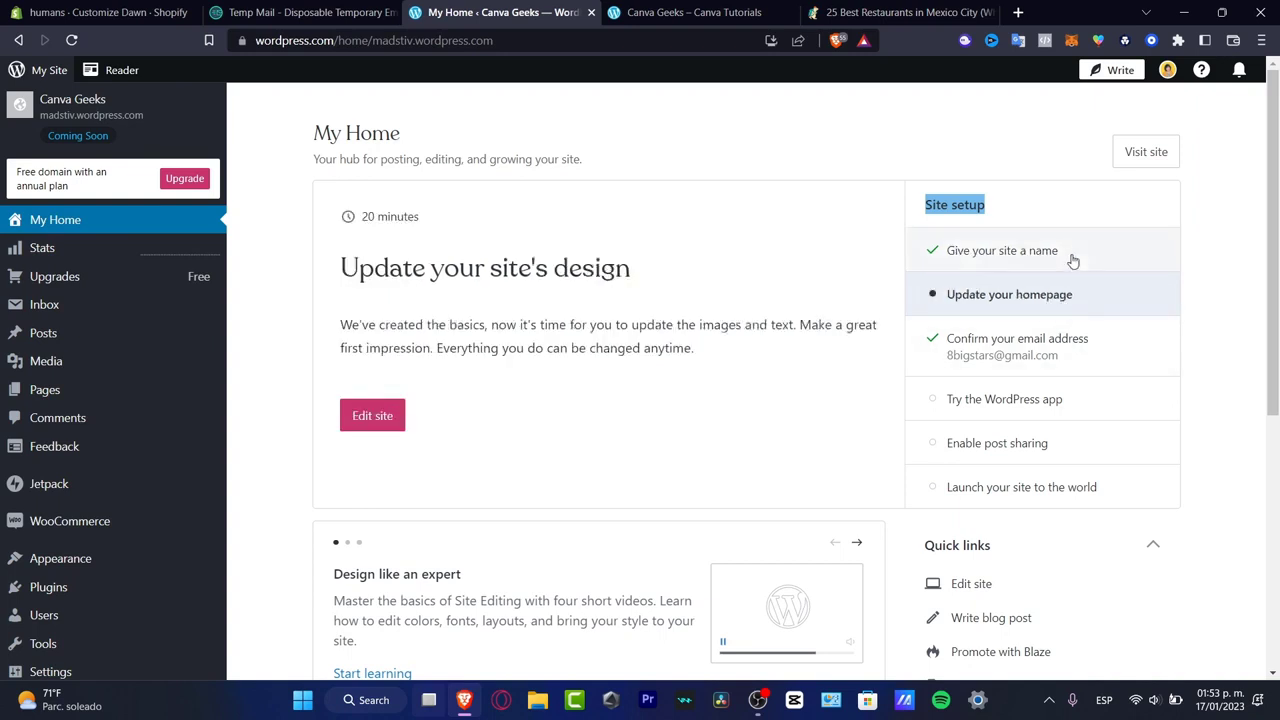
click(1057, 252)
click(1089, 292)
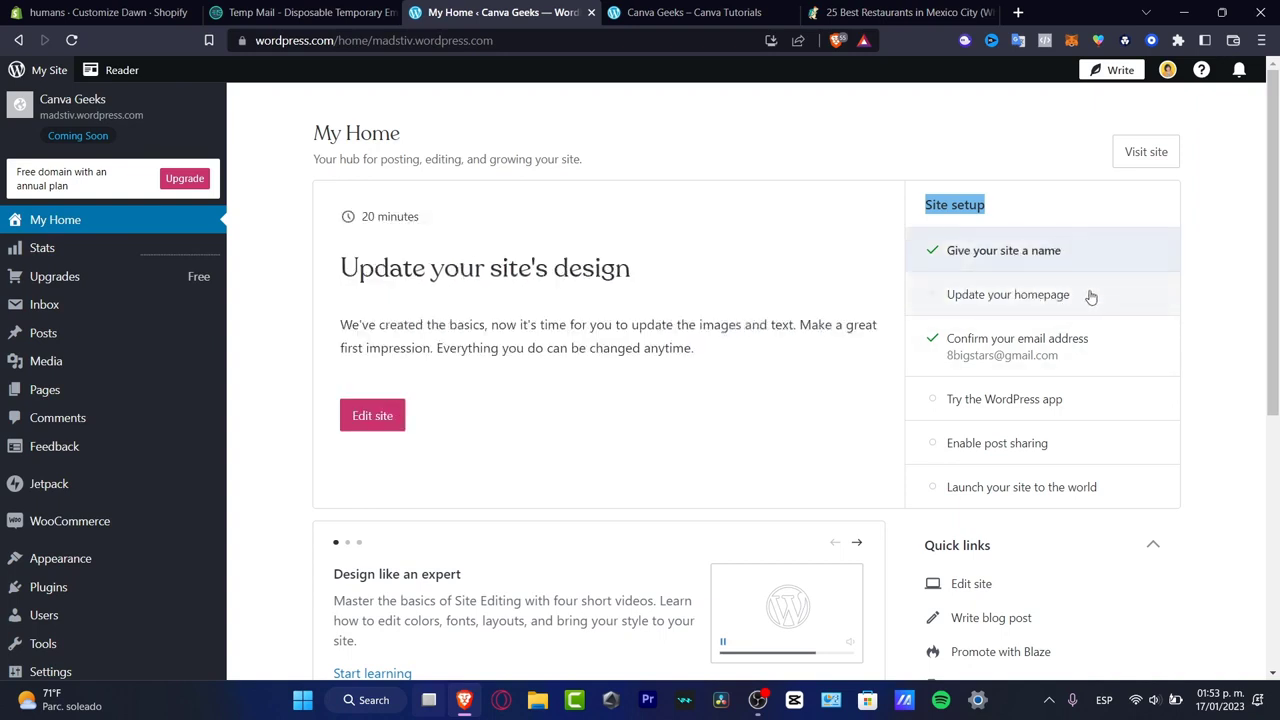
click(1078, 345)
click(1065, 398)
click(1055, 443)
click(1063, 487)
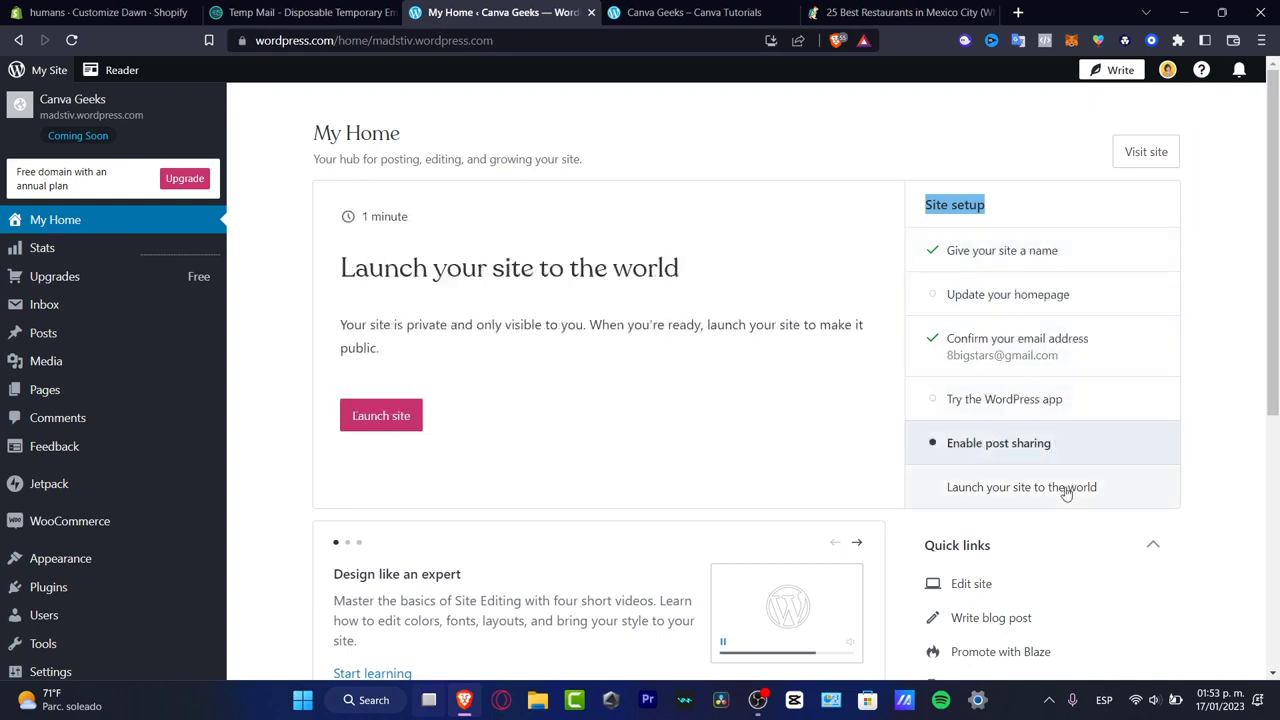
- Open the site editor from the setup task for updating the homepage
click(1029, 314)
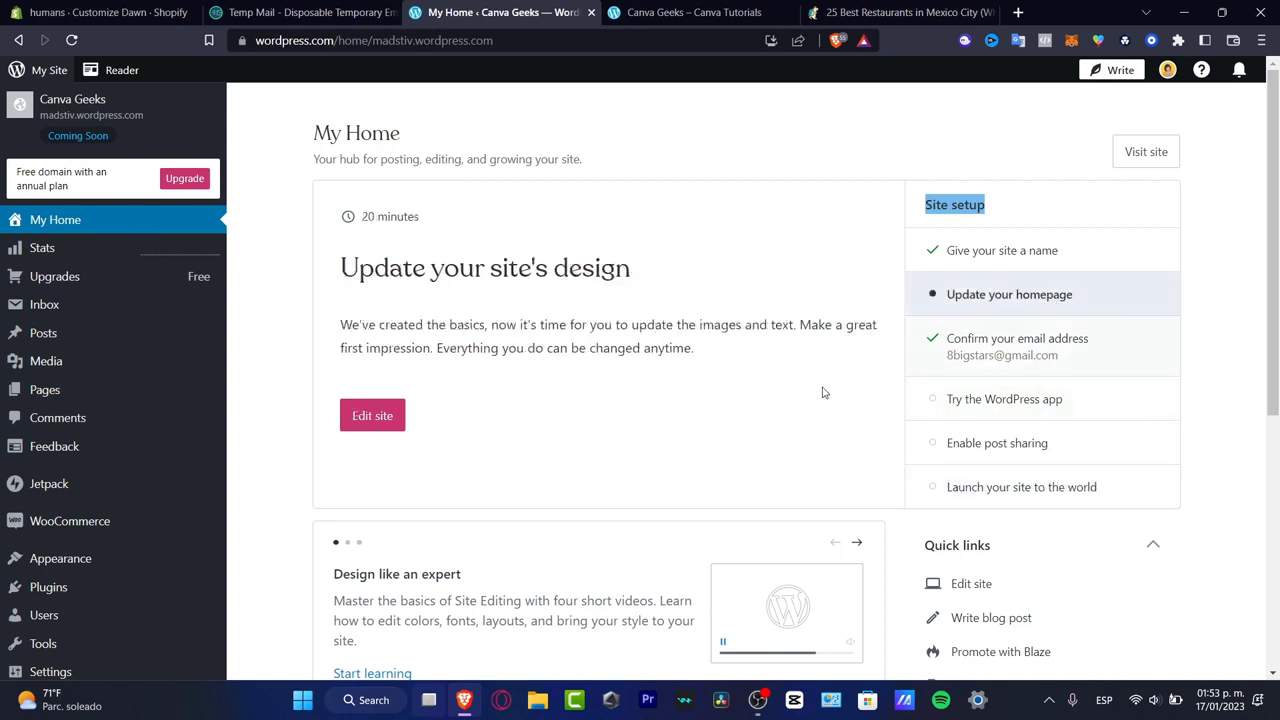
click(368, 414)
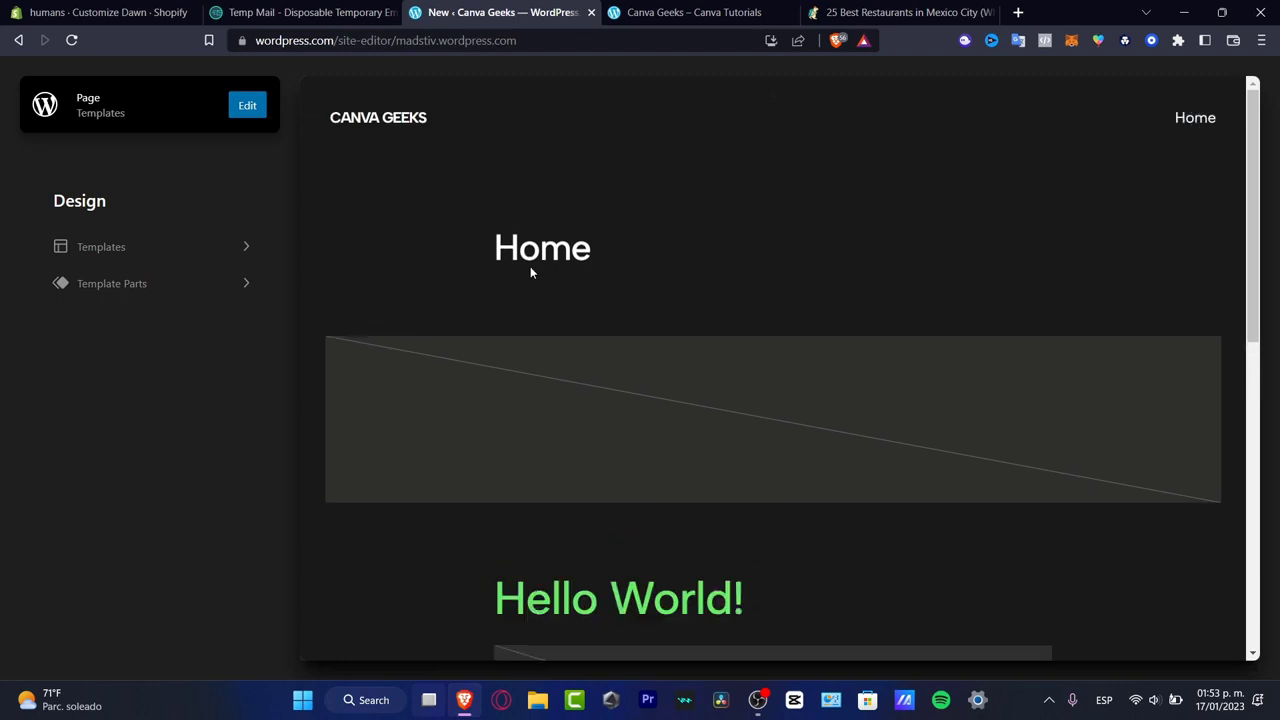
- Review which templates and template parts the site design contains
click(140, 285)
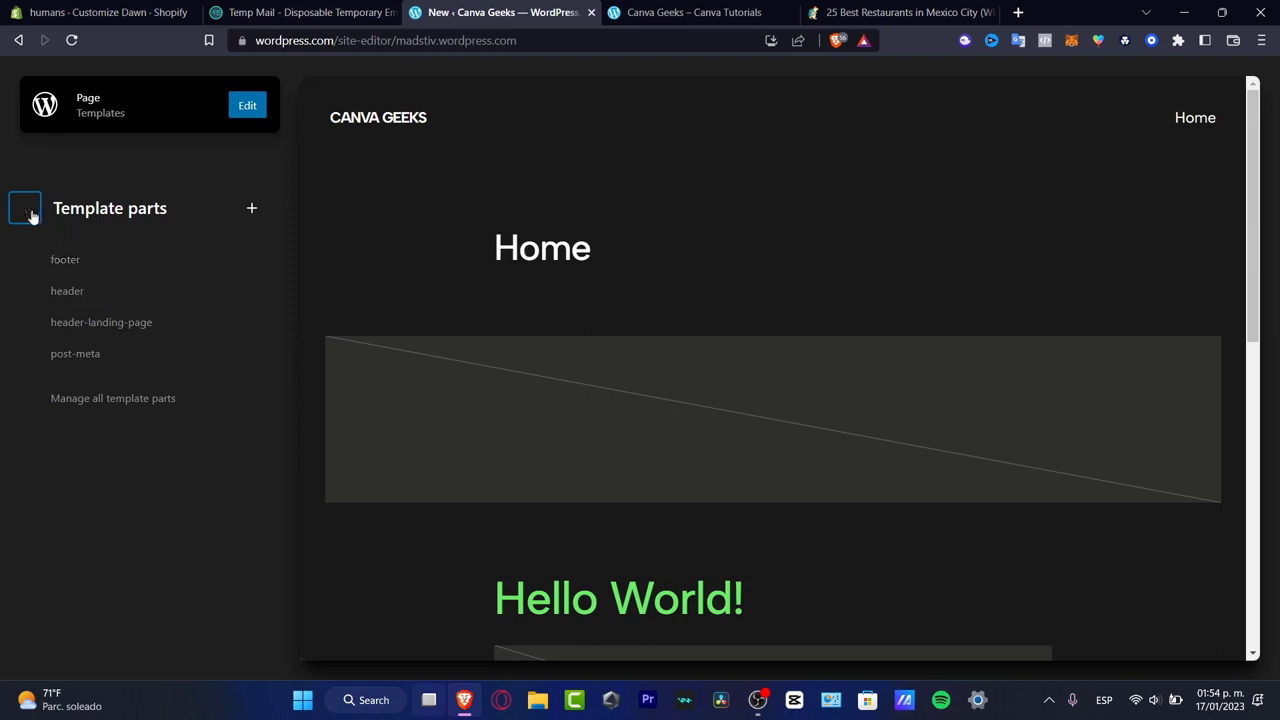
click(24, 208)
click(145, 253)
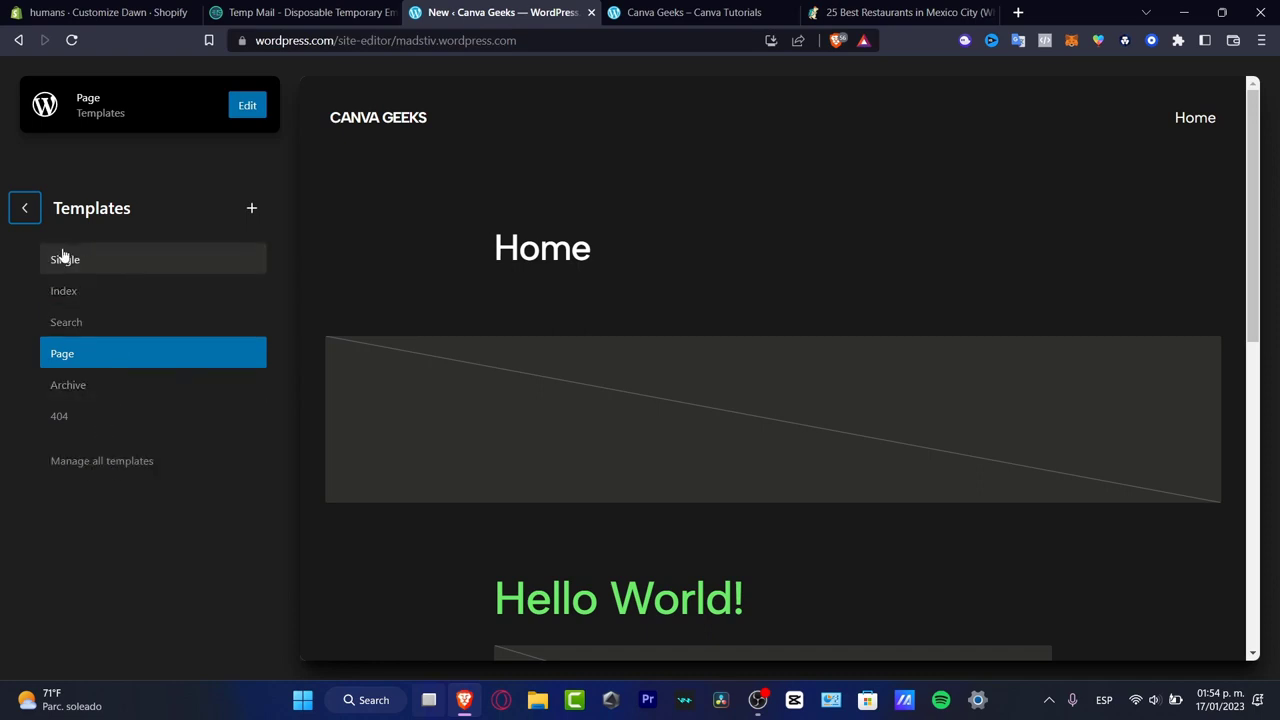
click(24, 208)
click(135, 286)
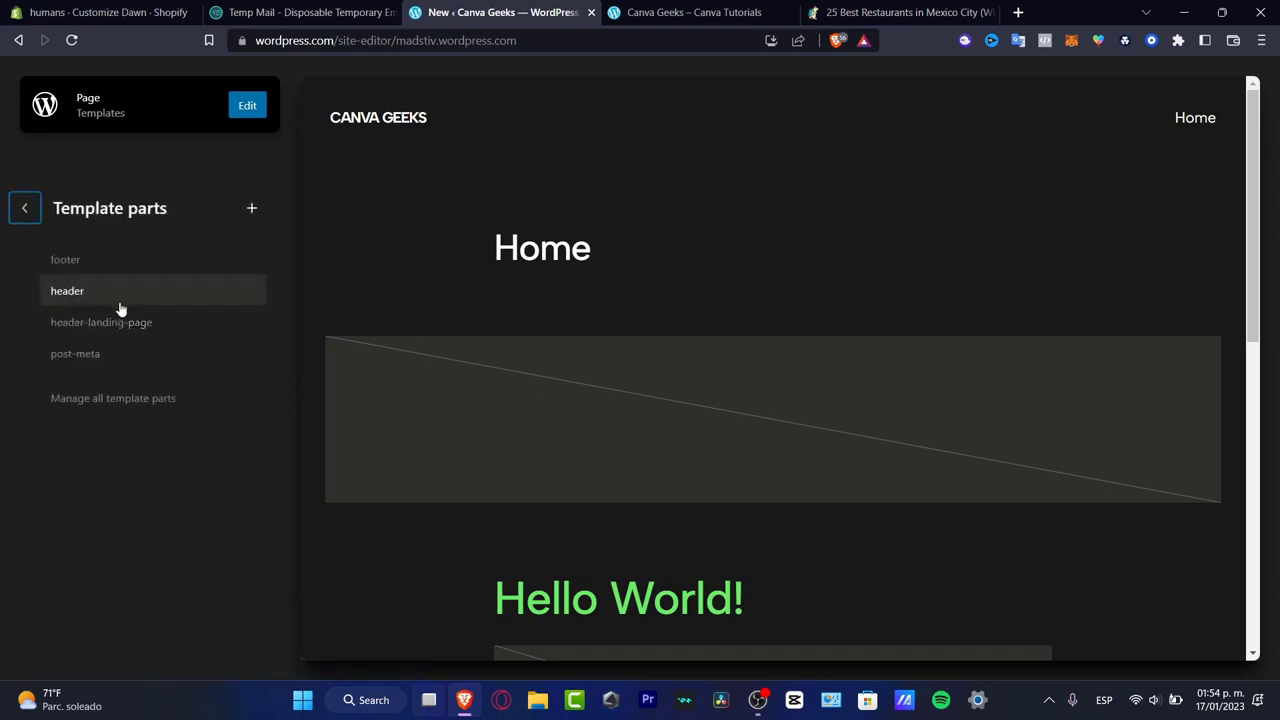
- Preview the footer, header-landing-page and post-meta template parts
click(97, 264)
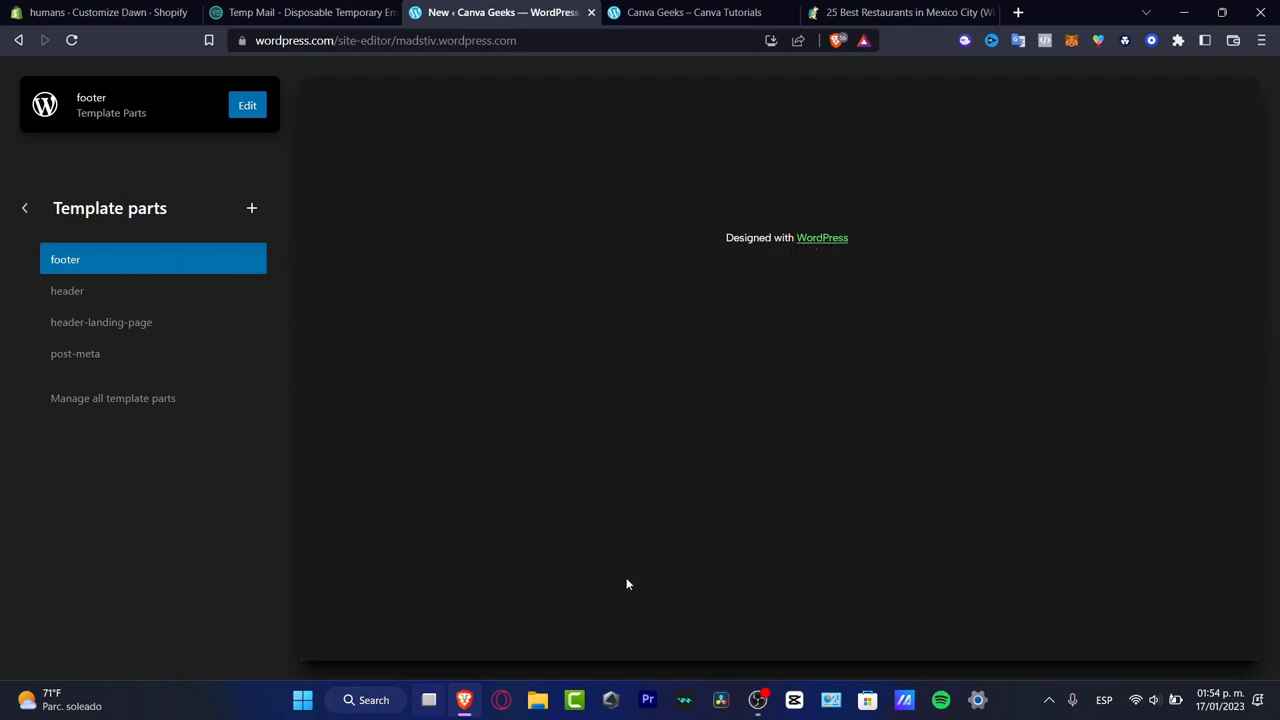
click(164, 322)
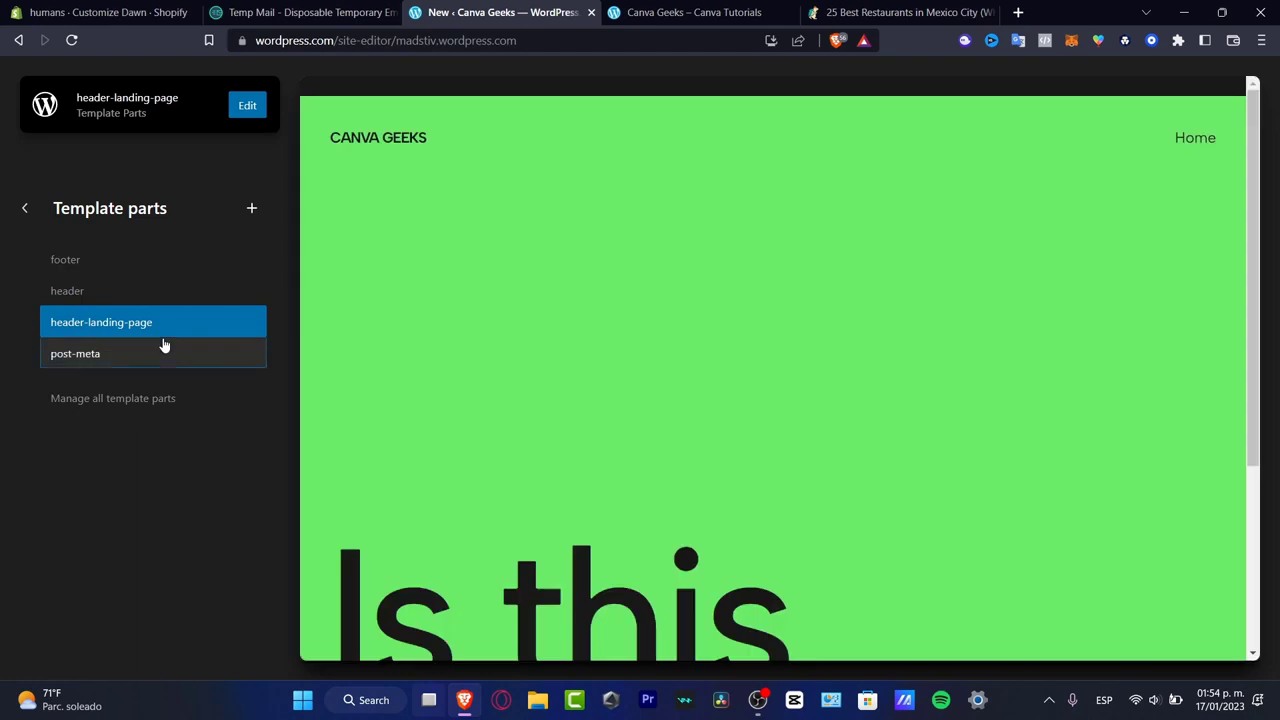
click(164, 345)
click(168, 317)
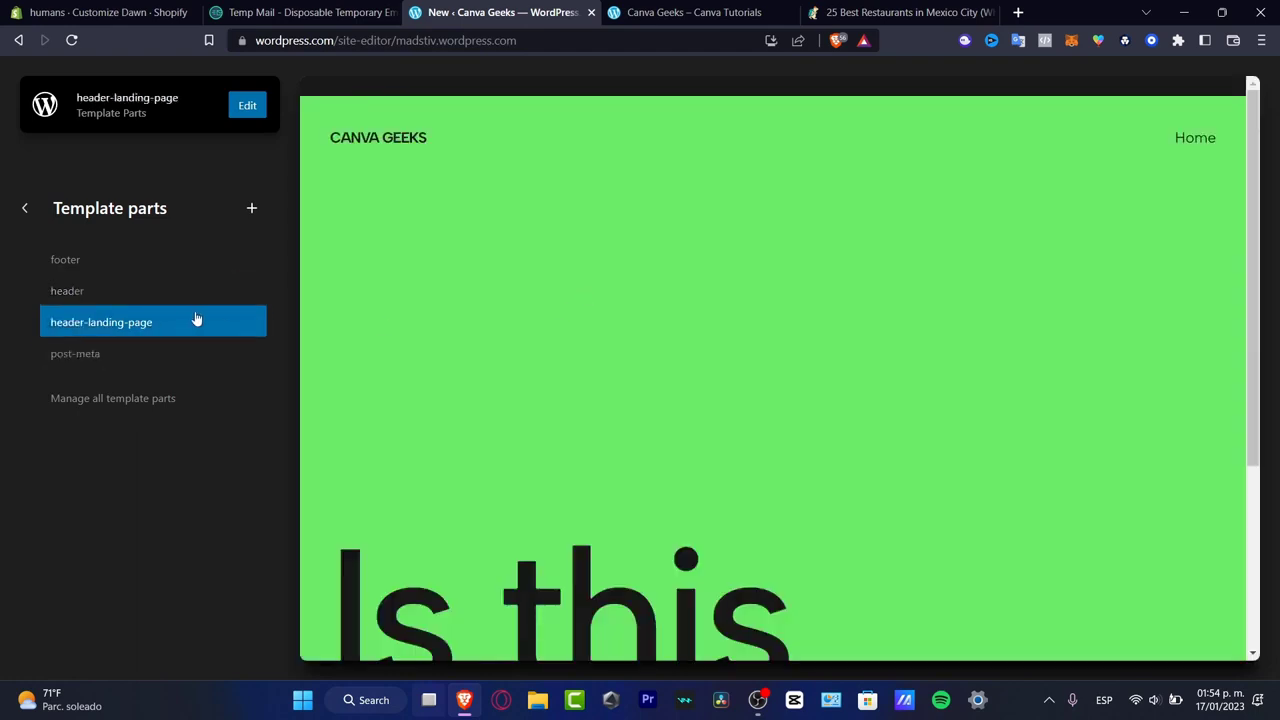
scroll(680, 338, down, 3)
scroll(720, 480, up, 3)
scroll(567, 452, down, 3)
click(160, 355)
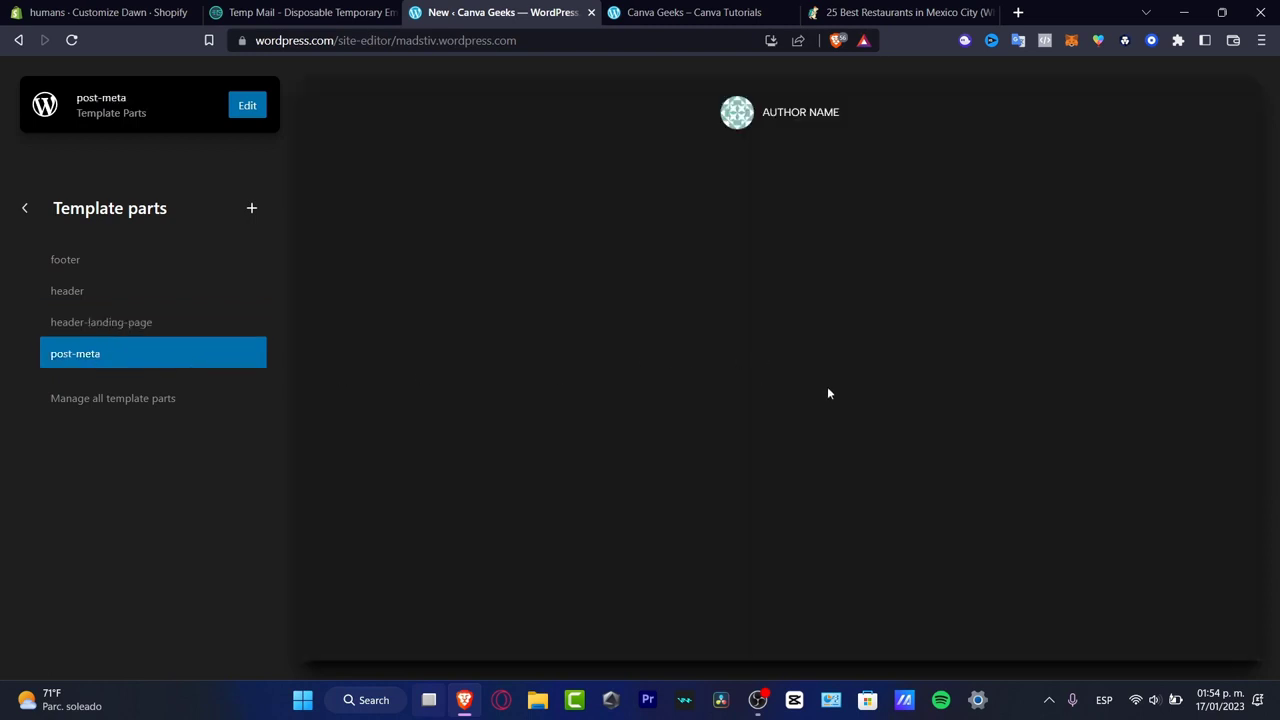
- Create a new template part named Contact Us, assigned to the Footer area
click(180, 408)
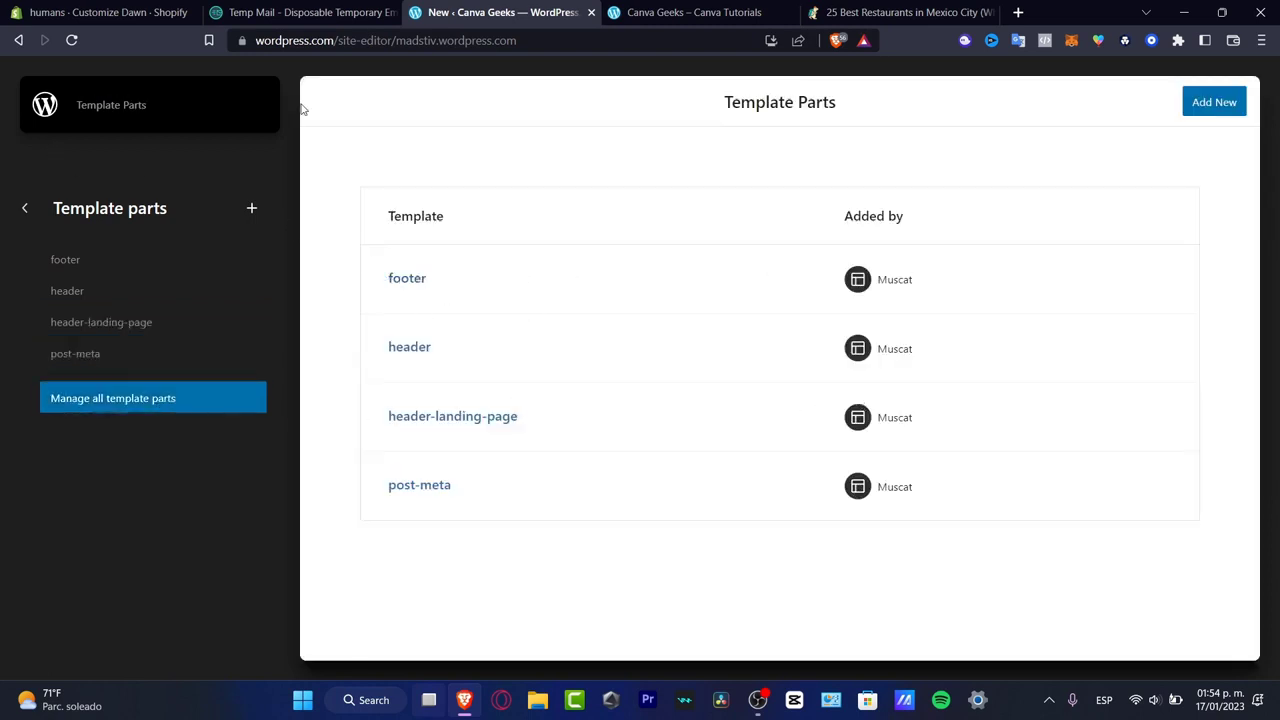
click(1209, 111)
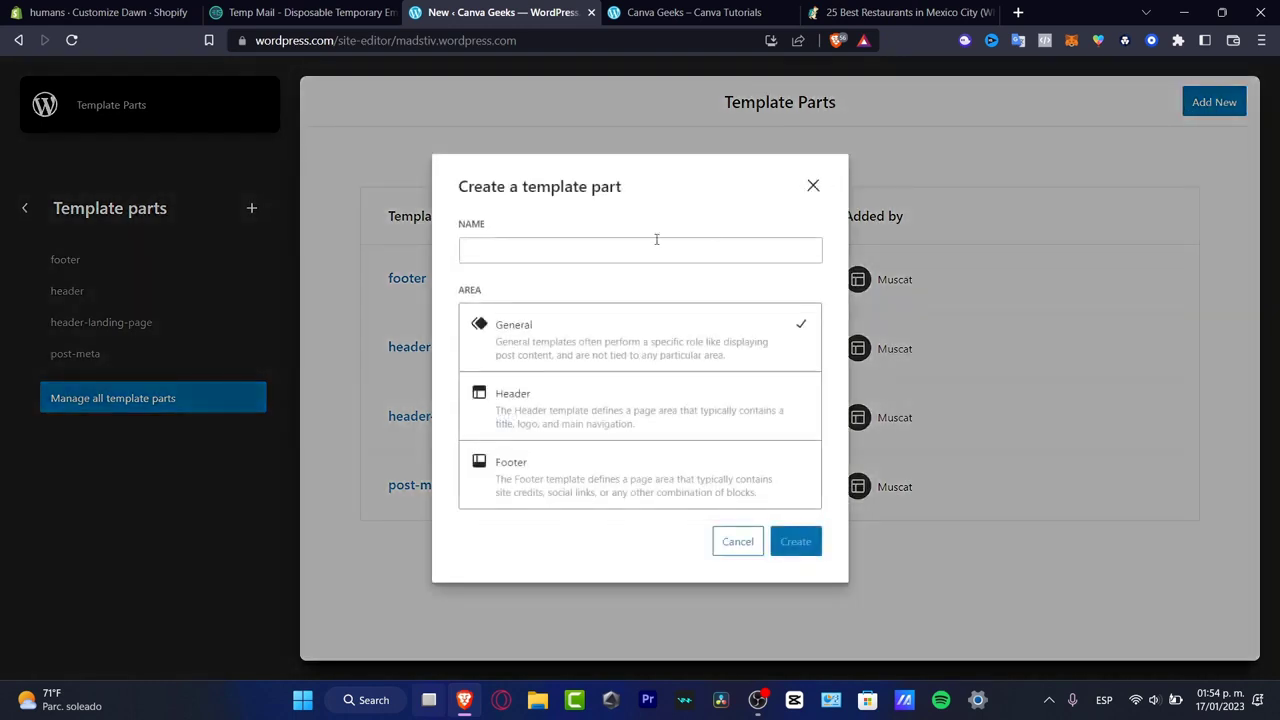
click(506, 250)
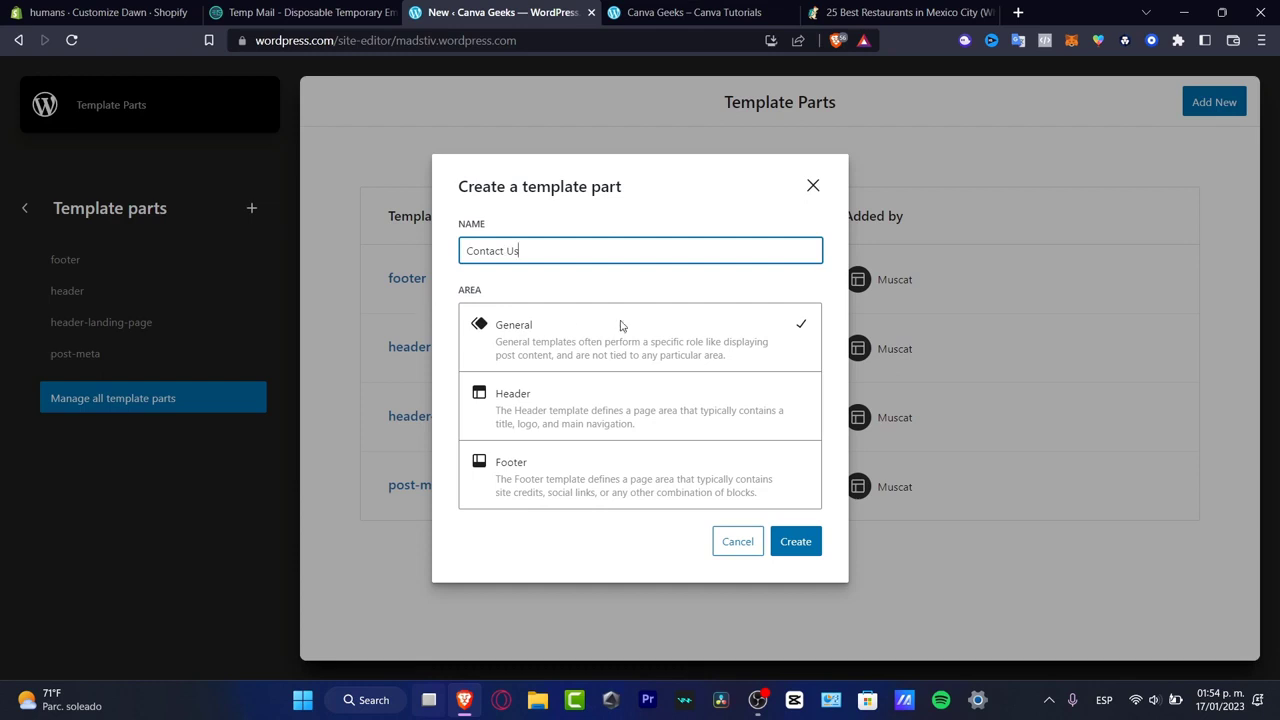
click(605, 478)
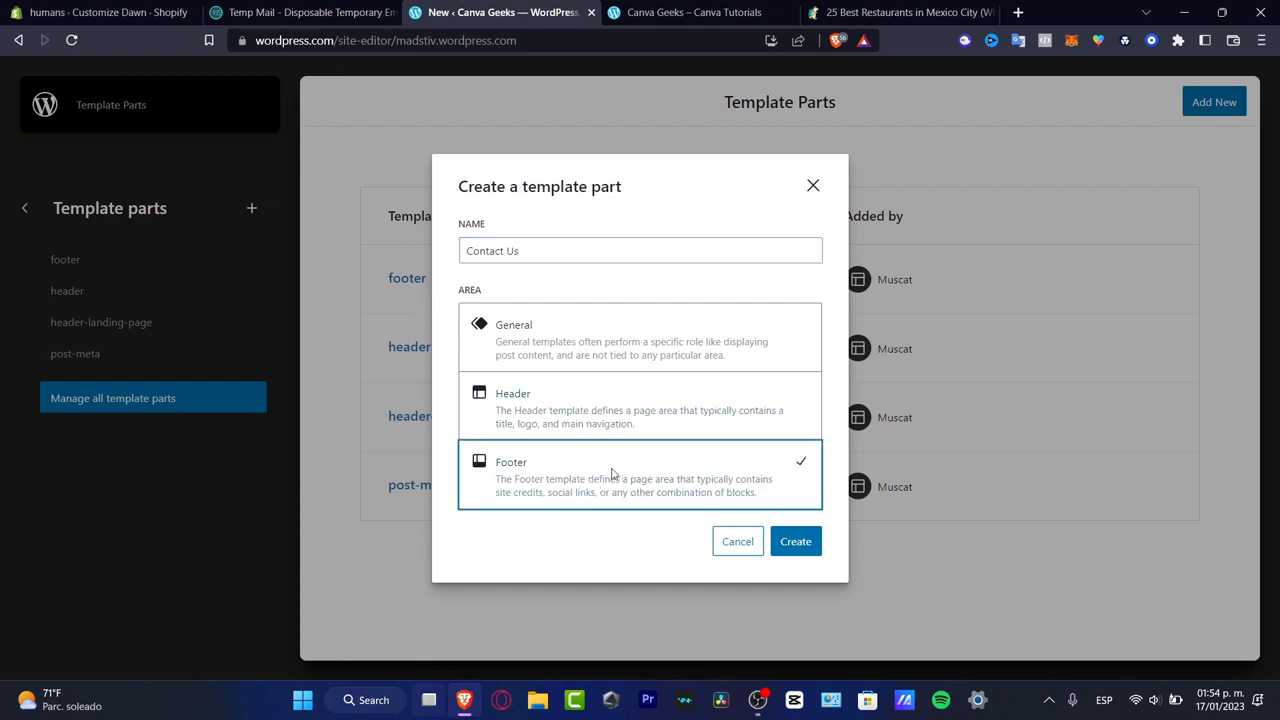
click(800, 542)
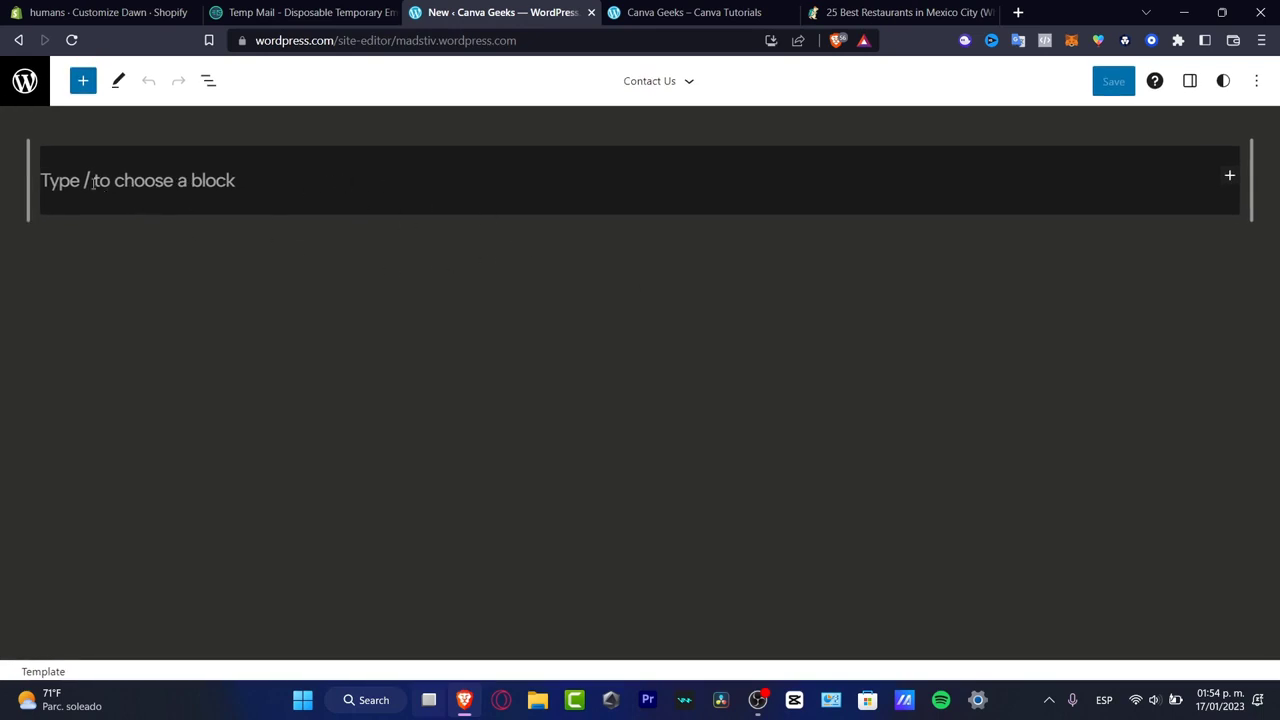
- Enter a slash in the empty paragraph of the Contact Us part to list the available blocks
click(188, 174)
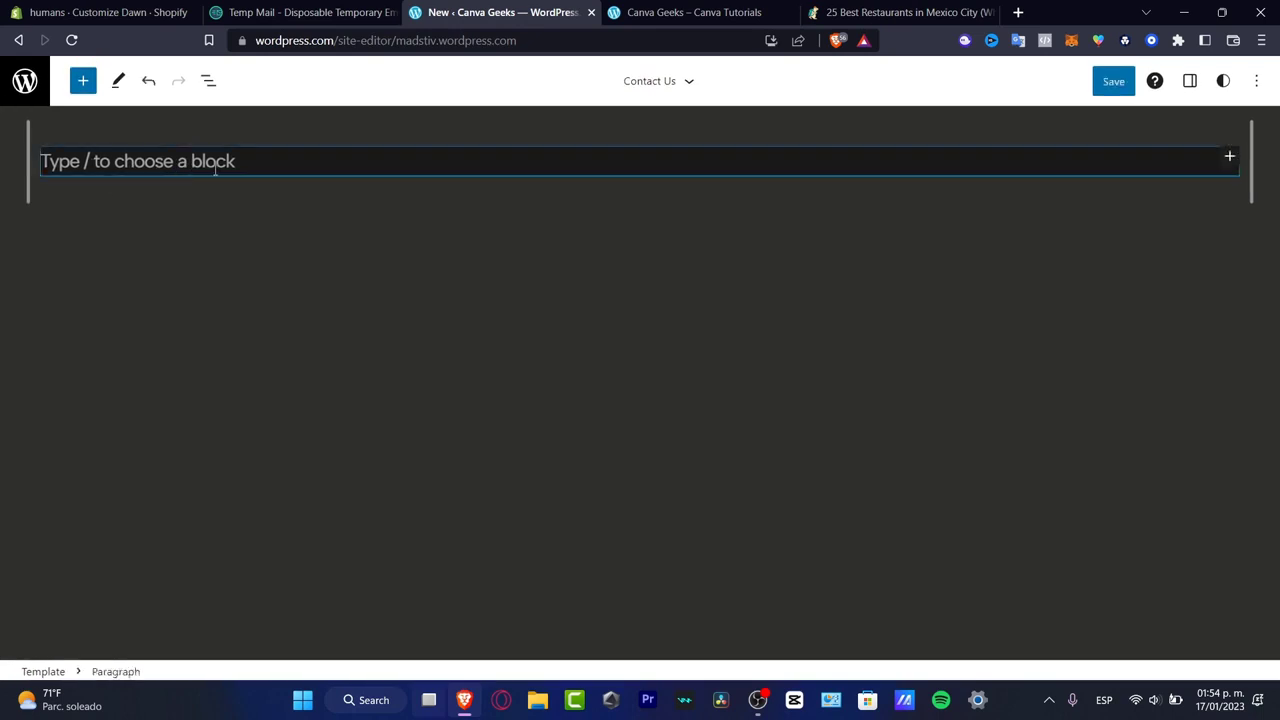
text(/)
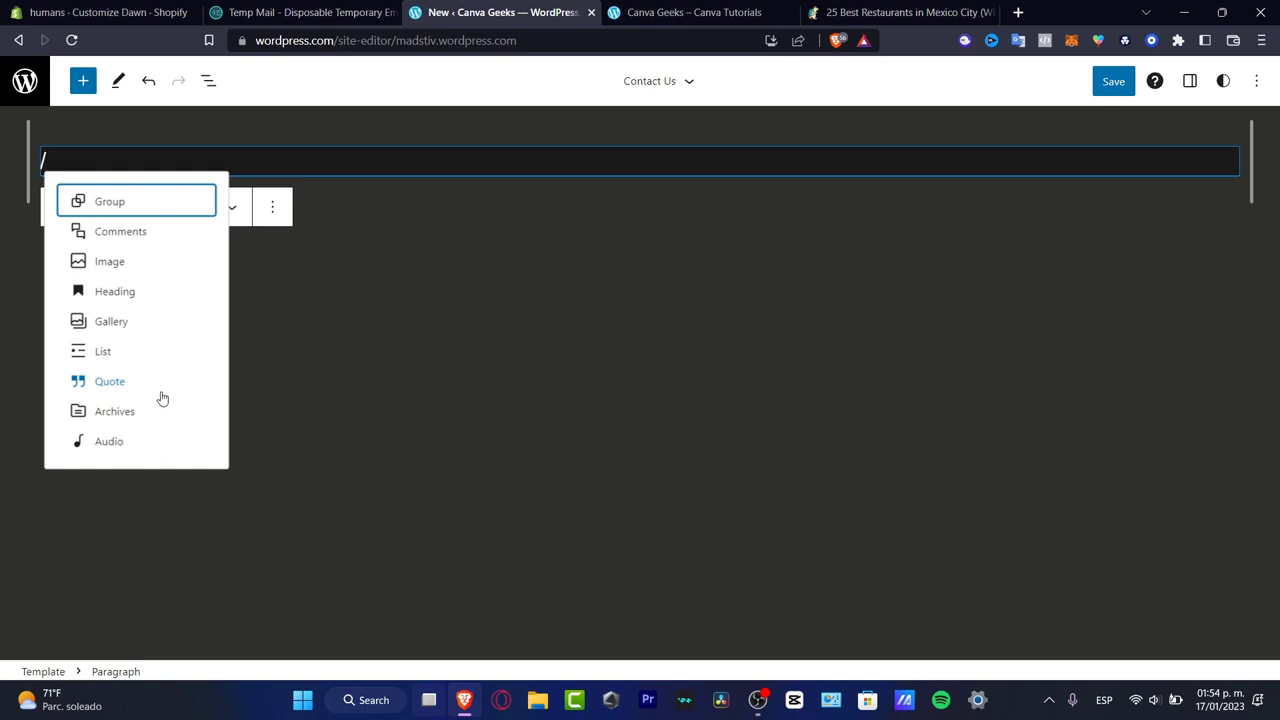
click(85, 80)
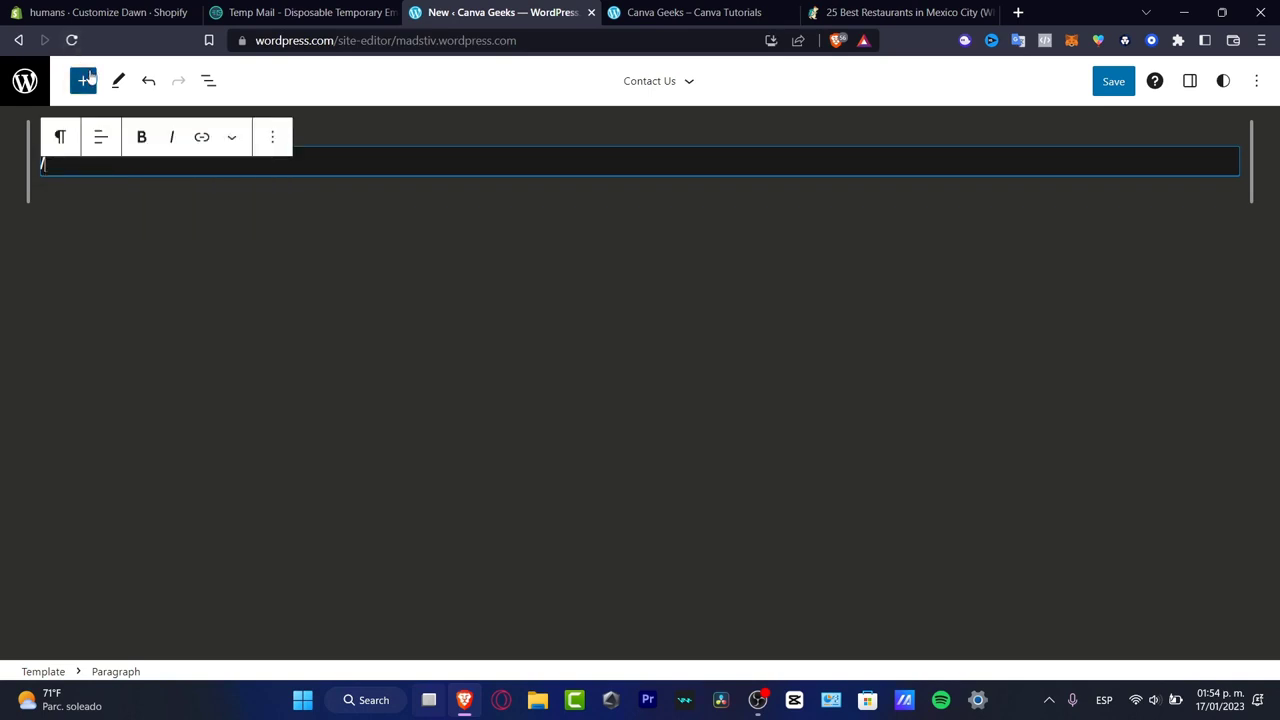
- Search the block library for contact and insert the light Contact pattern with a form, address and opening hours
click(87, 79)
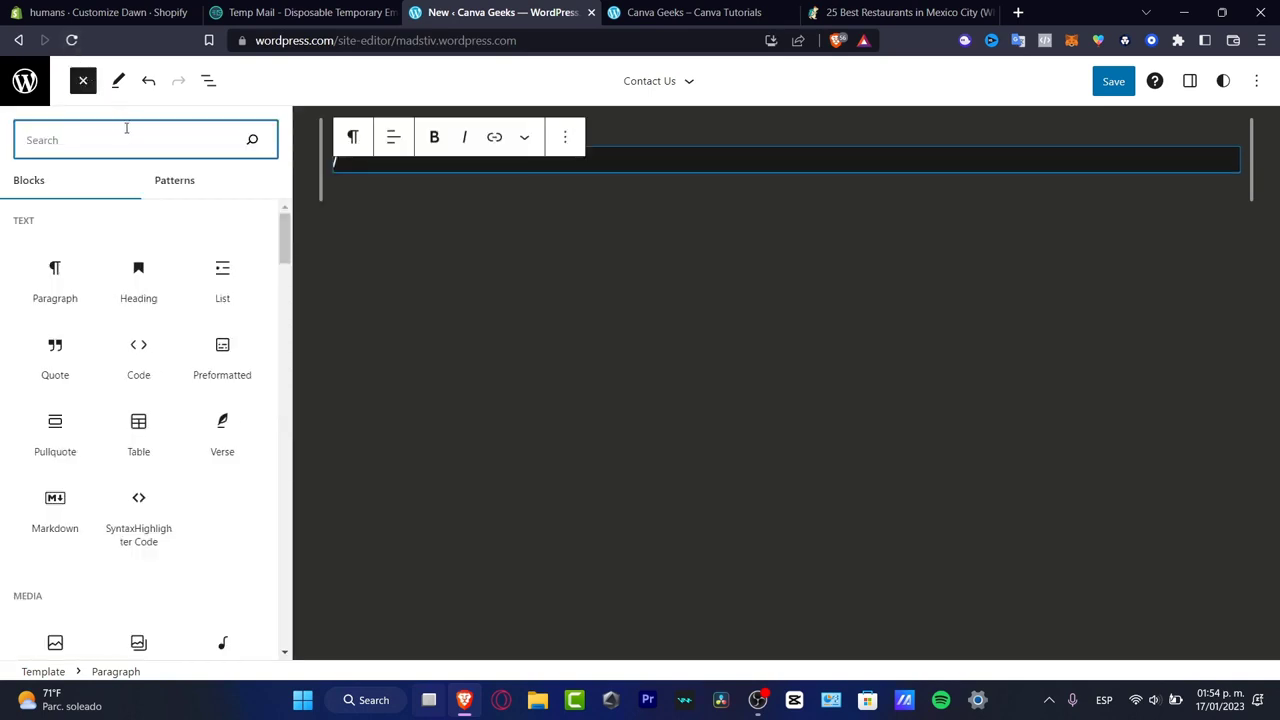
text(contact)
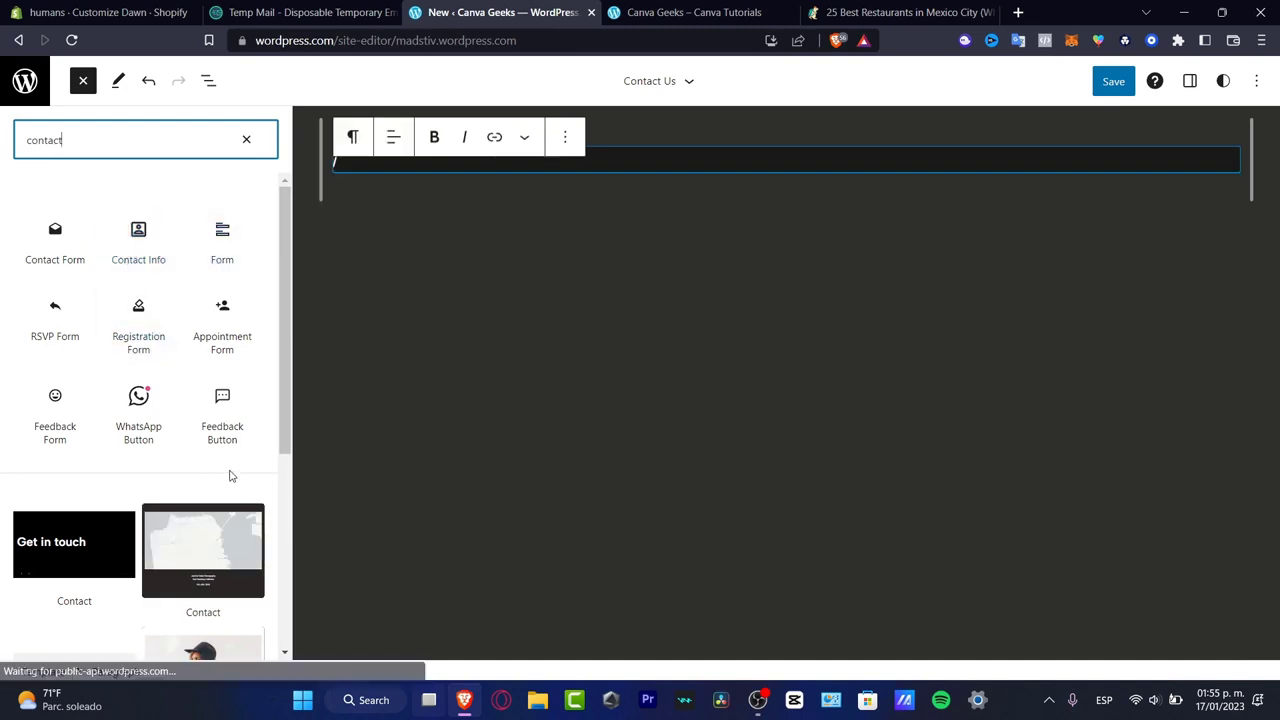
click(42, 232)
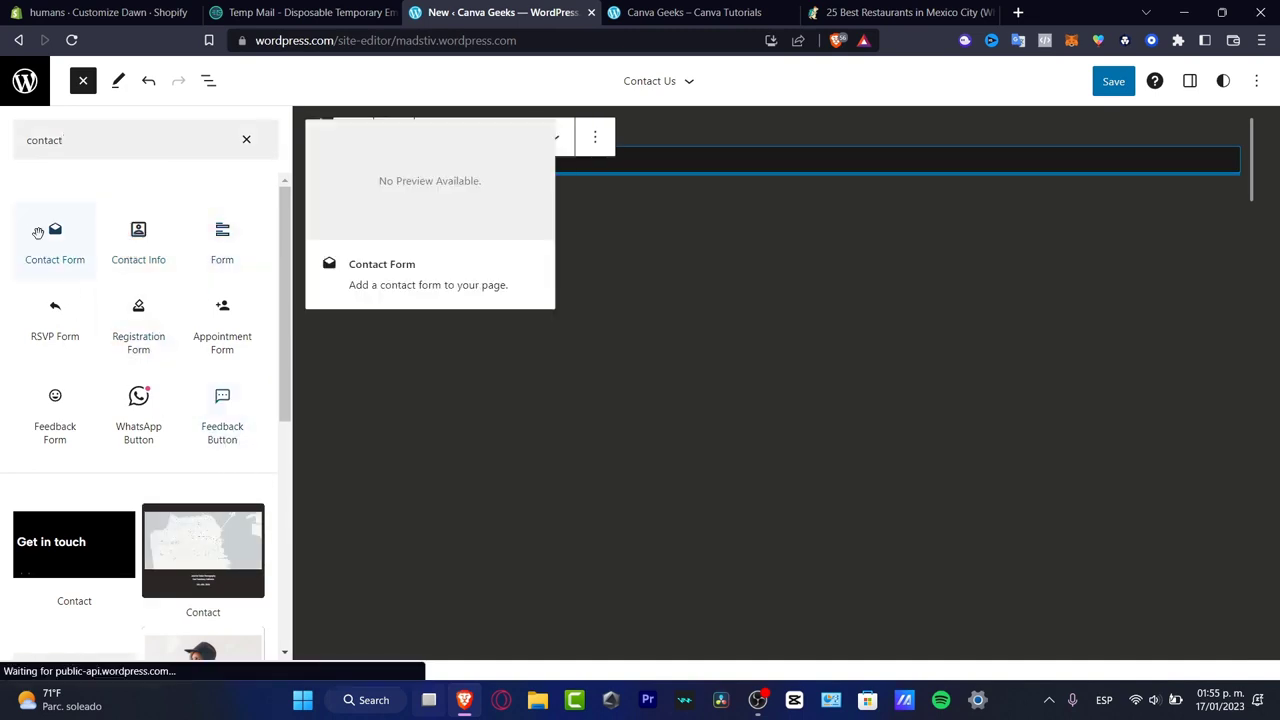
scroll(89, 296, down, 3)
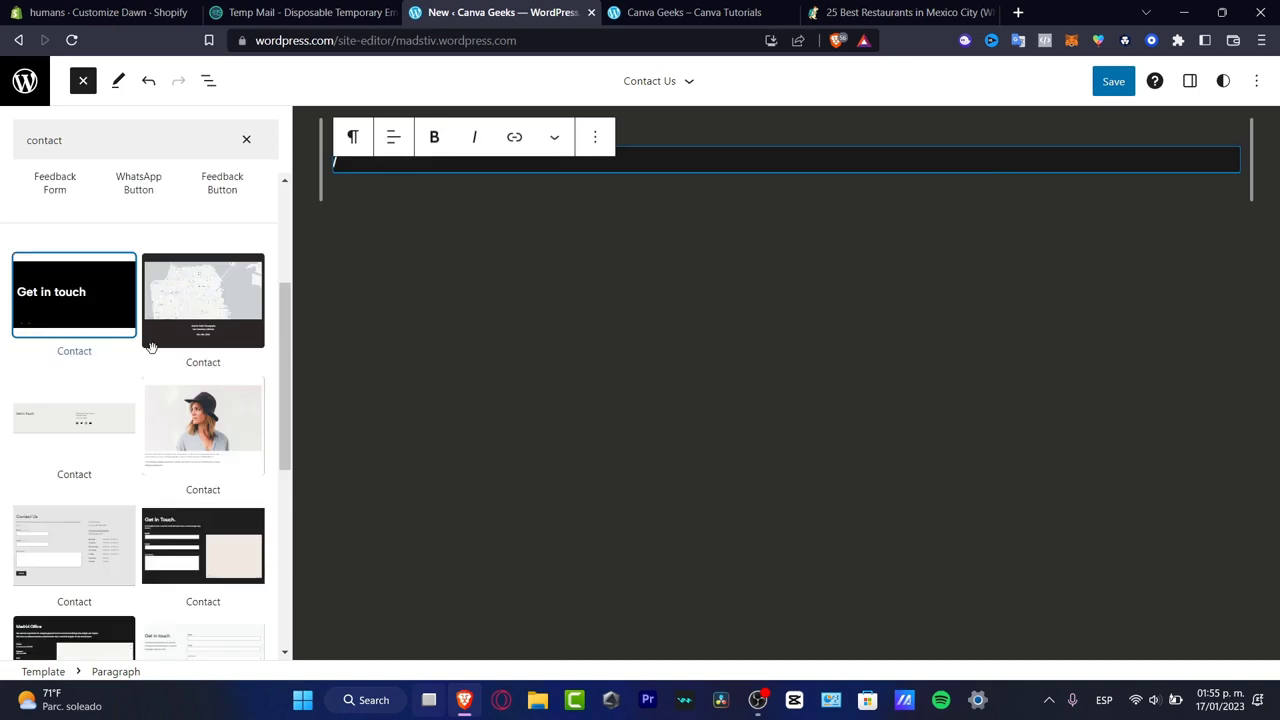
drag(288, 424, 281, 455)
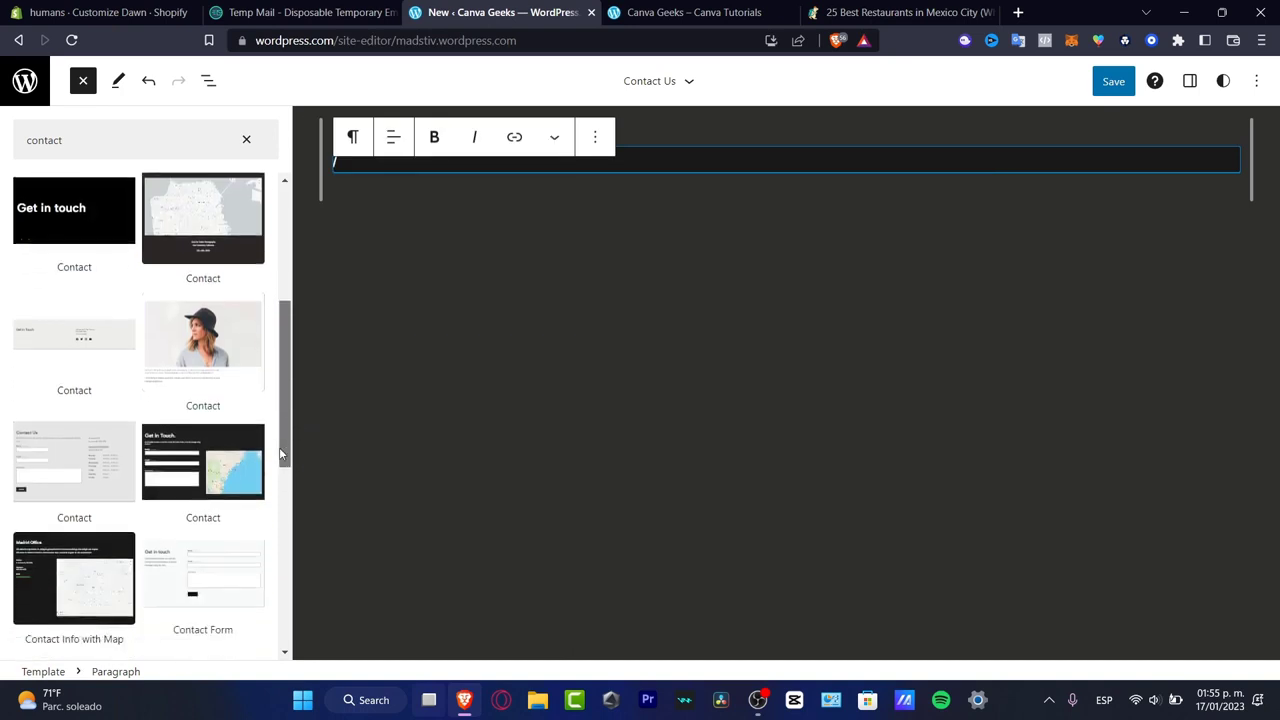
drag(280, 447, 295, 461)
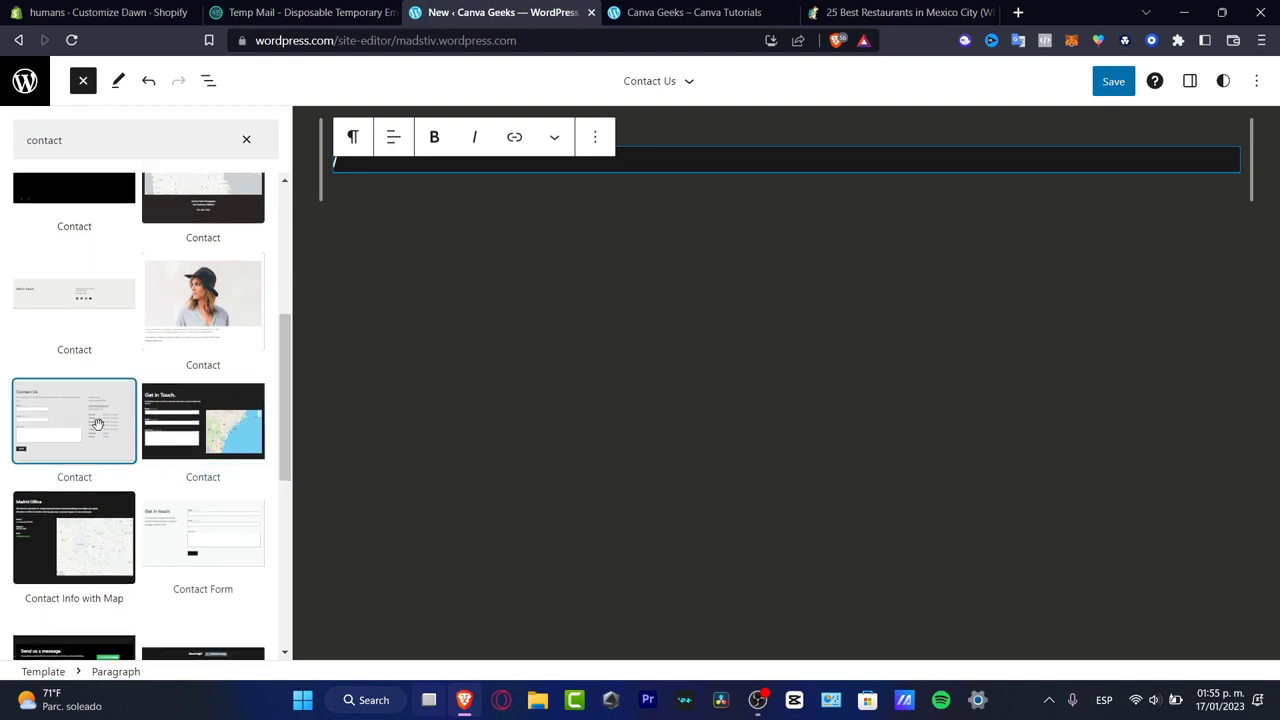
drag(62, 430, 486, 281)
drag(74, 430, 531, 152)
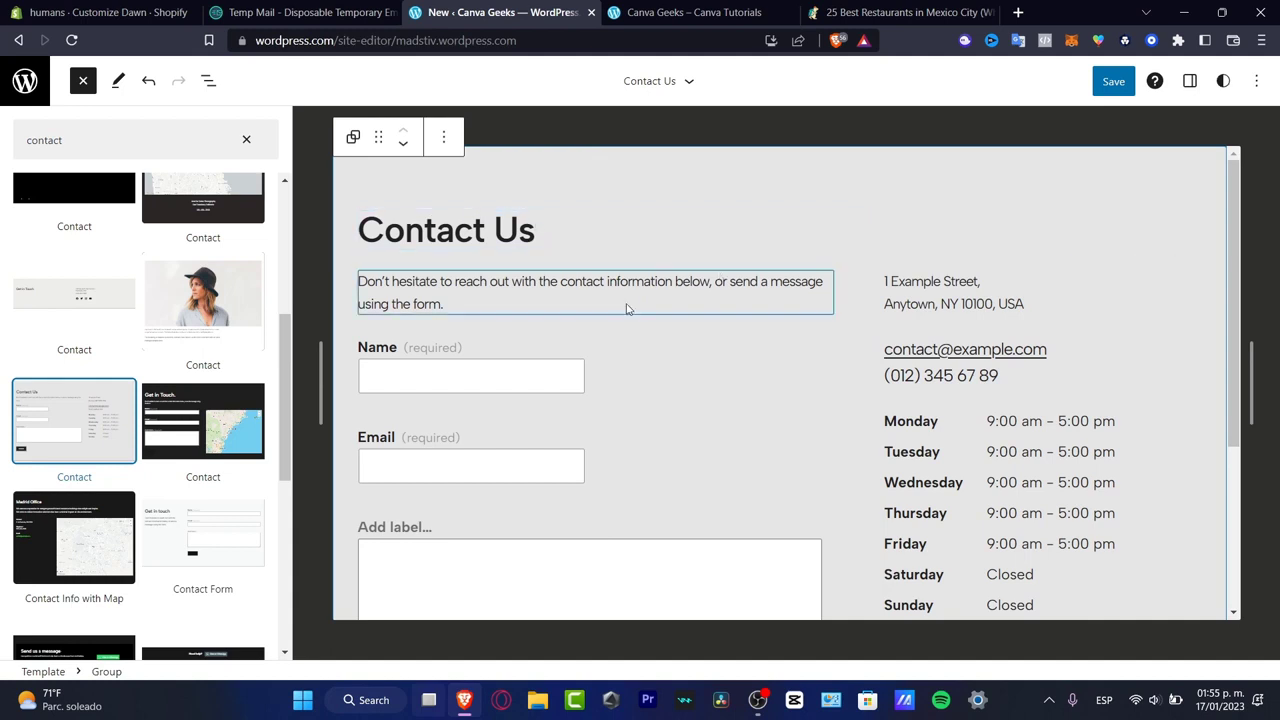
- Look over the inserted contact section, then remove its whole group from the template part
scroll(597, 449, down, 3)
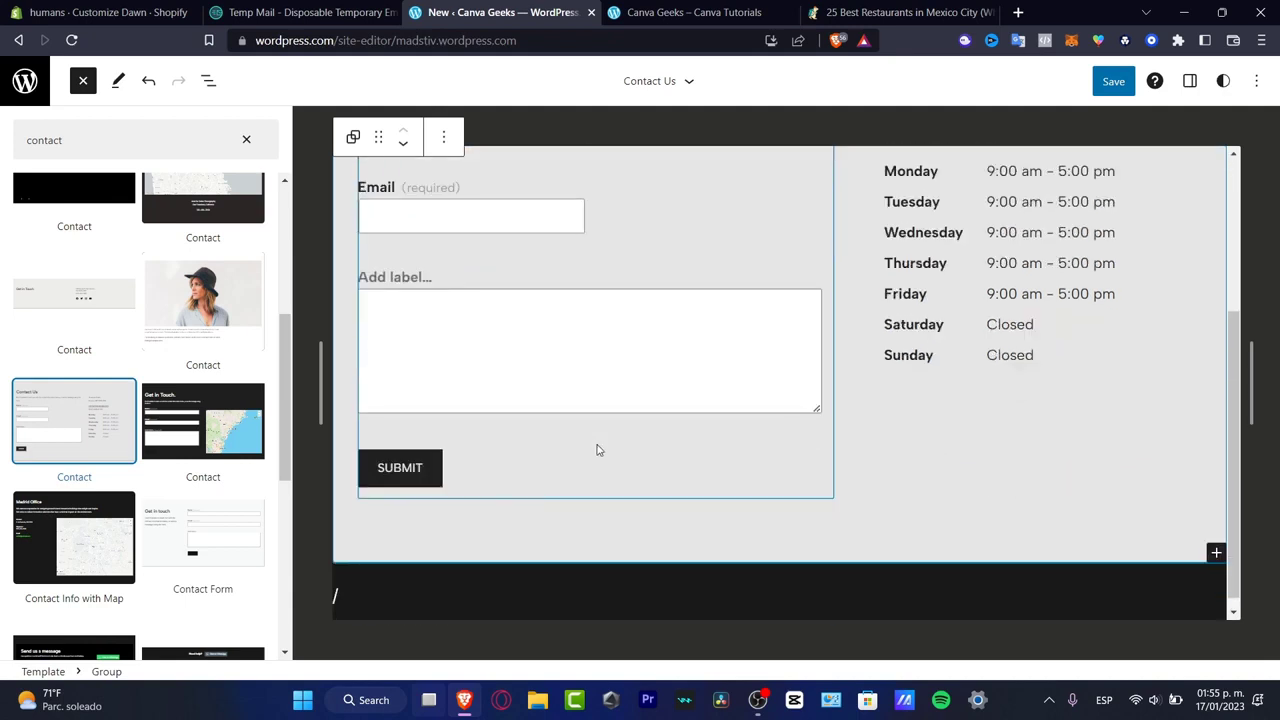
scroll(806, 378, up, 1)
scroll(806, 378, up, 2)
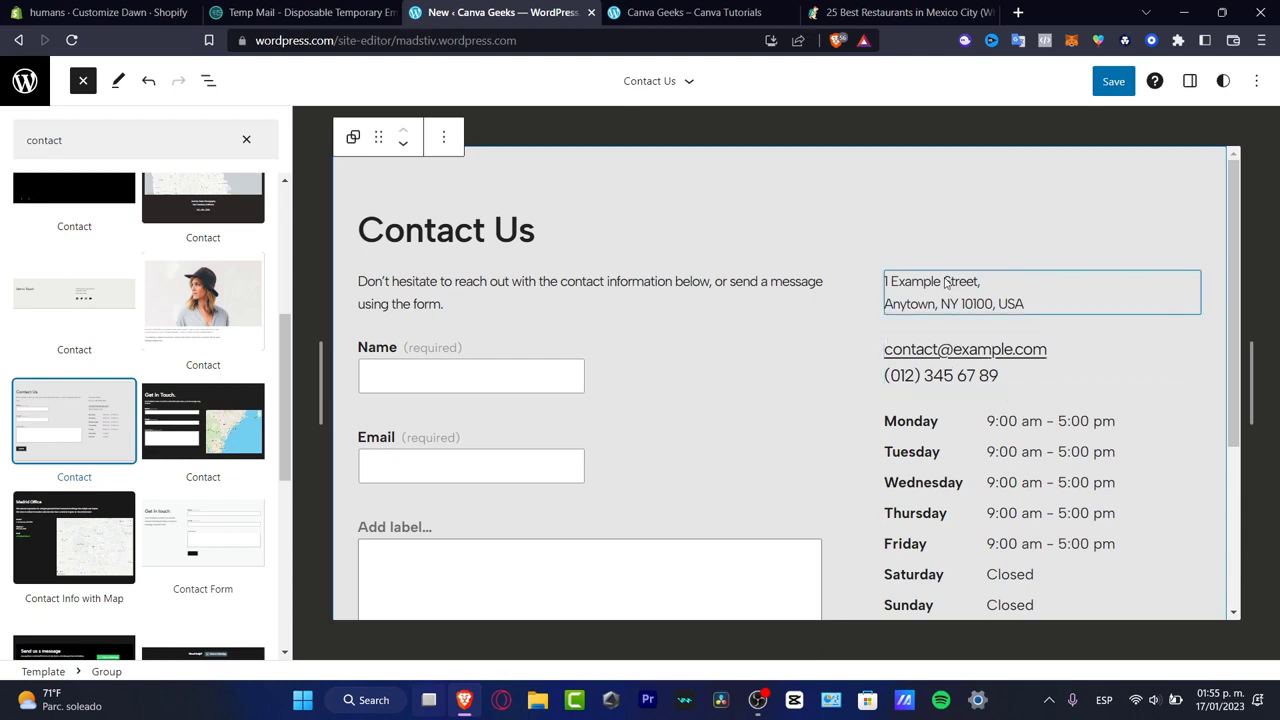
scroll(903, 294, down, 3)
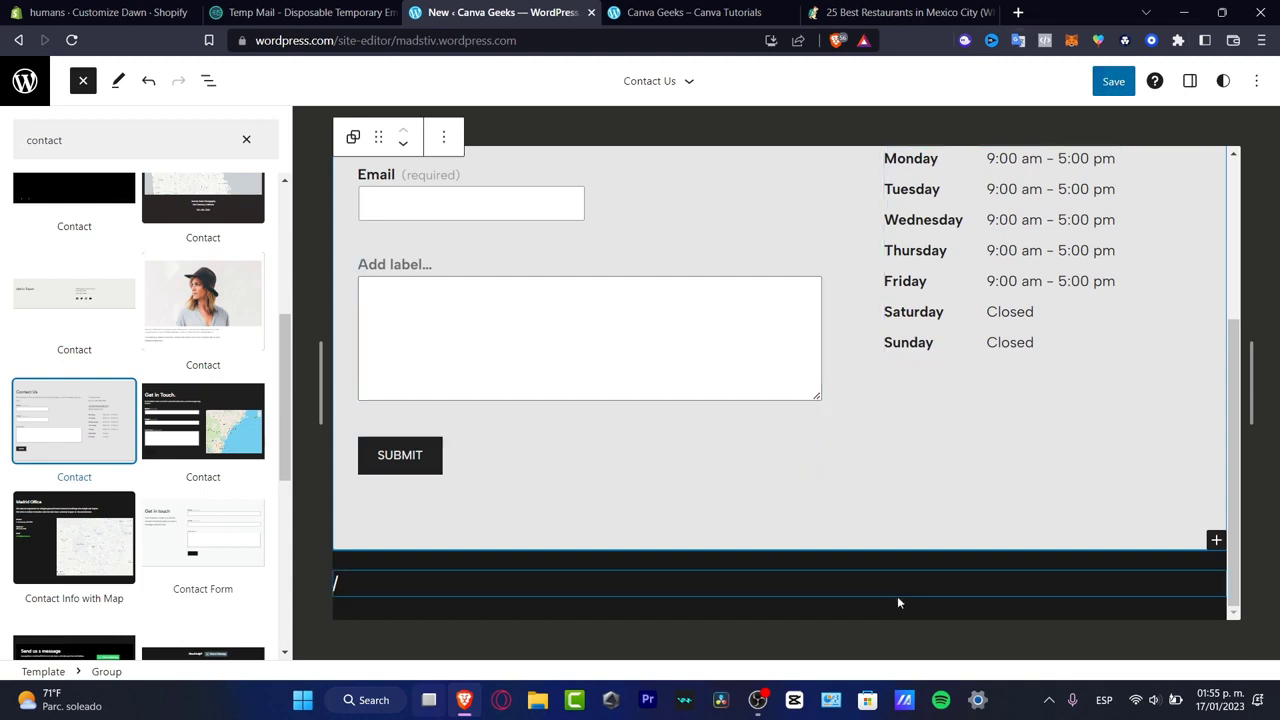
click(1163, 474)
click(1205, 203)
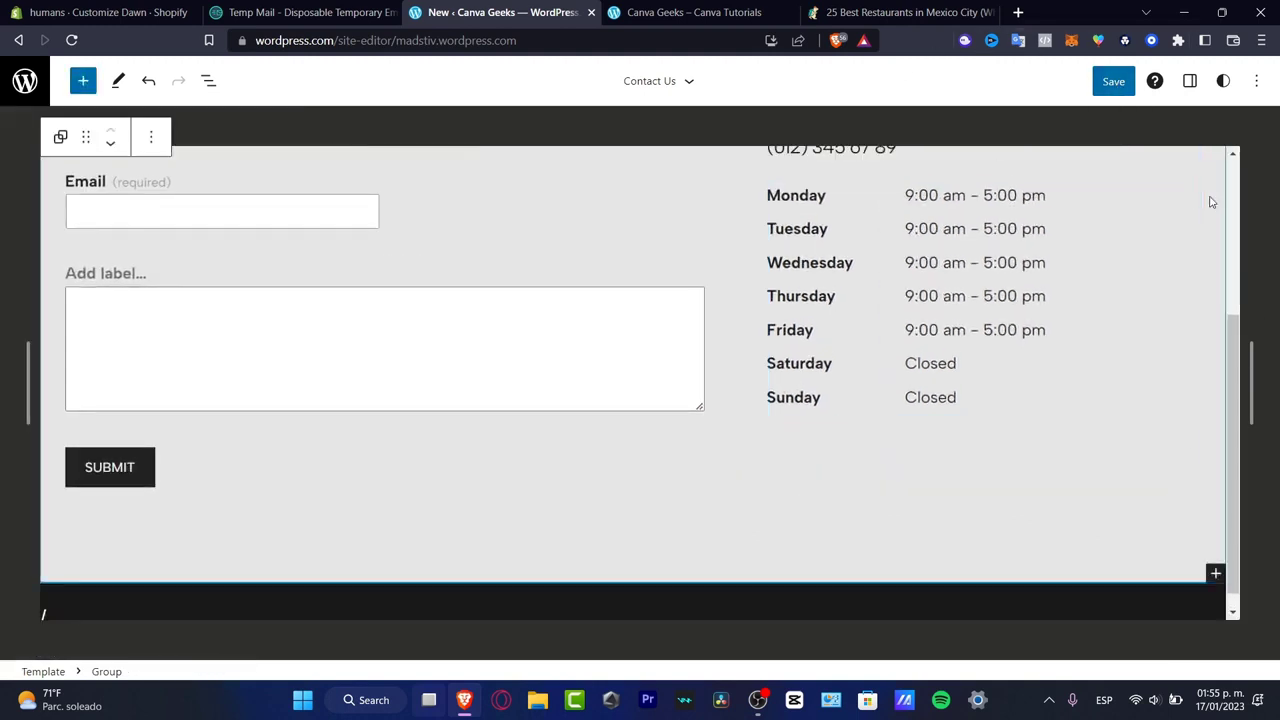
scroll(1211, 203, up, 3)
click(148, 139)
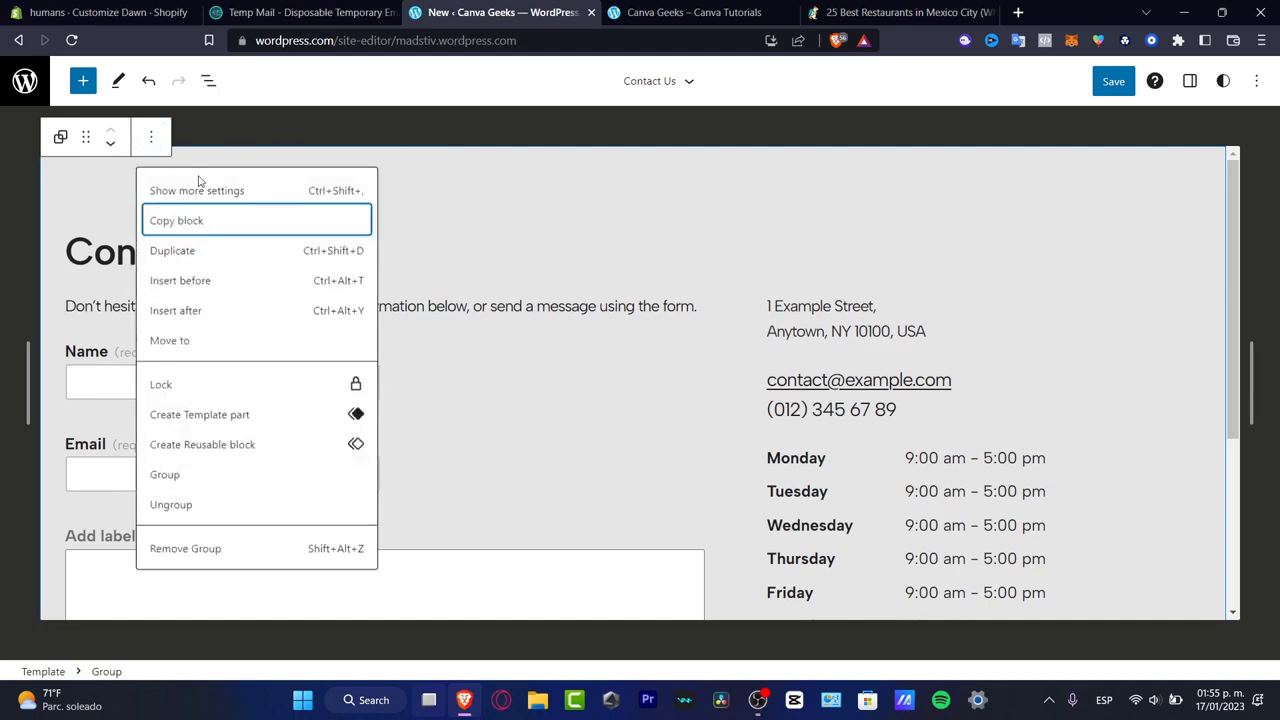
click(243, 550)
- Save the changes to the Contact Us template part
click(1118, 84)
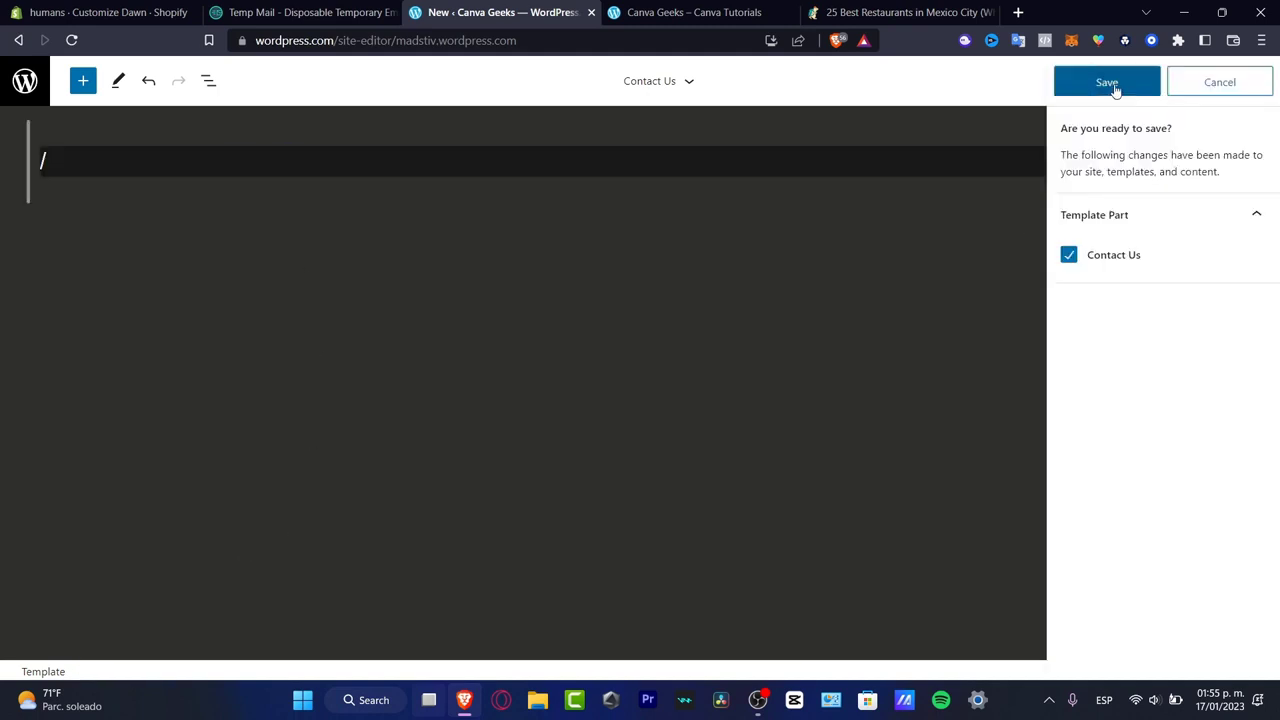
click(1186, 88)
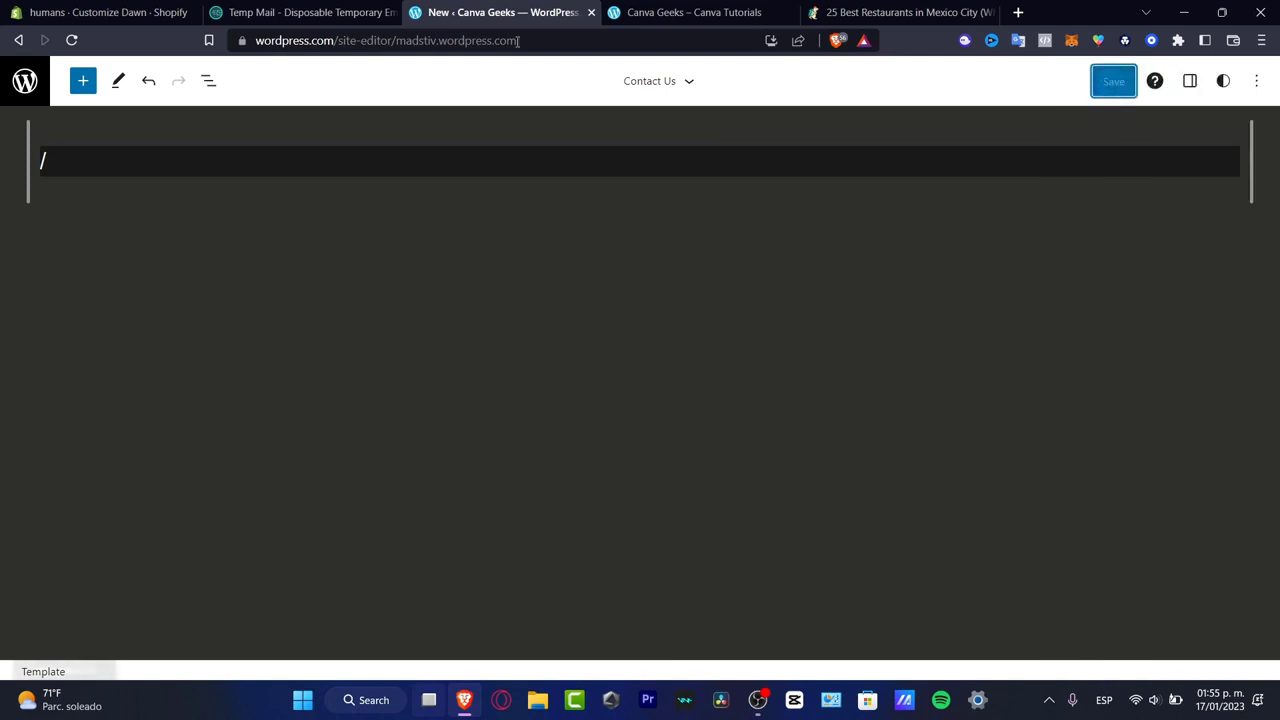
- Leave the site editor for the site dashboard and search the plugin directory for elementor
click(35, 95)
click(35, 100)
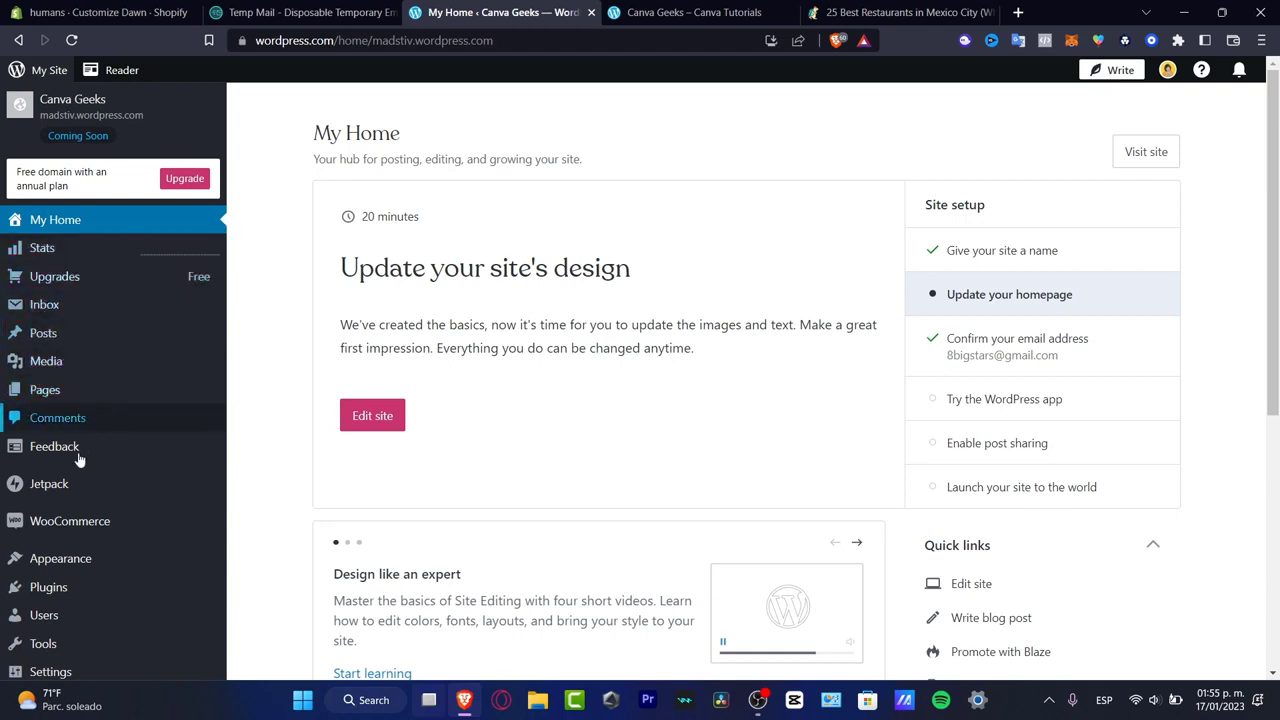
click(86, 590)
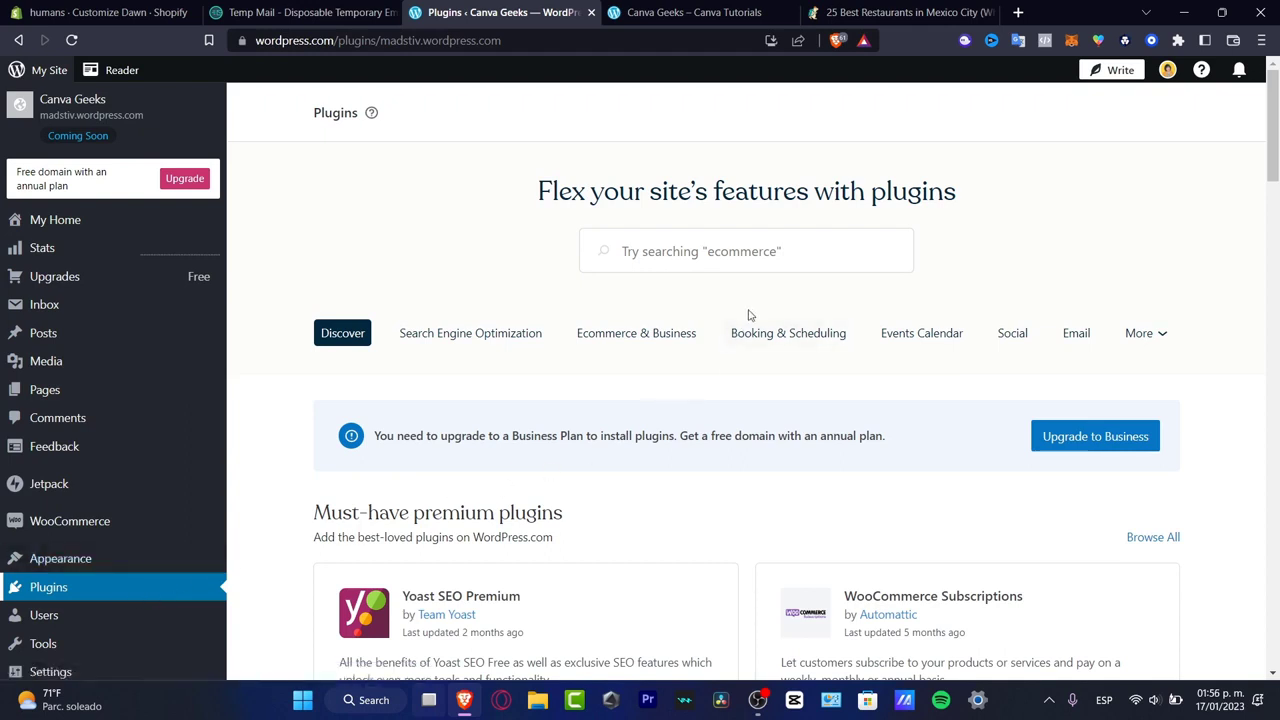
click(713, 252)
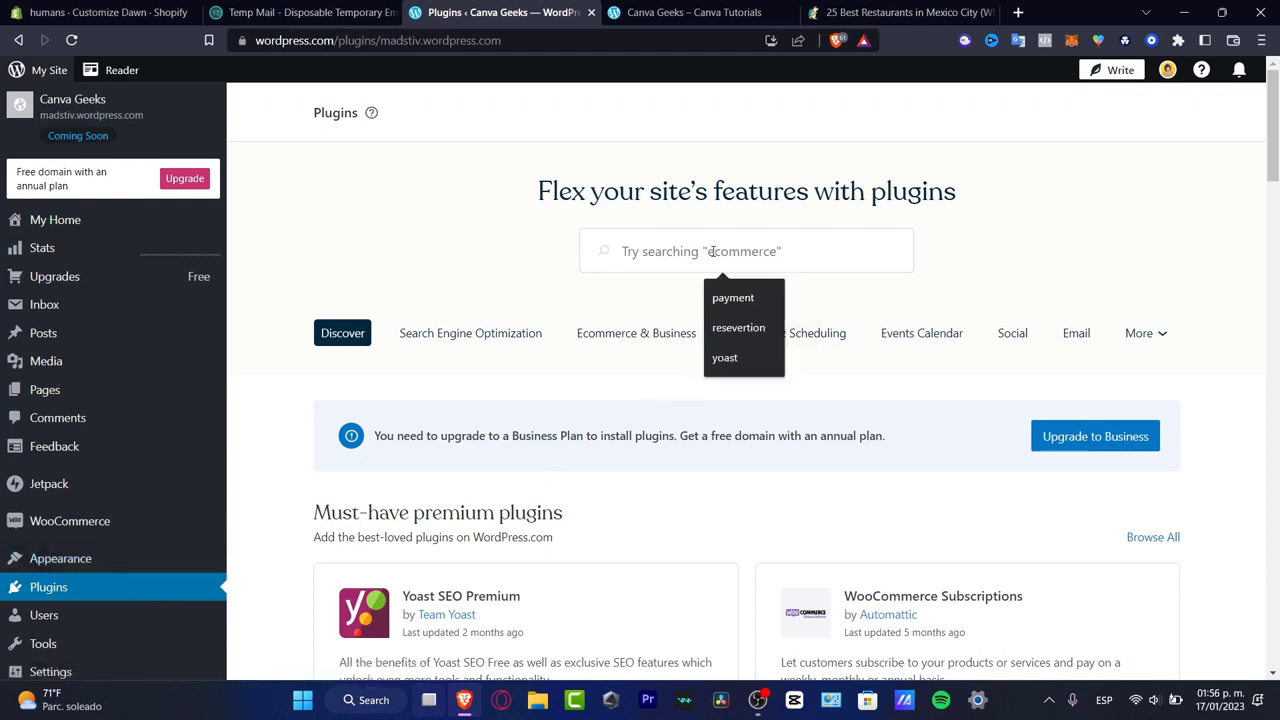
text(elemtn)
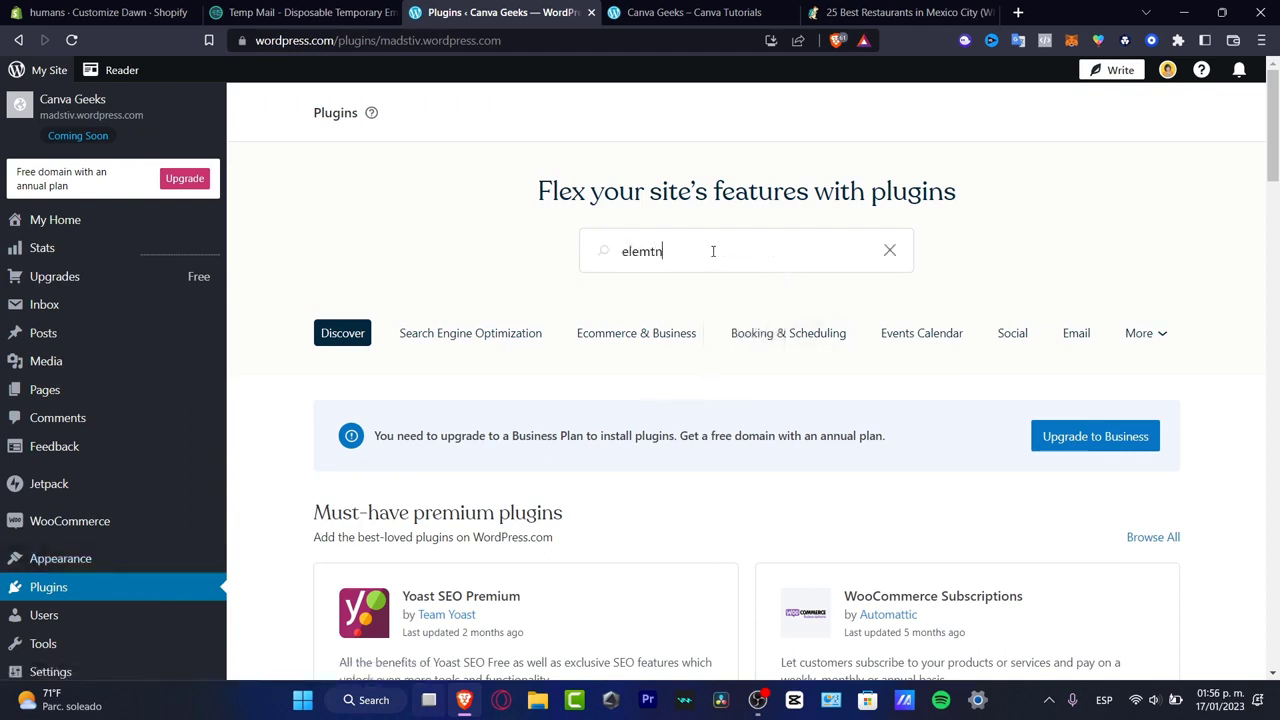
key(BackSpace)
key(BackSpace)
text(entor)
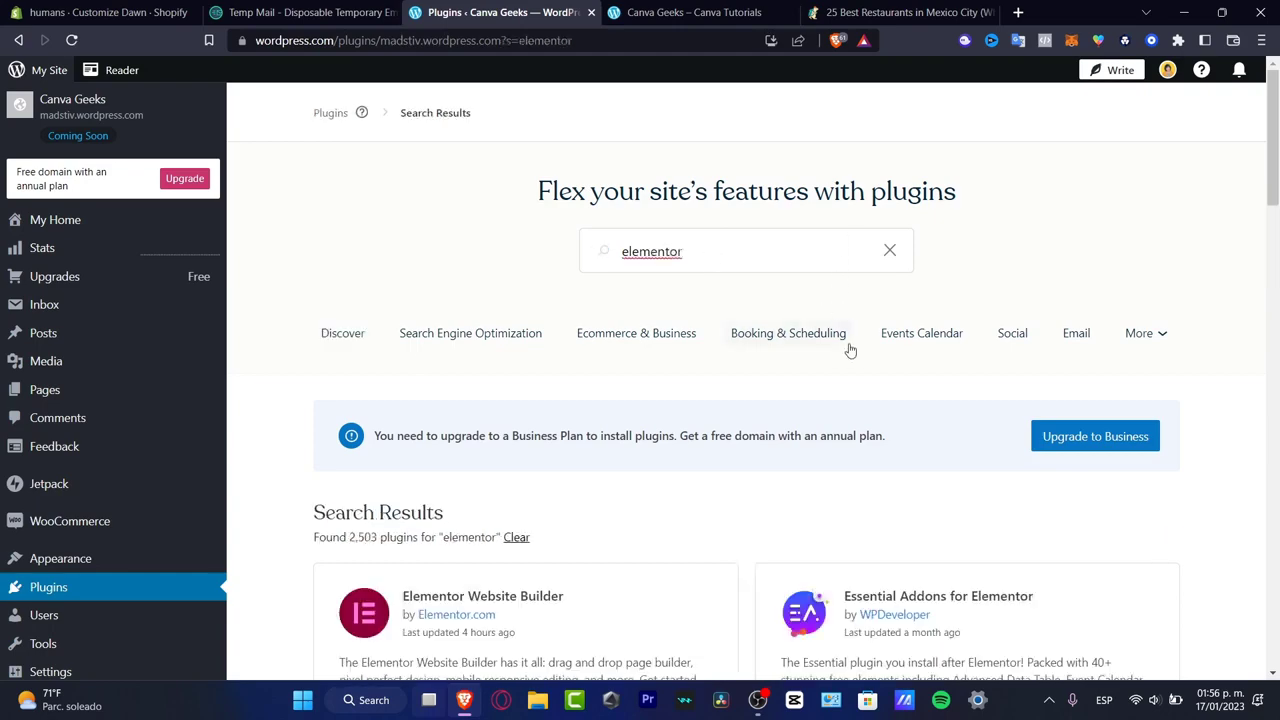
- Look through the elementor search results, comparing the plugins' descriptions, ratings and plan requirements
scroll(858, 355, down, 3)
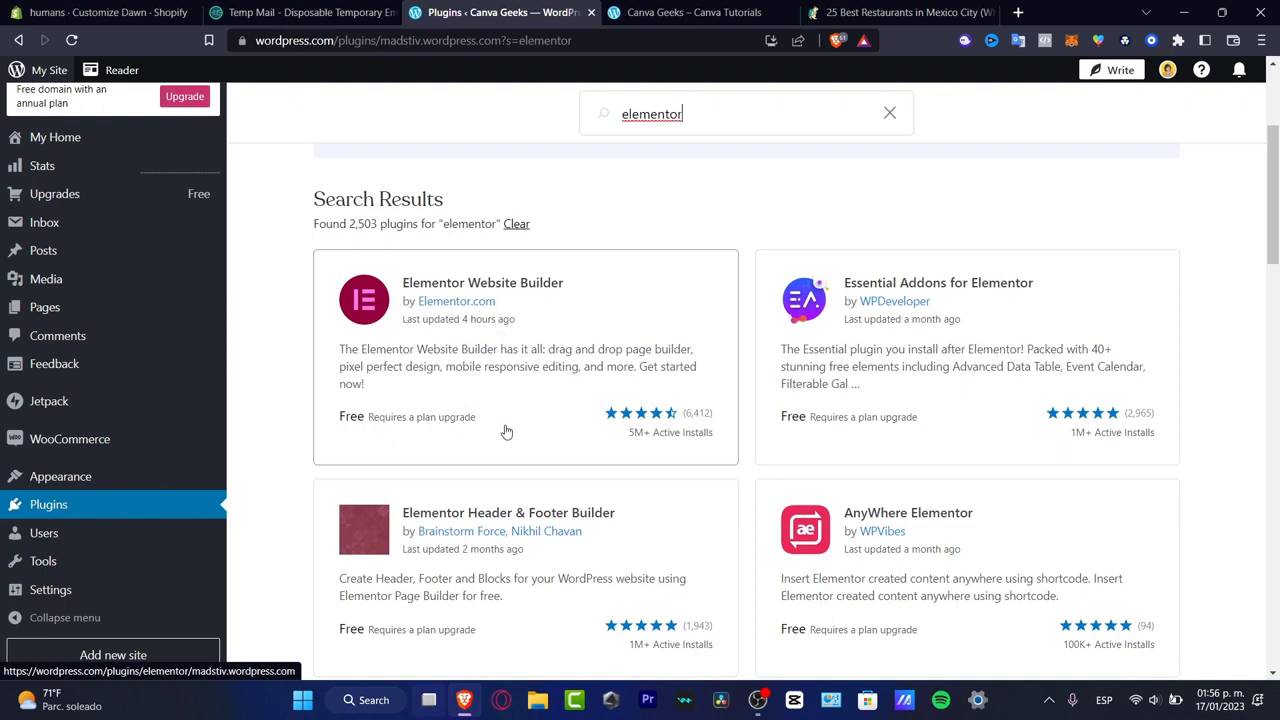
scroll(507, 432, down, 2)
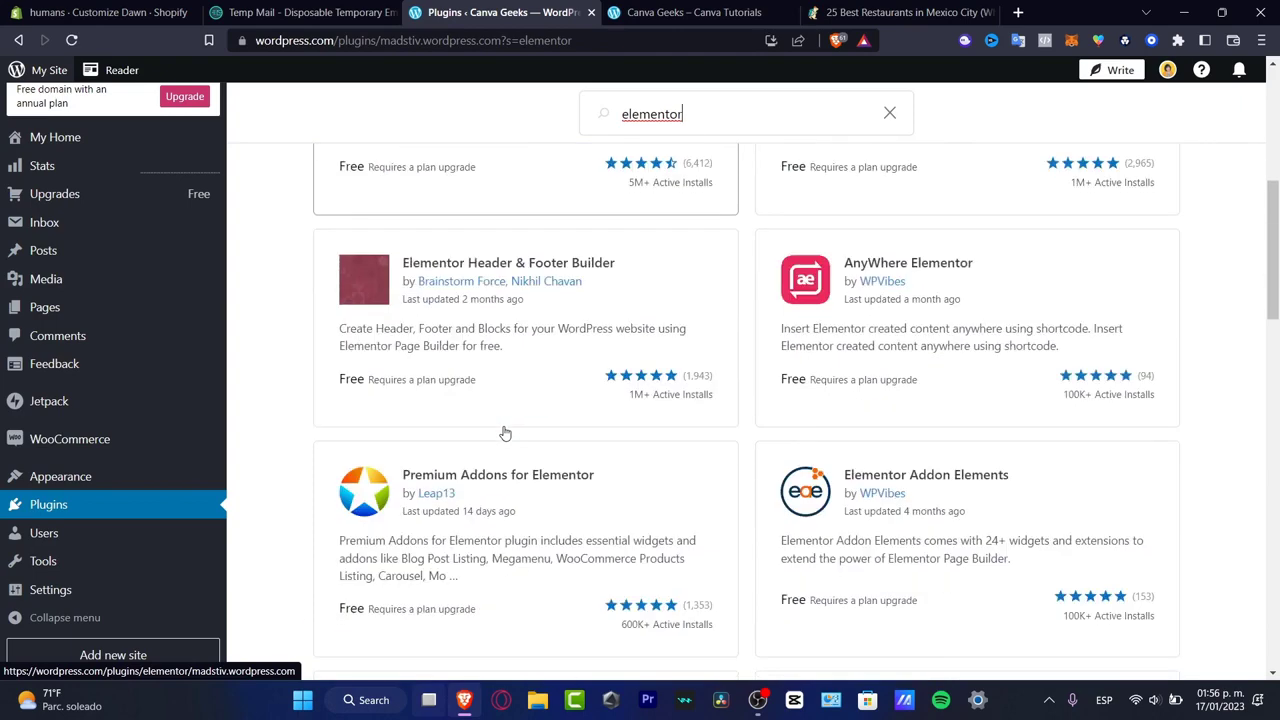
scroll(510, 550, down, 2)
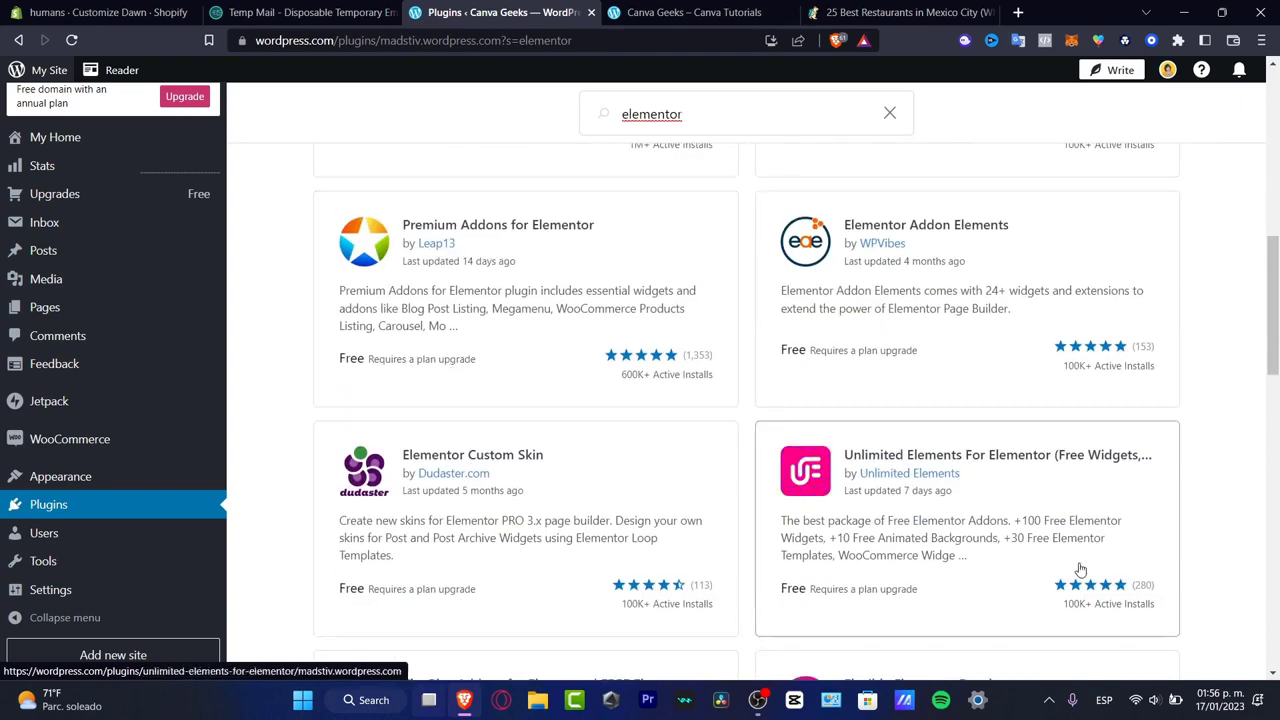
scroll(1074, 574, down, 3)
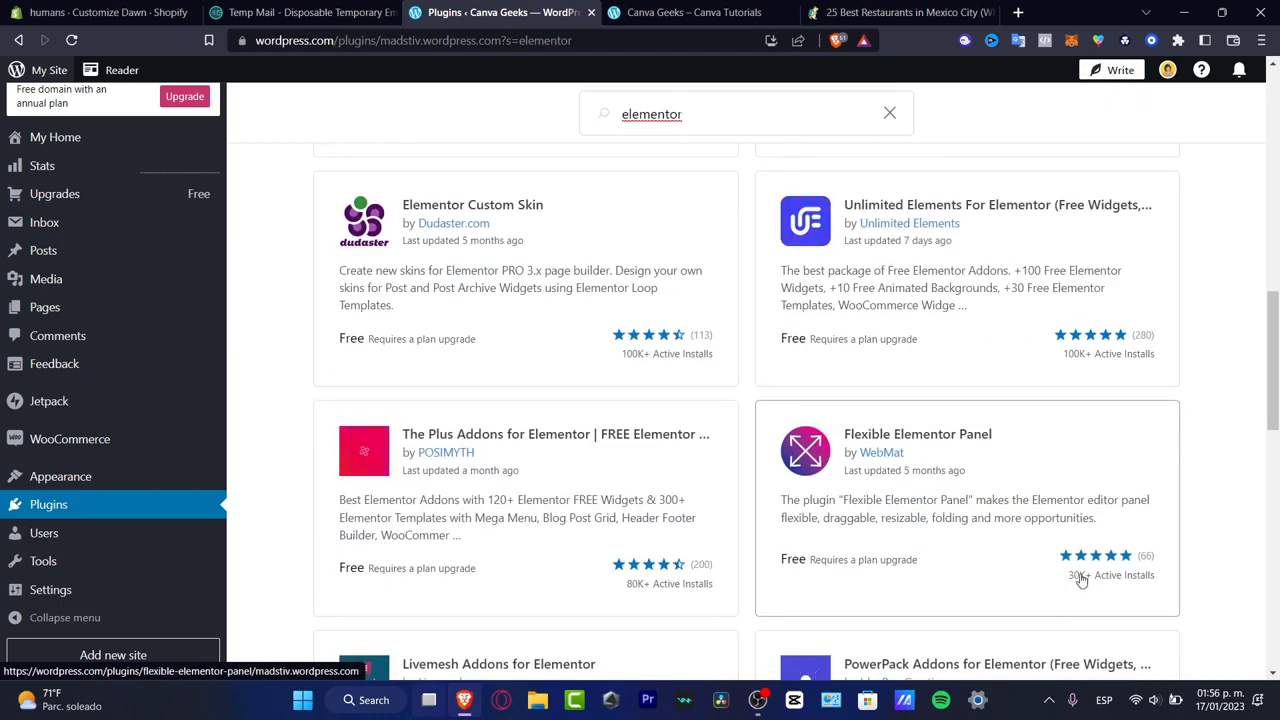
scroll(1080, 580, down, 3)
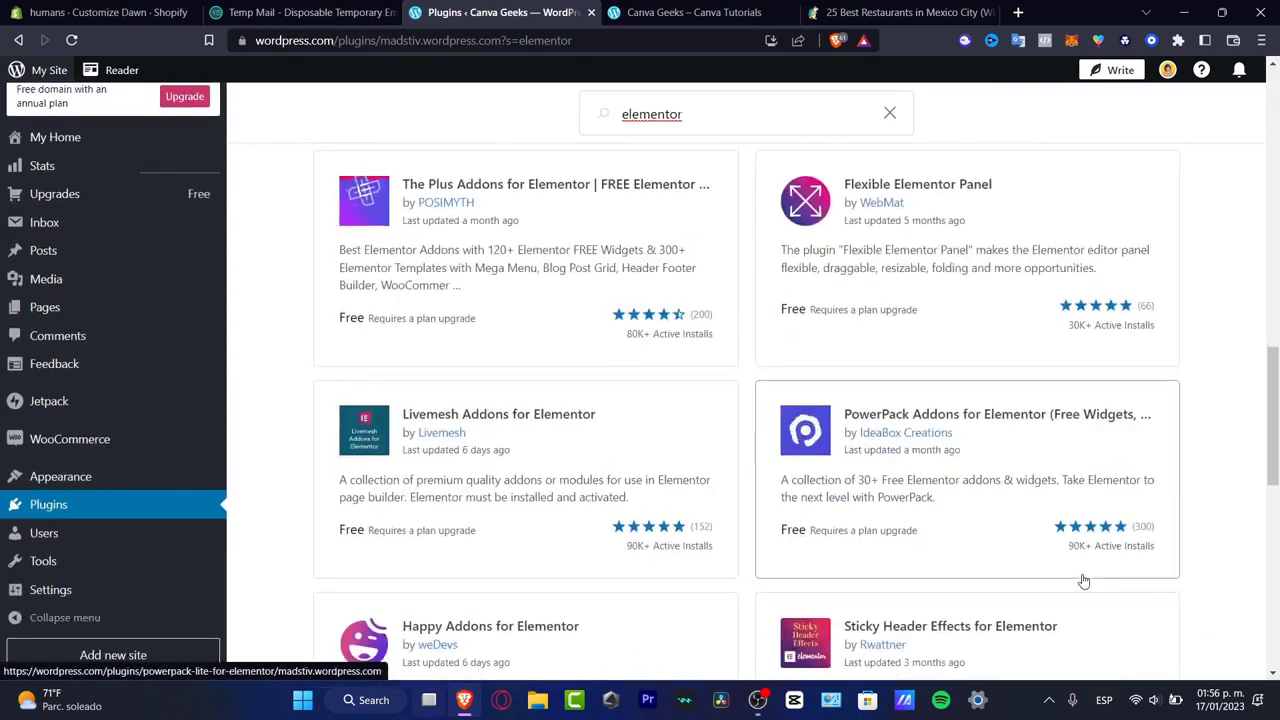
scroll(1085, 582, down, 2)
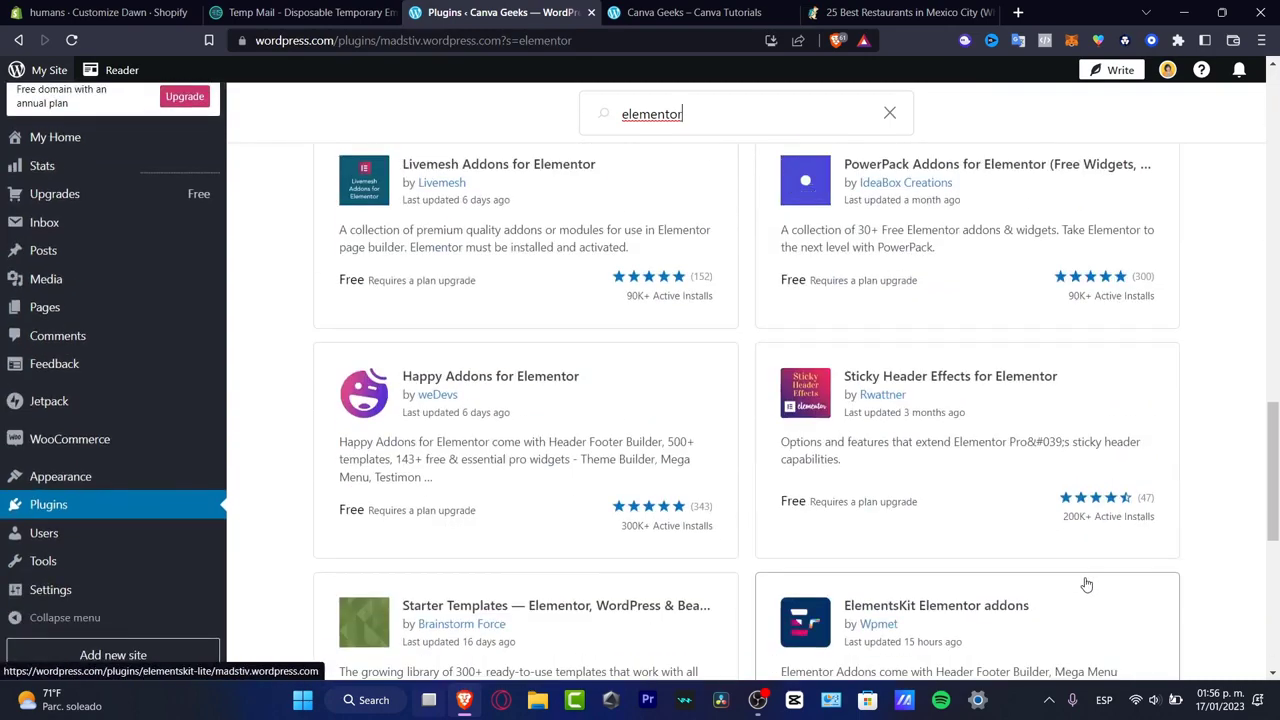
scroll(1087, 584, up, 15)
scroll(655, 580, down, 3)
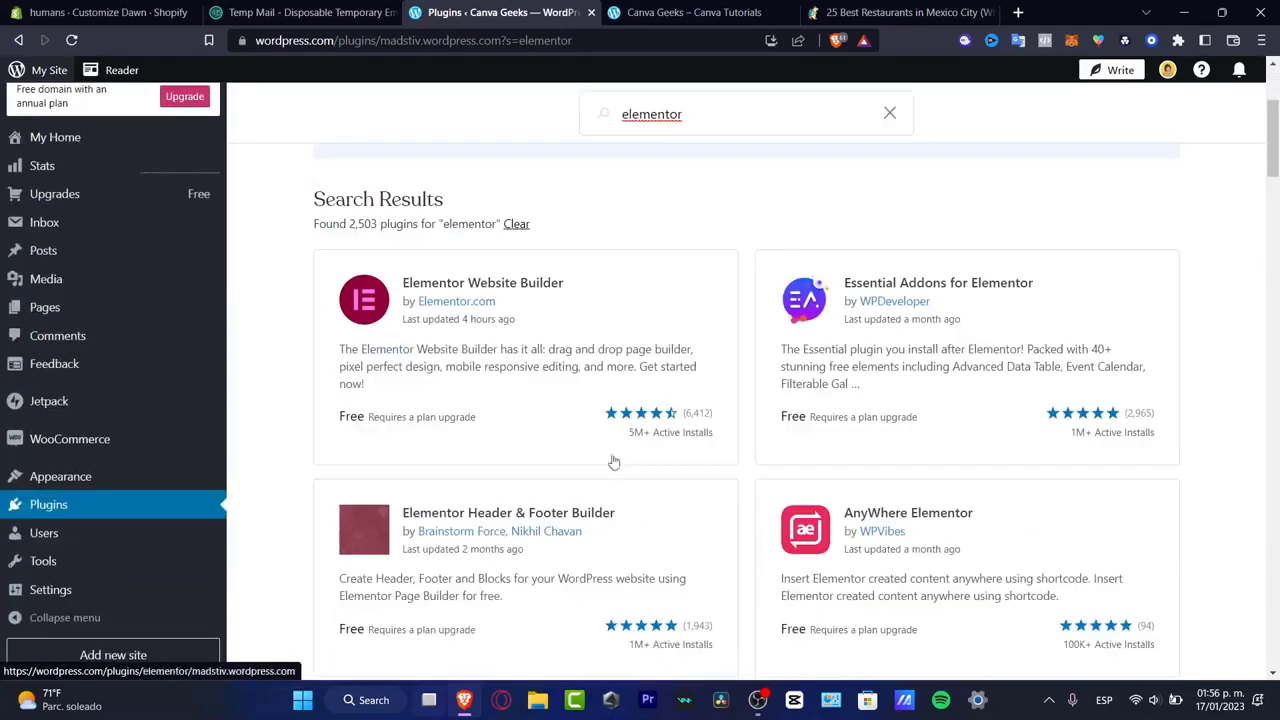
- Open the Elementor Website Builder plugin page and read its Business plan pricing and full description
click(611, 311)
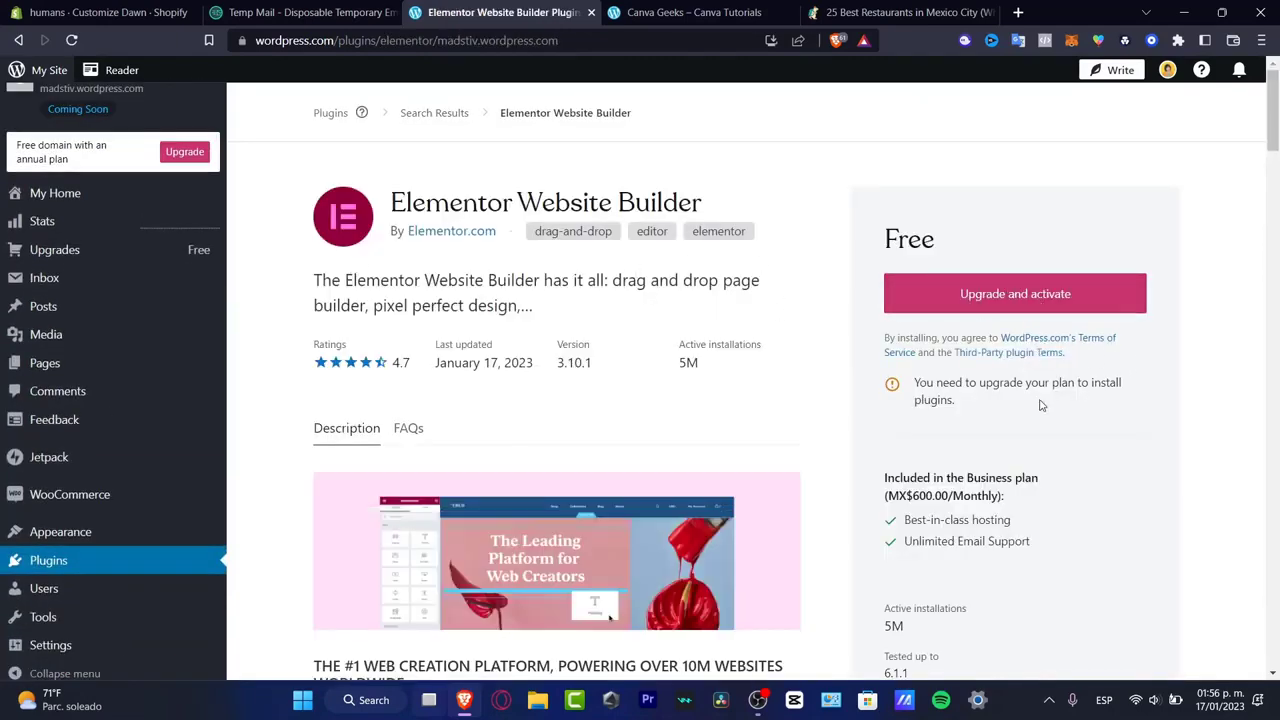
scroll(1040, 404, down, 3)
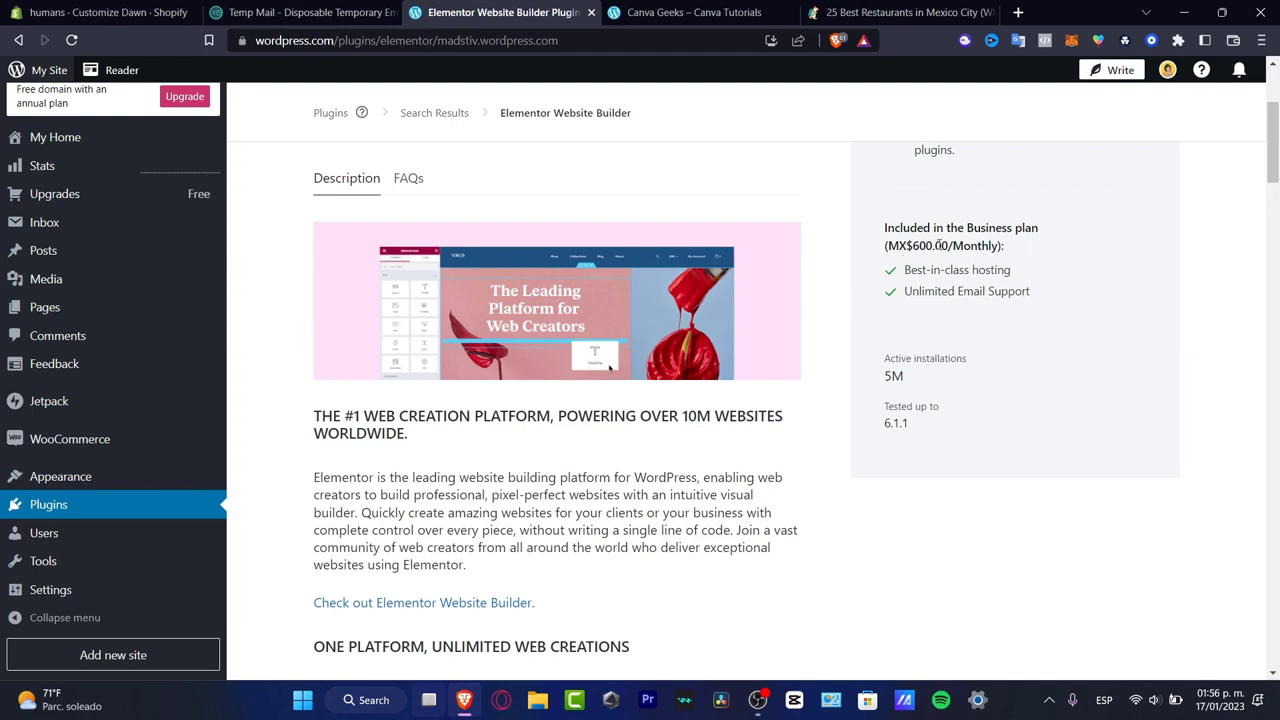
drag(940, 245, 910, 250)
scroll(940, 342, down, 5)
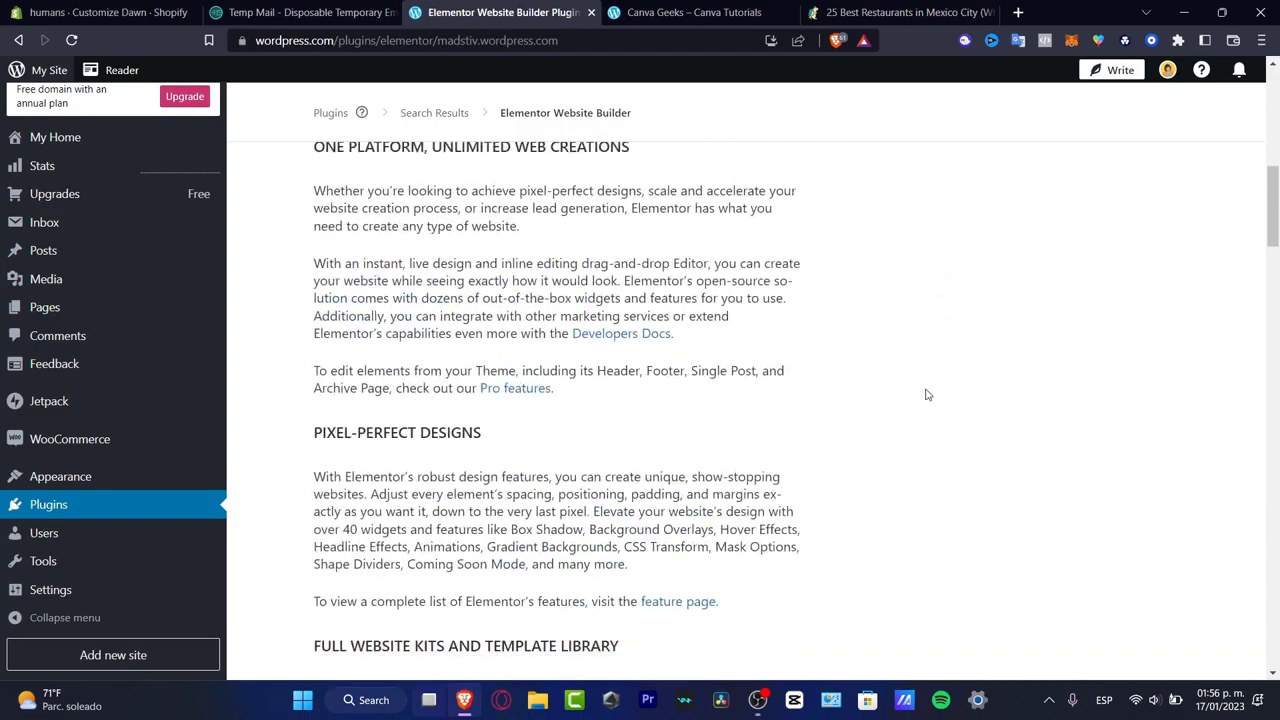
scroll(927, 395, down, 8)
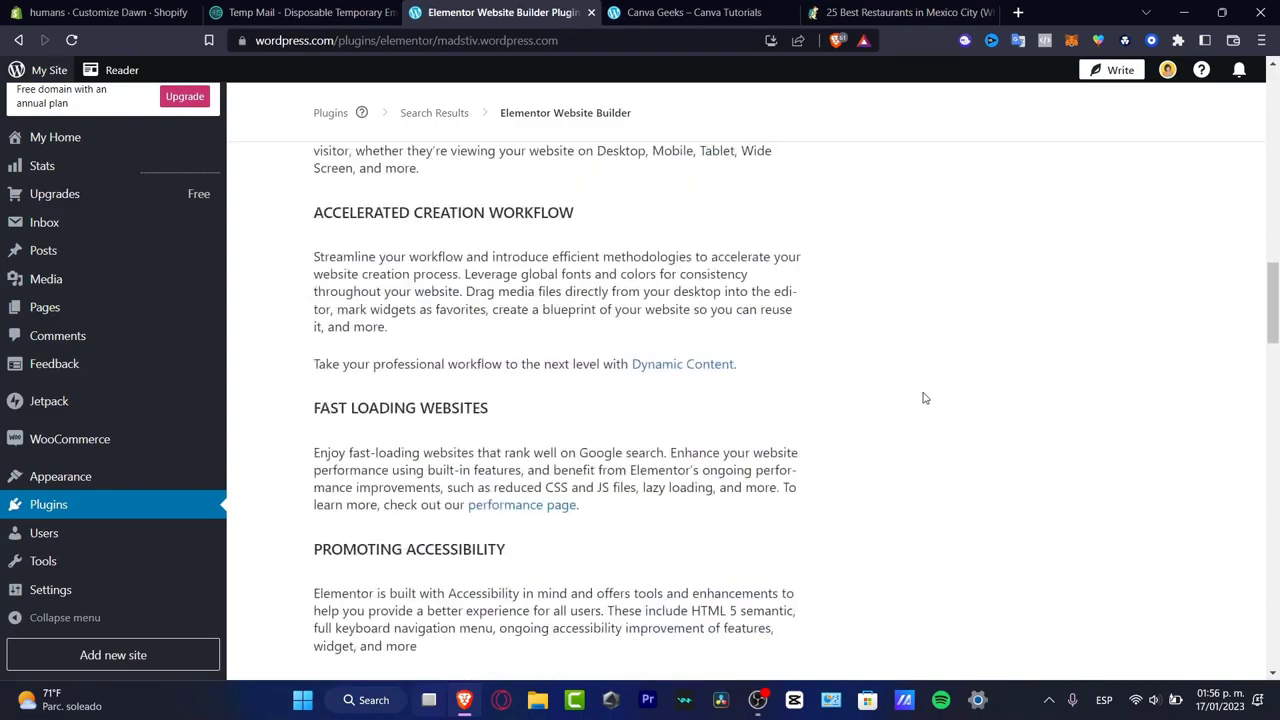
scroll(925, 398, down, 20)
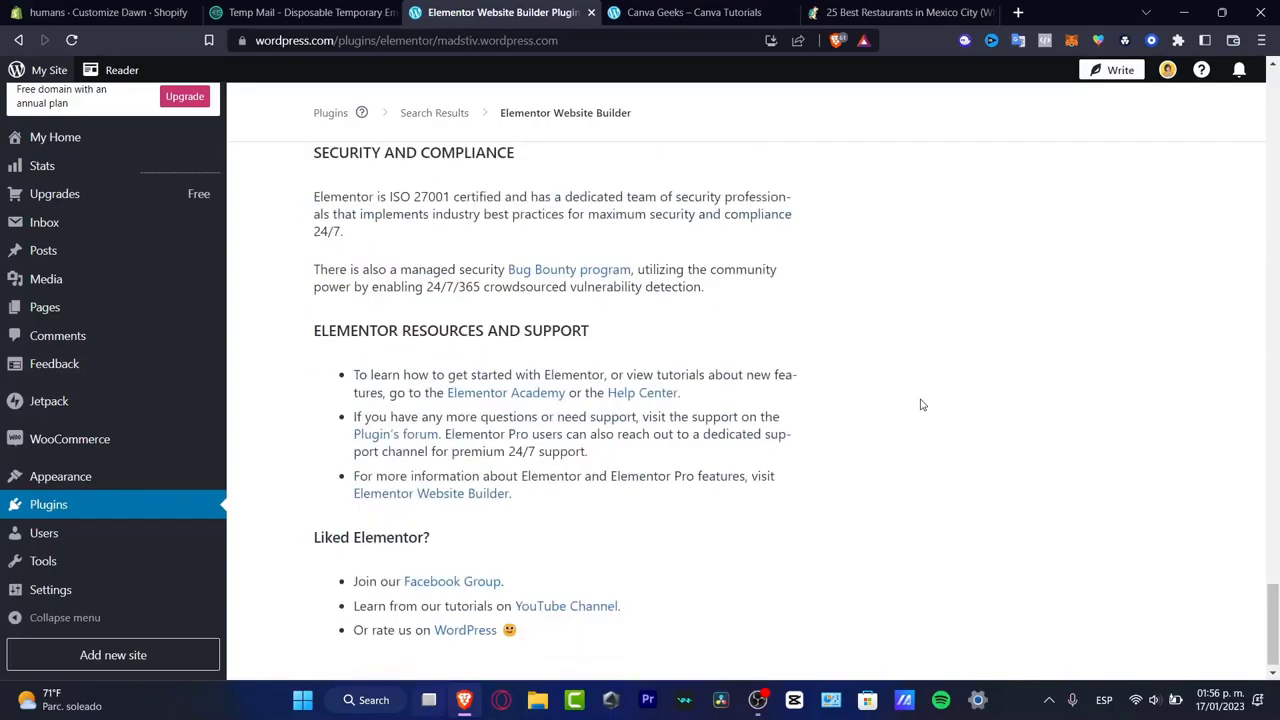
scroll(922, 404, up, 20)
- Start the upgrade and activation of Elementor Website Builder, then leave the checkout with the Business plan kept in the cart
click(1080, 295)
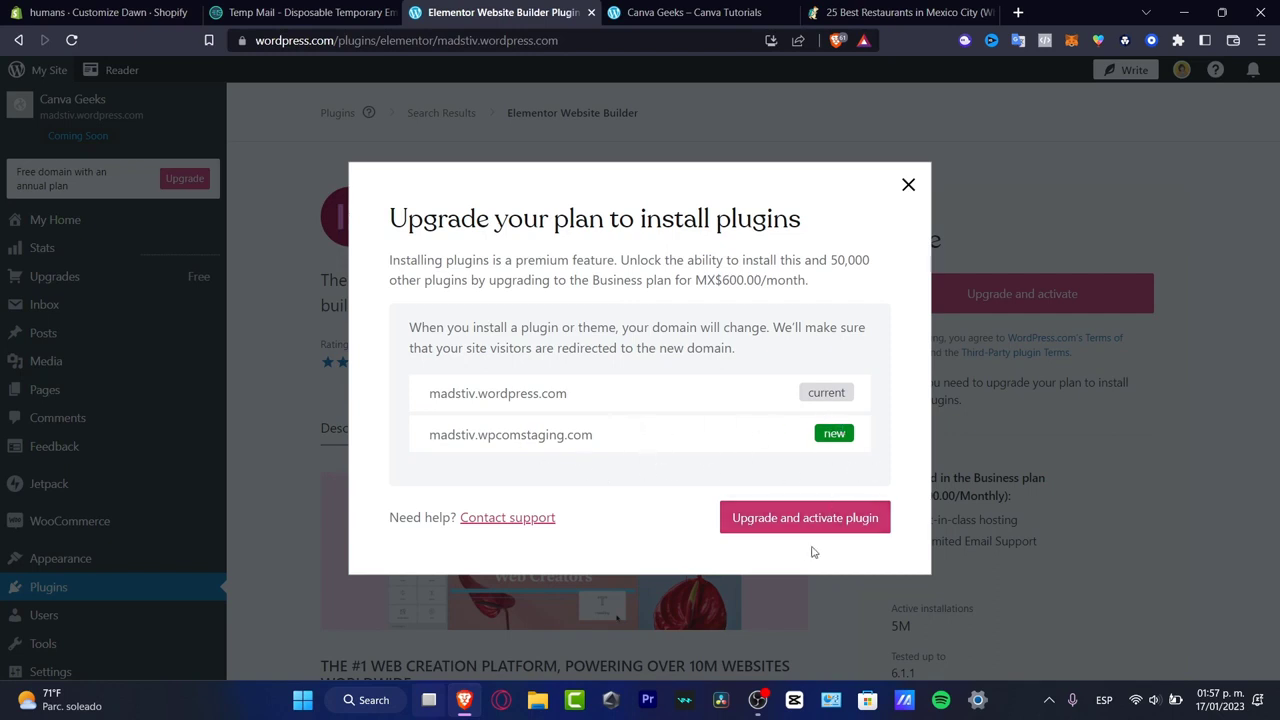
click(766, 528)
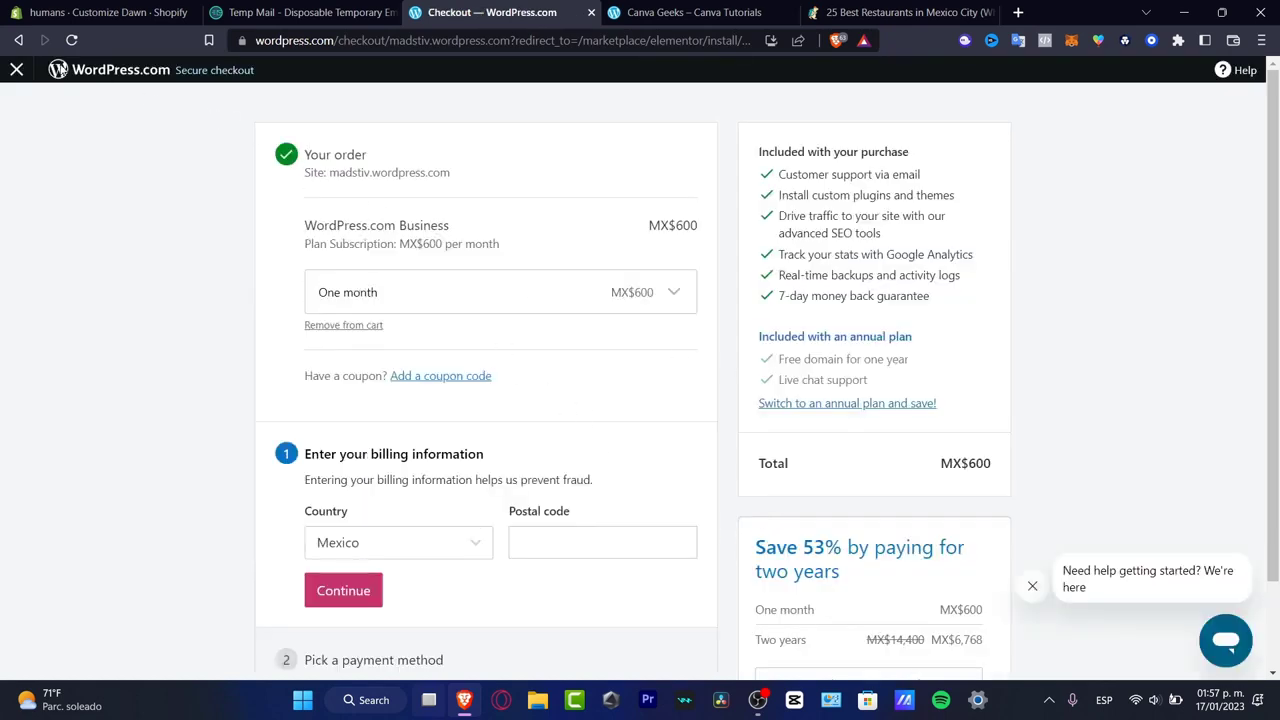
click(15, 70)
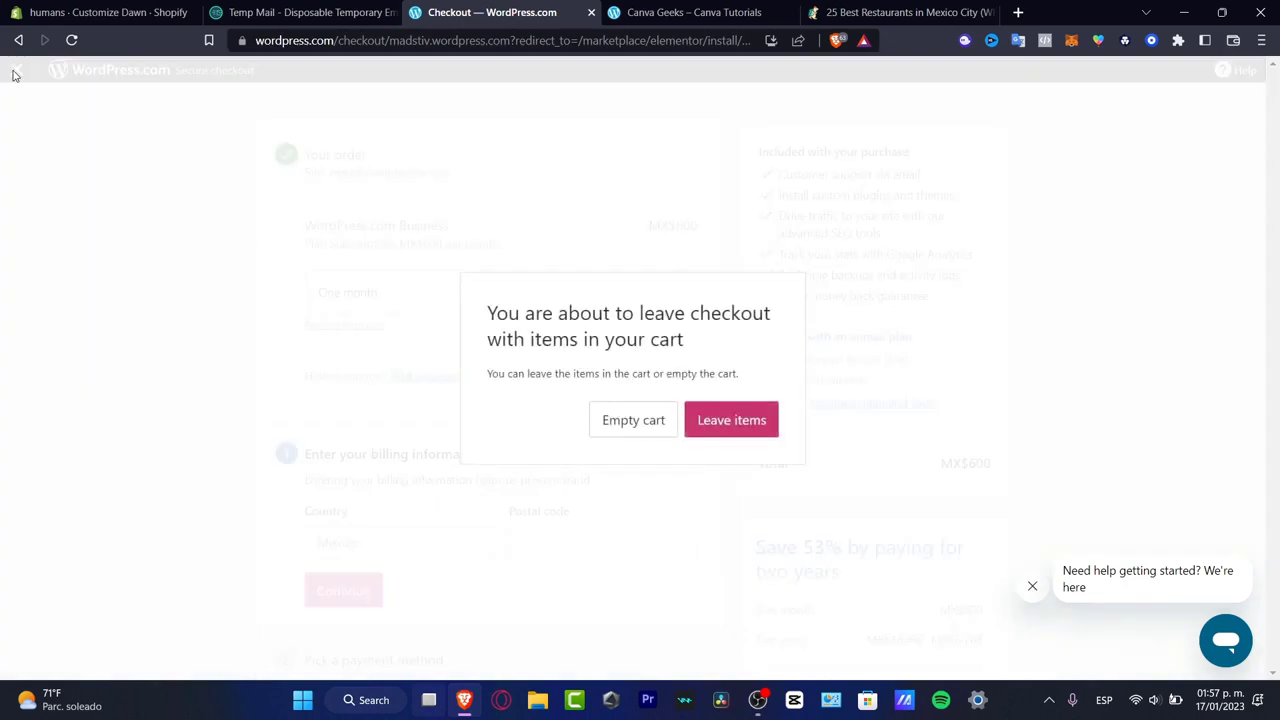
click(13, 72)
click(14, 69)
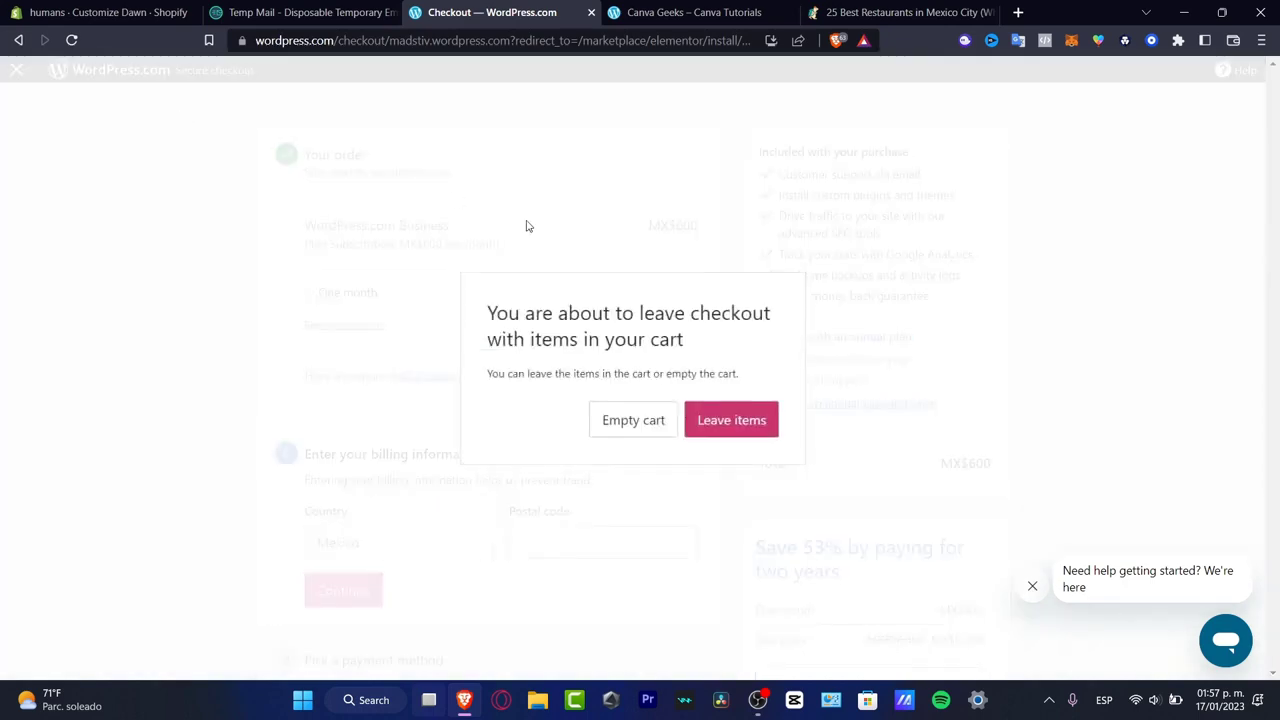
click(740, 424)
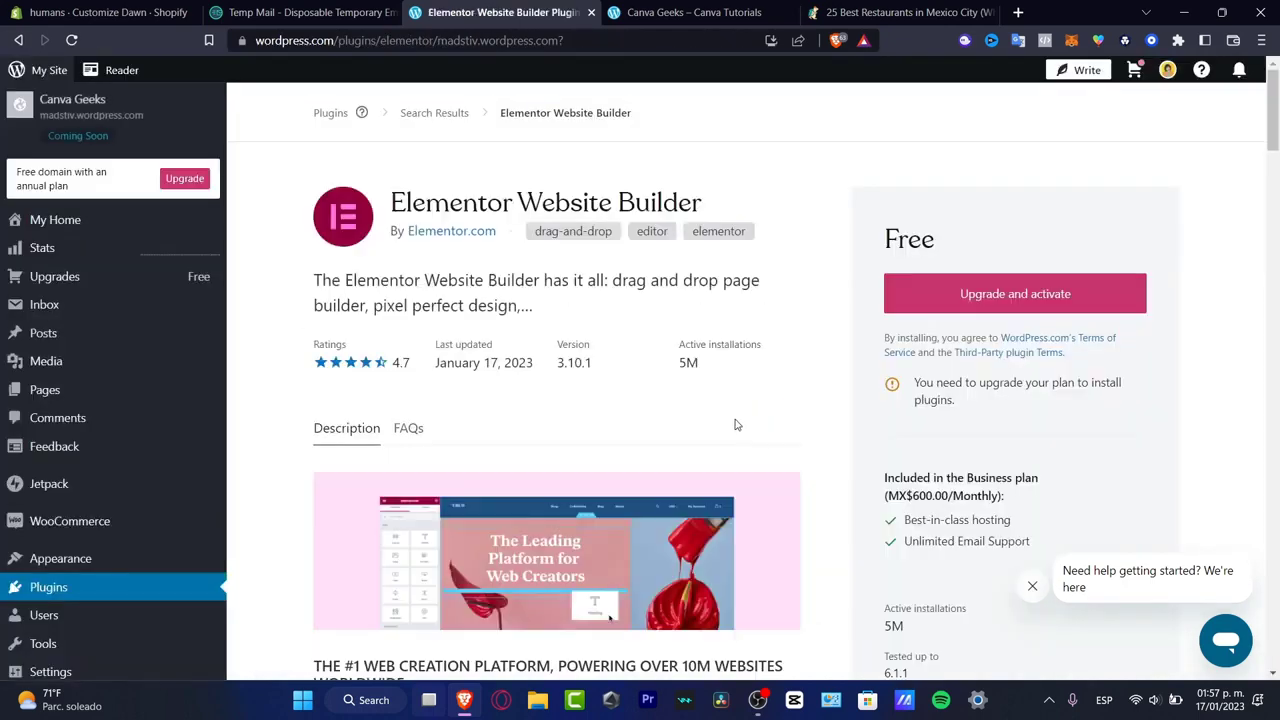
- Browse the plugin directory's featured plugins and reopen Elementor from the Supercharging and monetizing your blog section to read its description
click(121, 595)
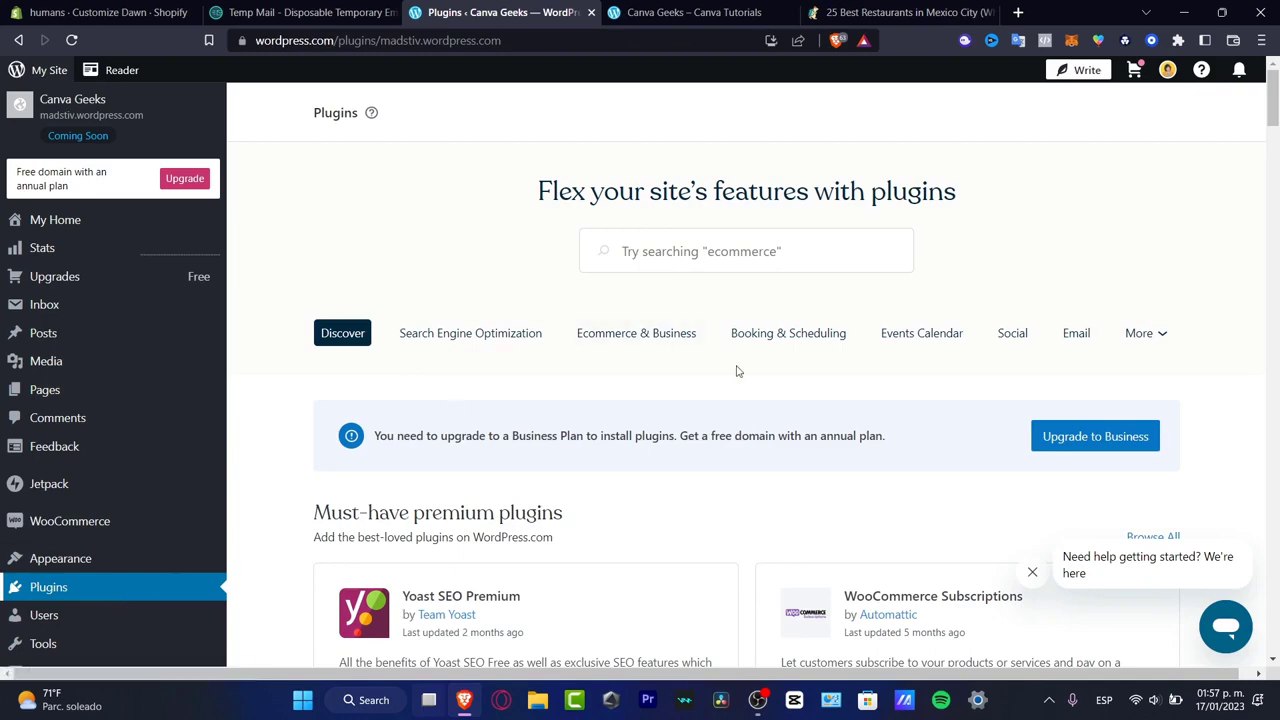
scroll(750, 375, down, 3)
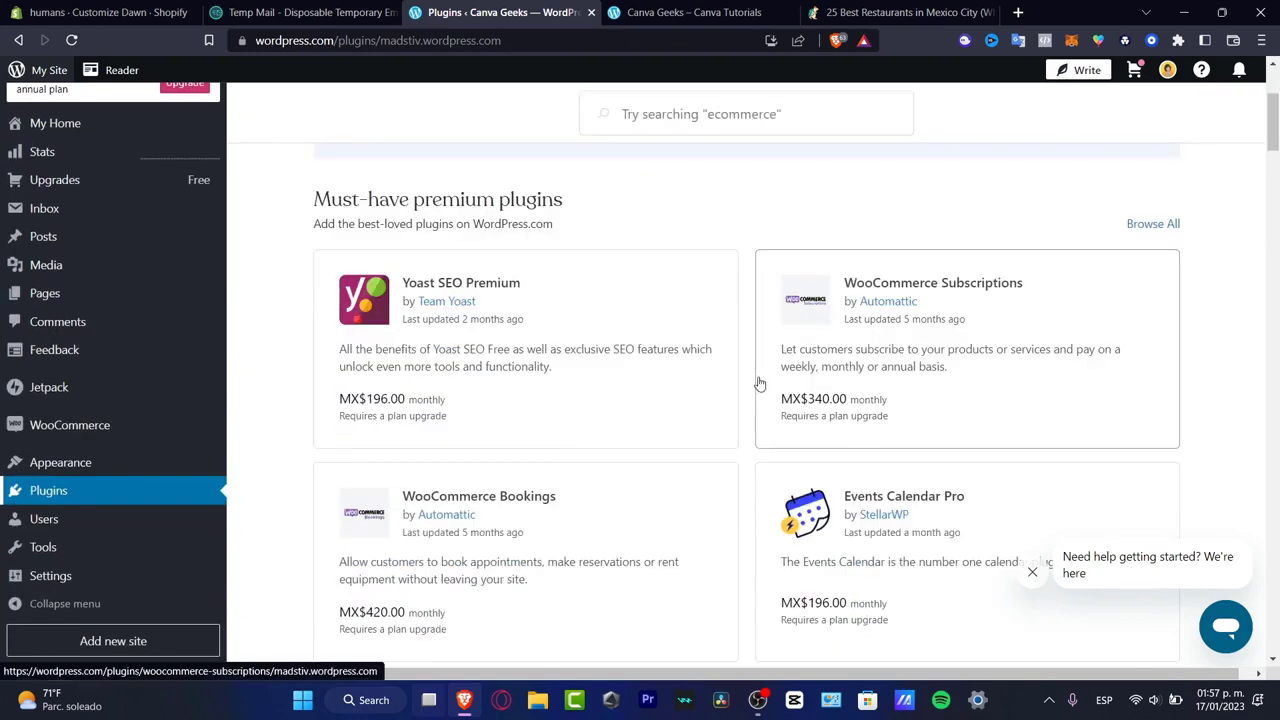
scroll(745, 392, down, 2)
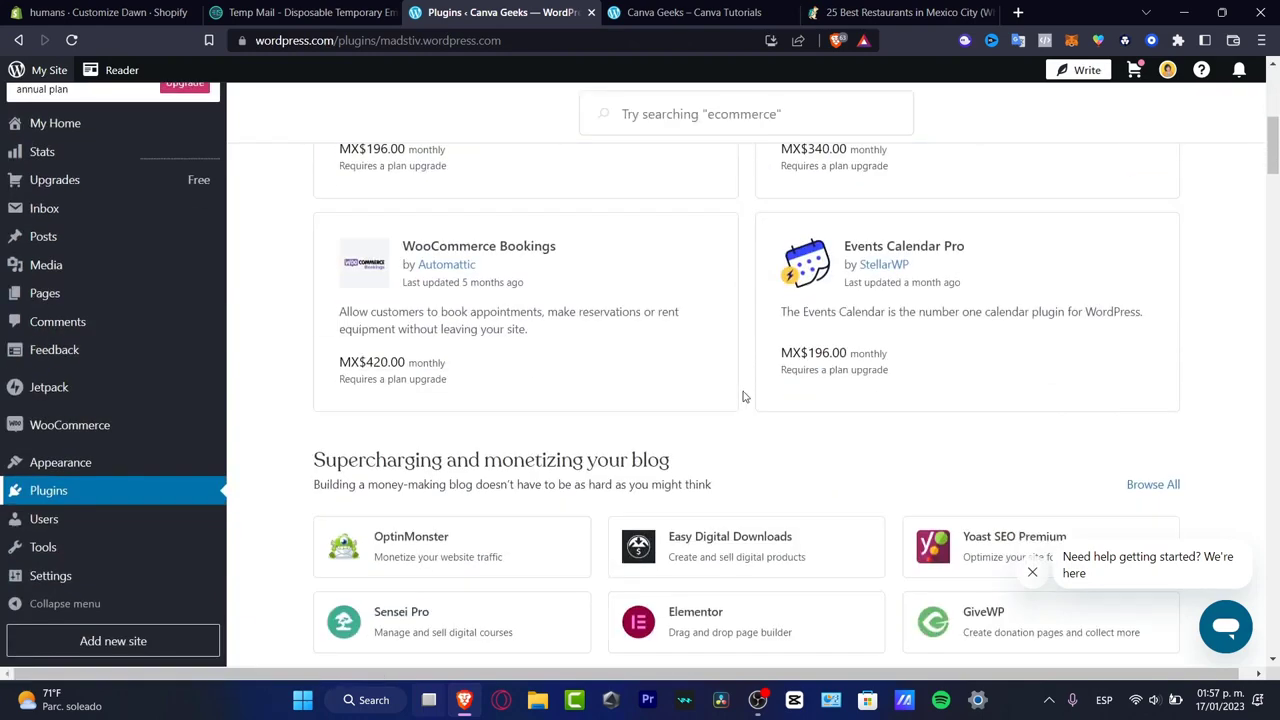
scroll(715, 414, down, 2)
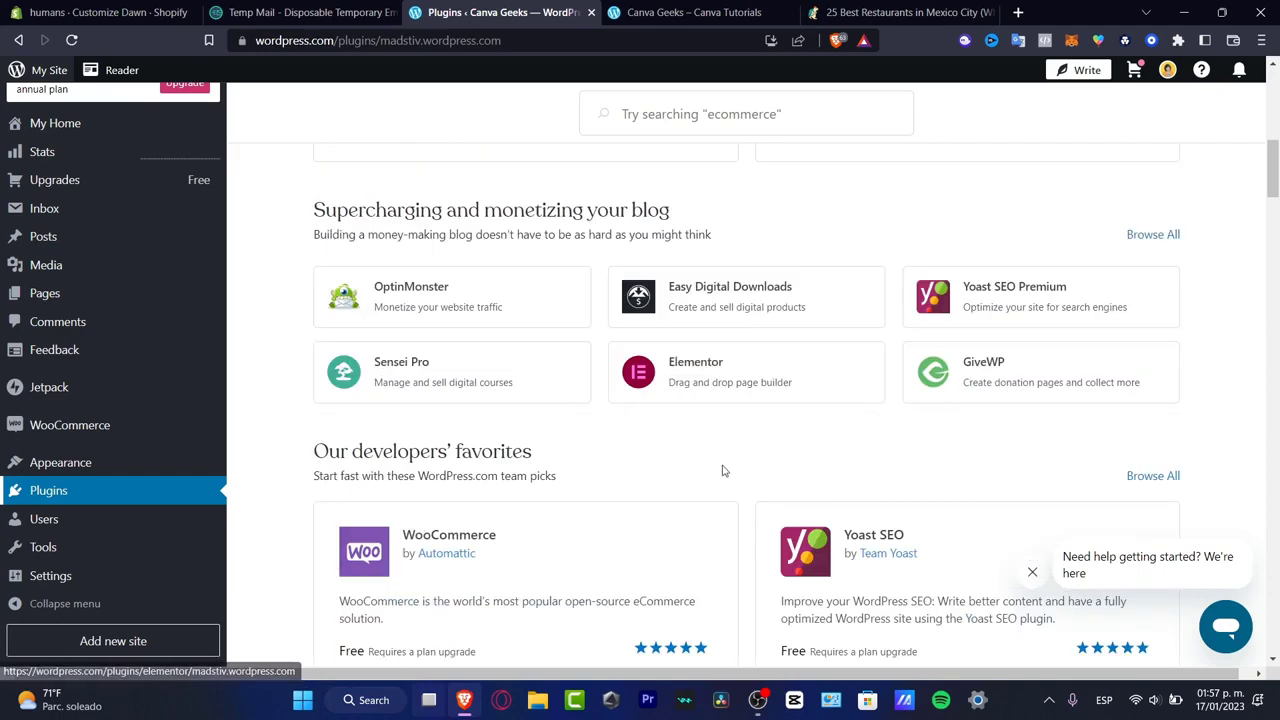
click(765, 397)
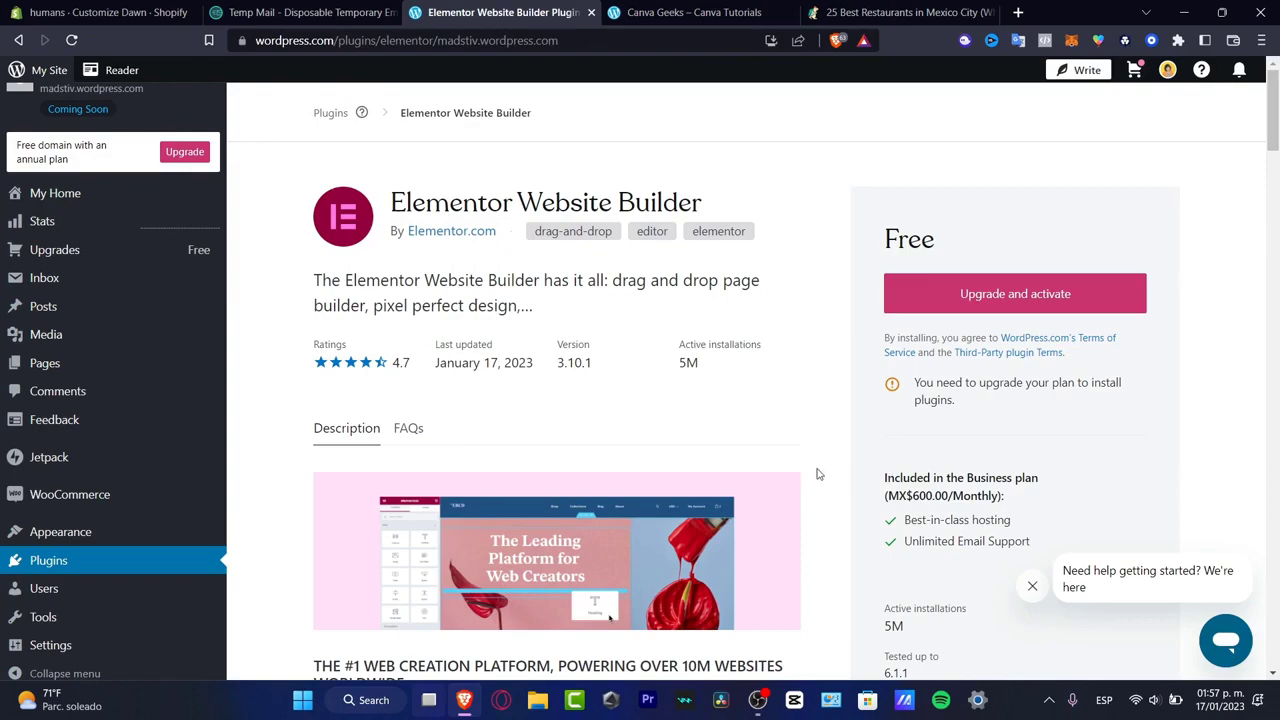
scroll(816, 474, down, 5)
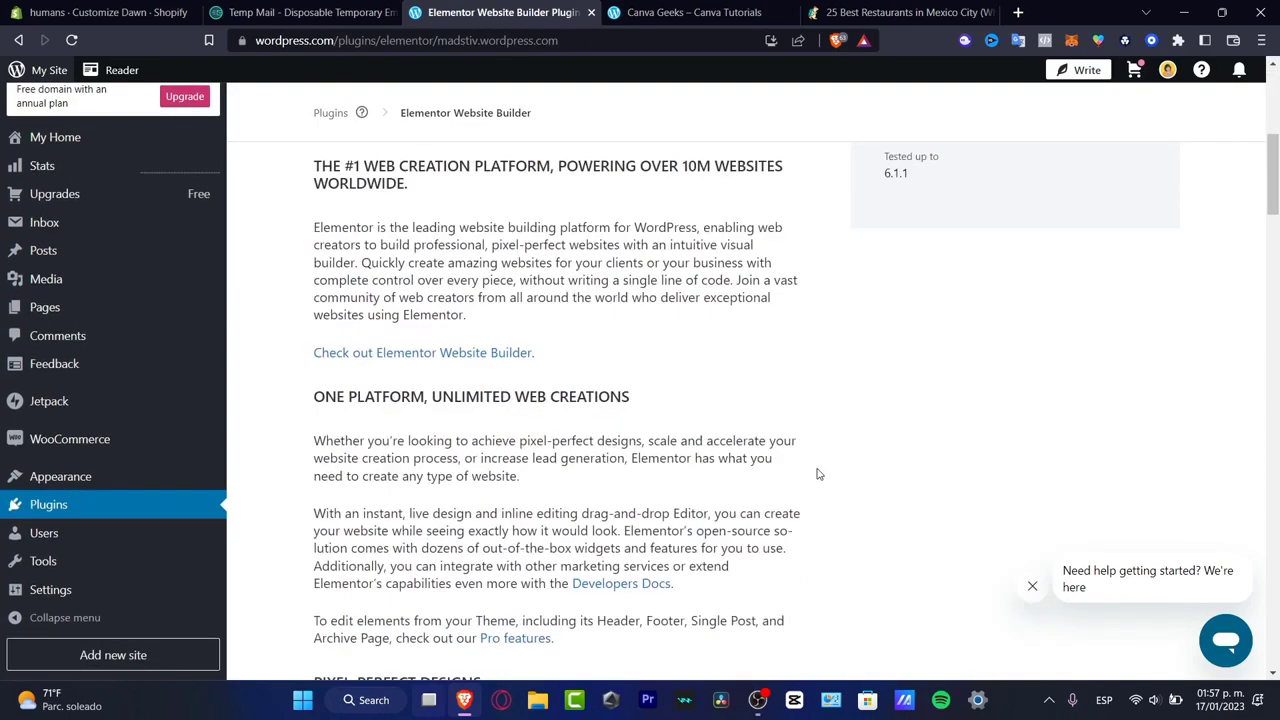
scroll(816, 474, down, 15)
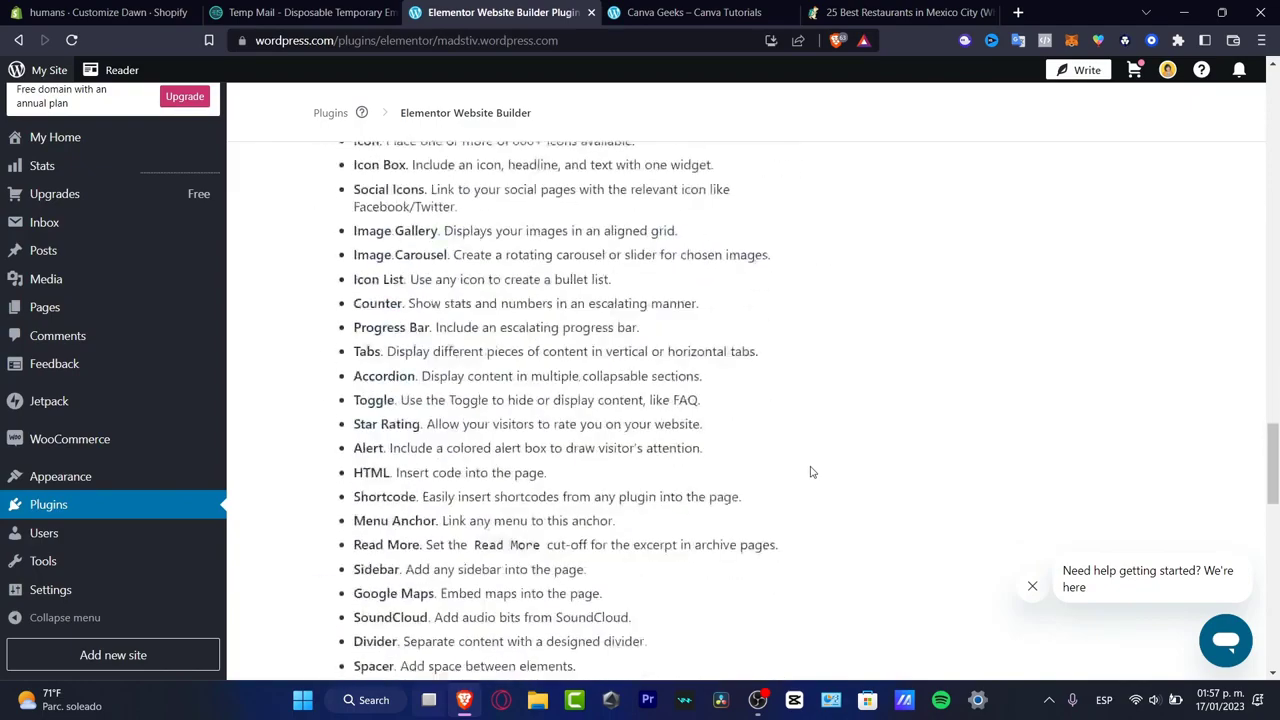
scroll(812, 472, up, 20)
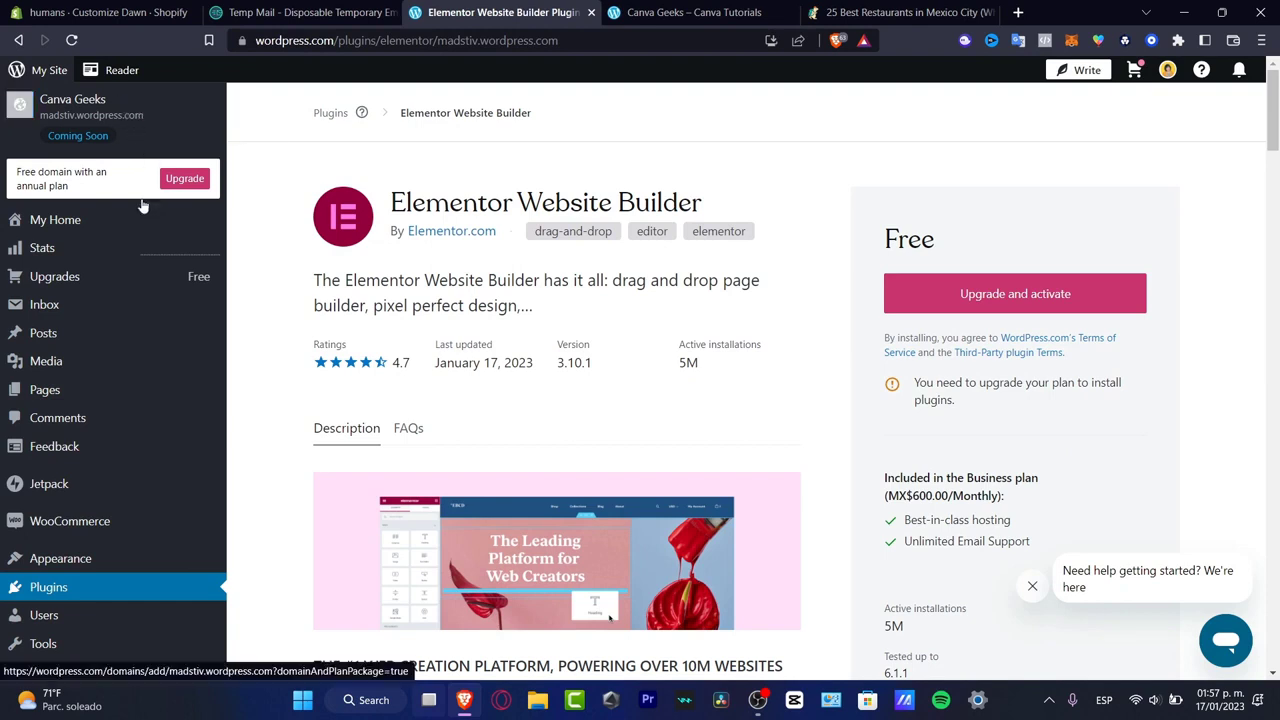
- Return to the dashboard home and open the Contact Us template part for editing in the site editor
click(100, 232)
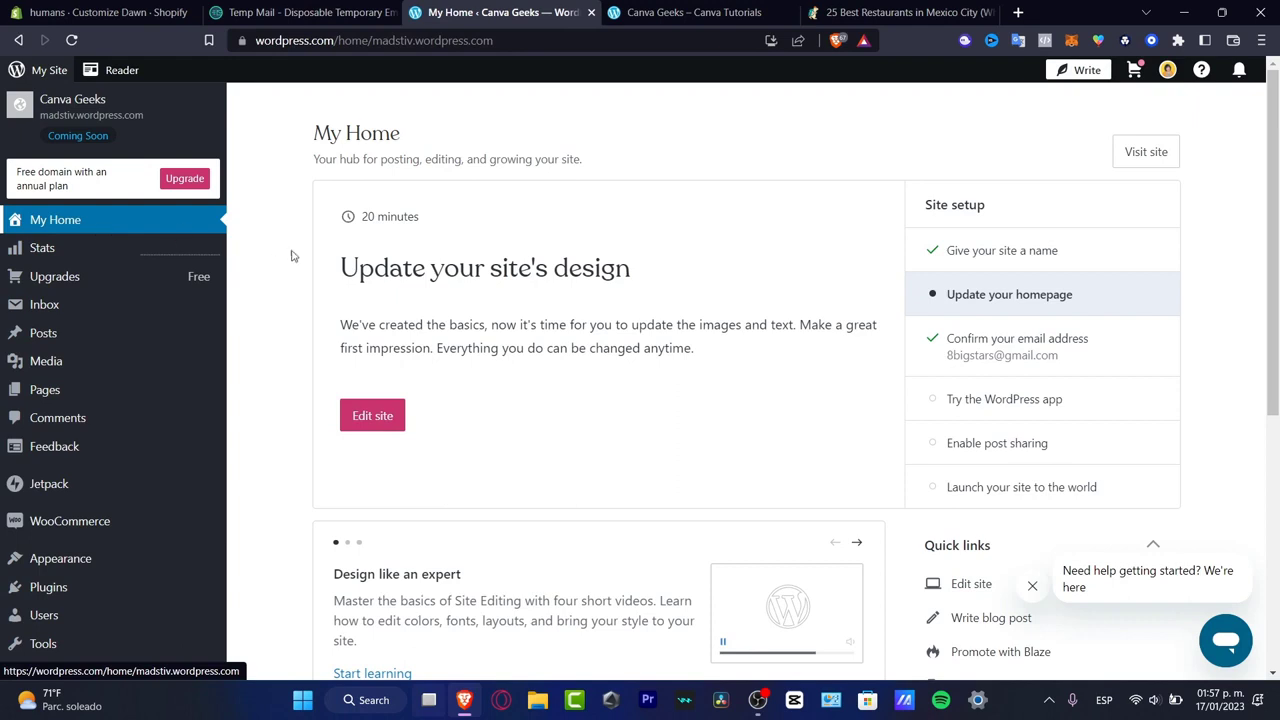
click(400, 421)
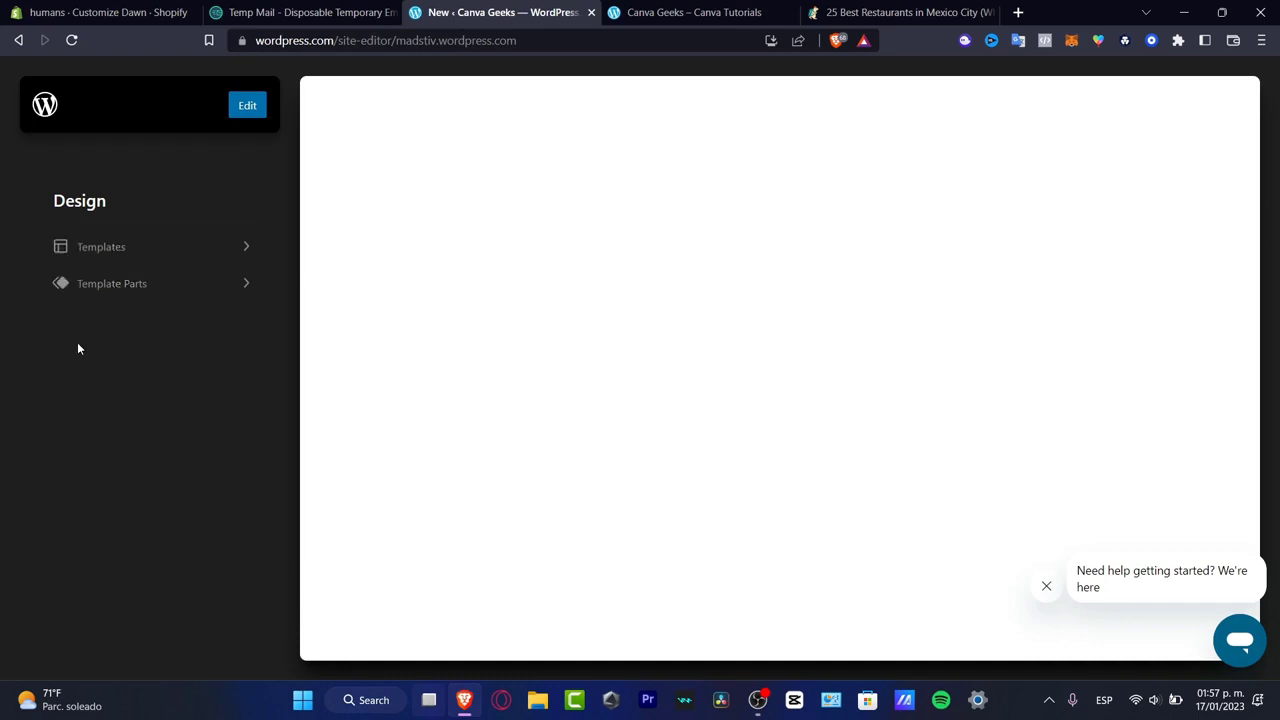
click(83, 290)
click(104, 262)
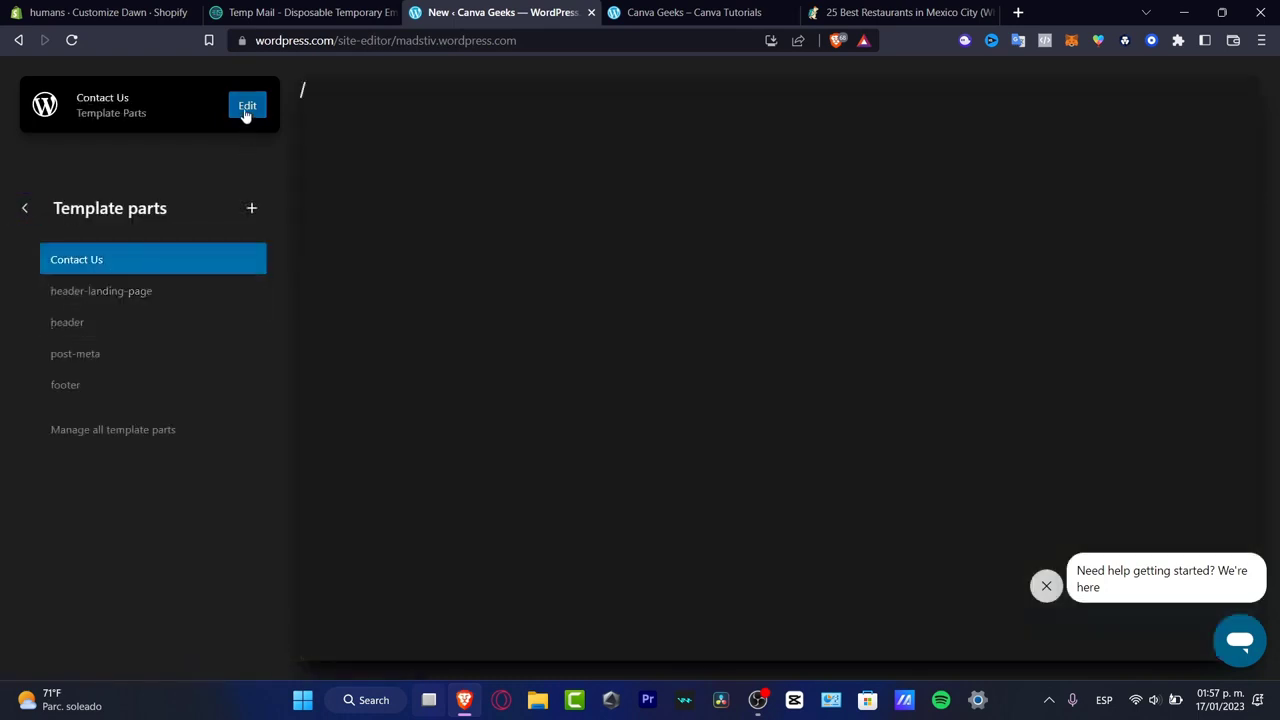
click(244, 110)
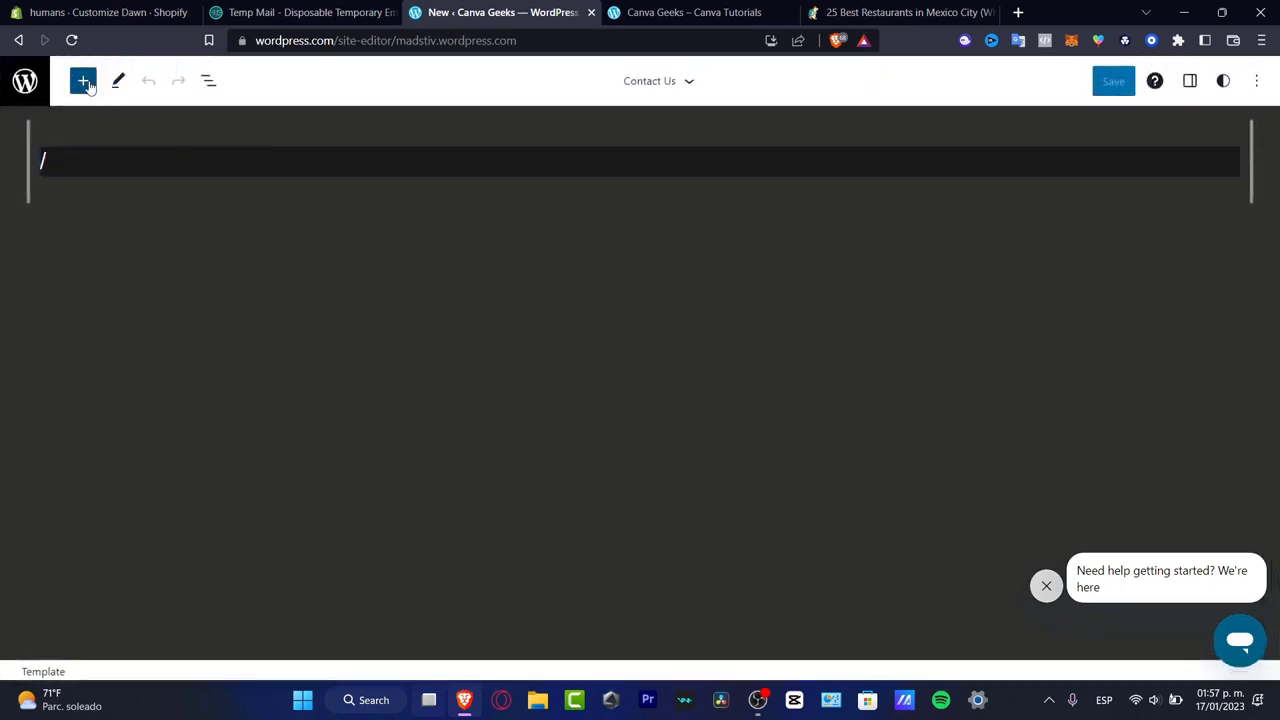
- Search the block library for "contact" and place the black Get in touch Contact pattern in the empty template
click(83, 75)
text(c)
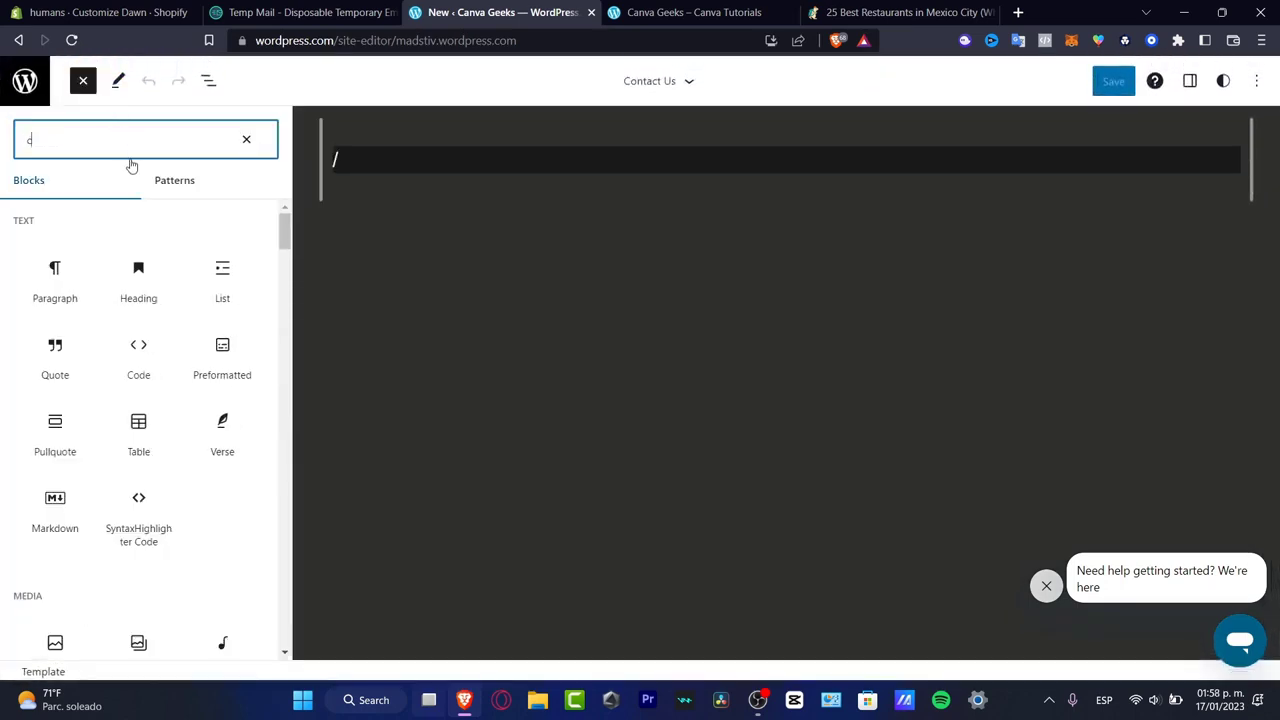
text(ontact)
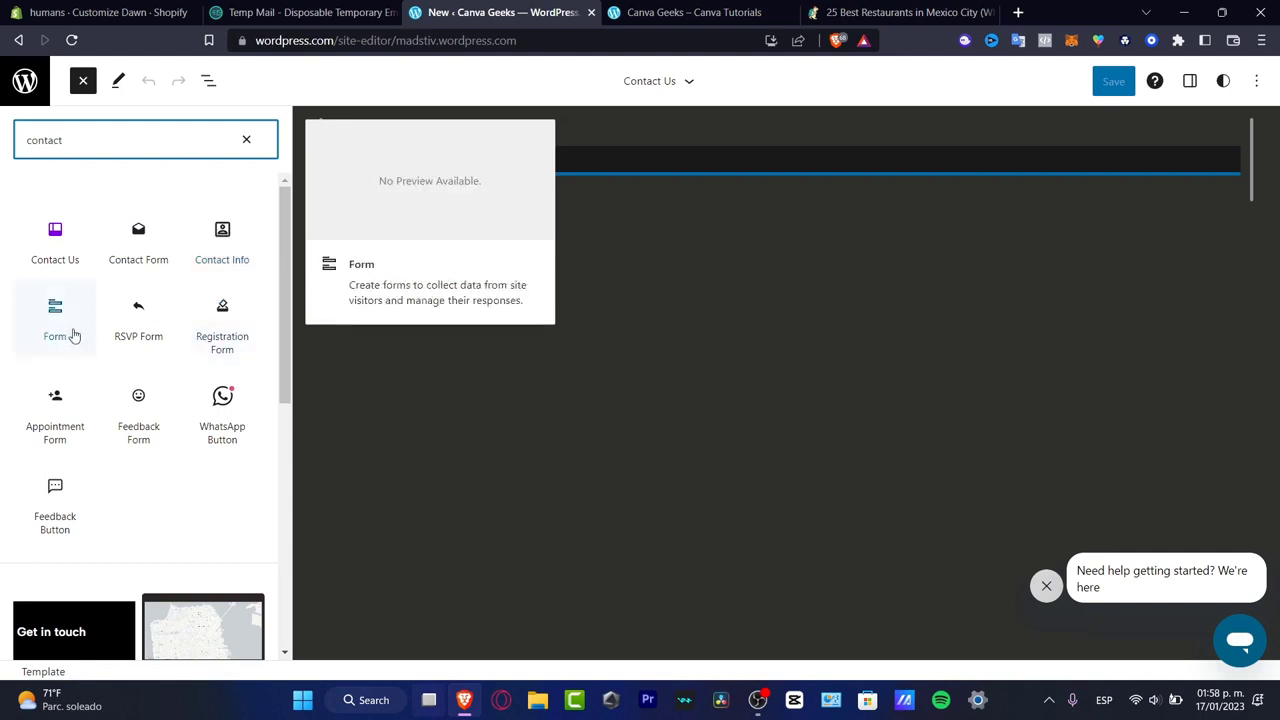
scroll(90, 335, down, 3)
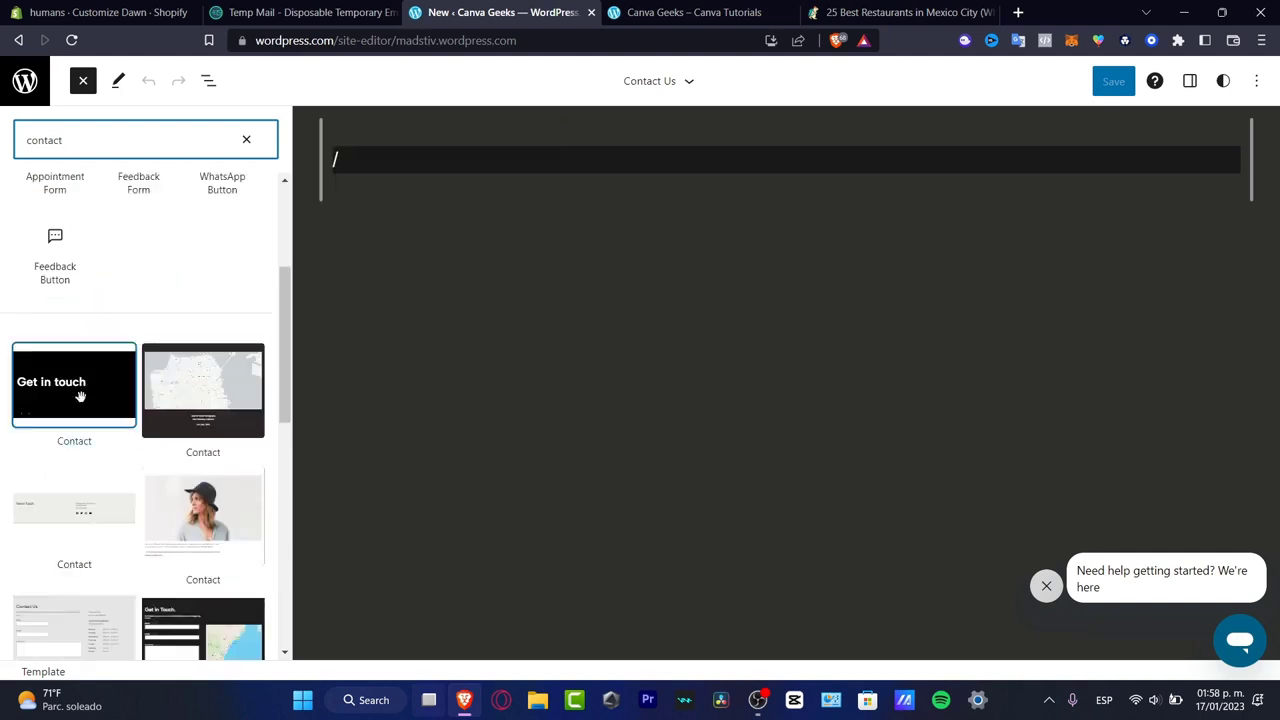
drag(95, 388, 366, 156)
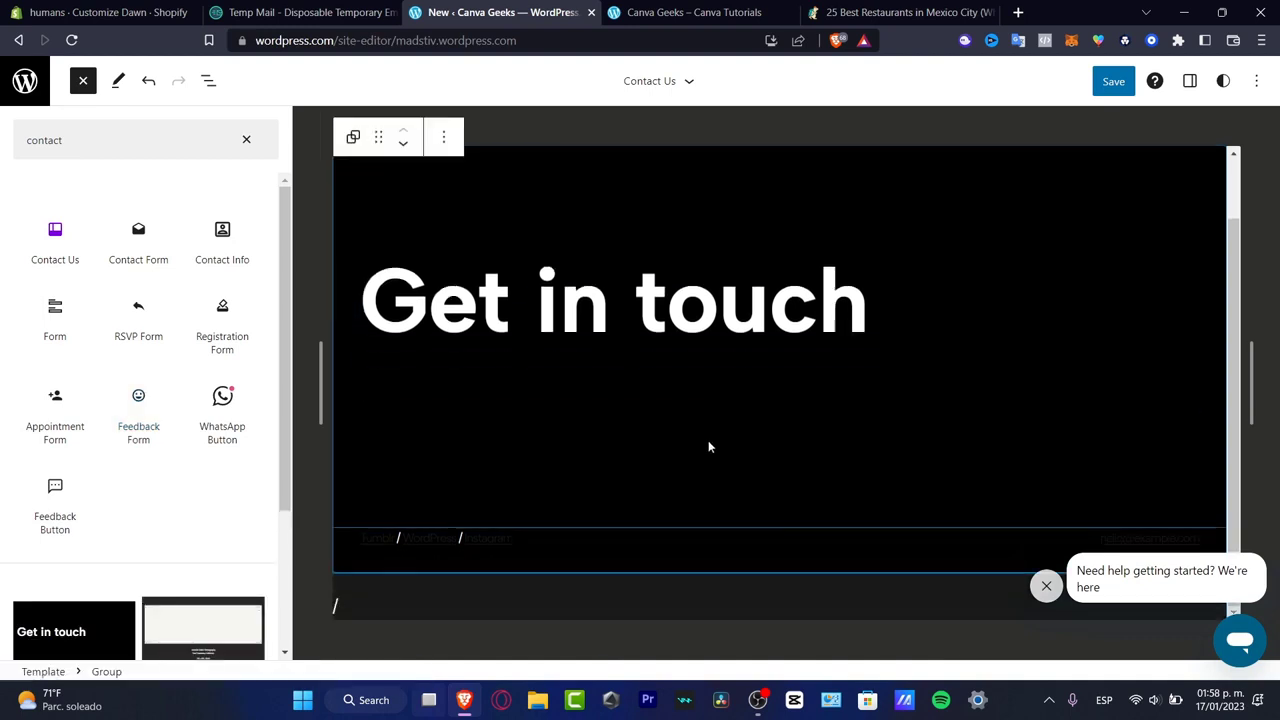
- Add the Contact with WhatsApp pattern containing the Send us a message banner below the Get in touch section
scroll(163, 380, down, 3)
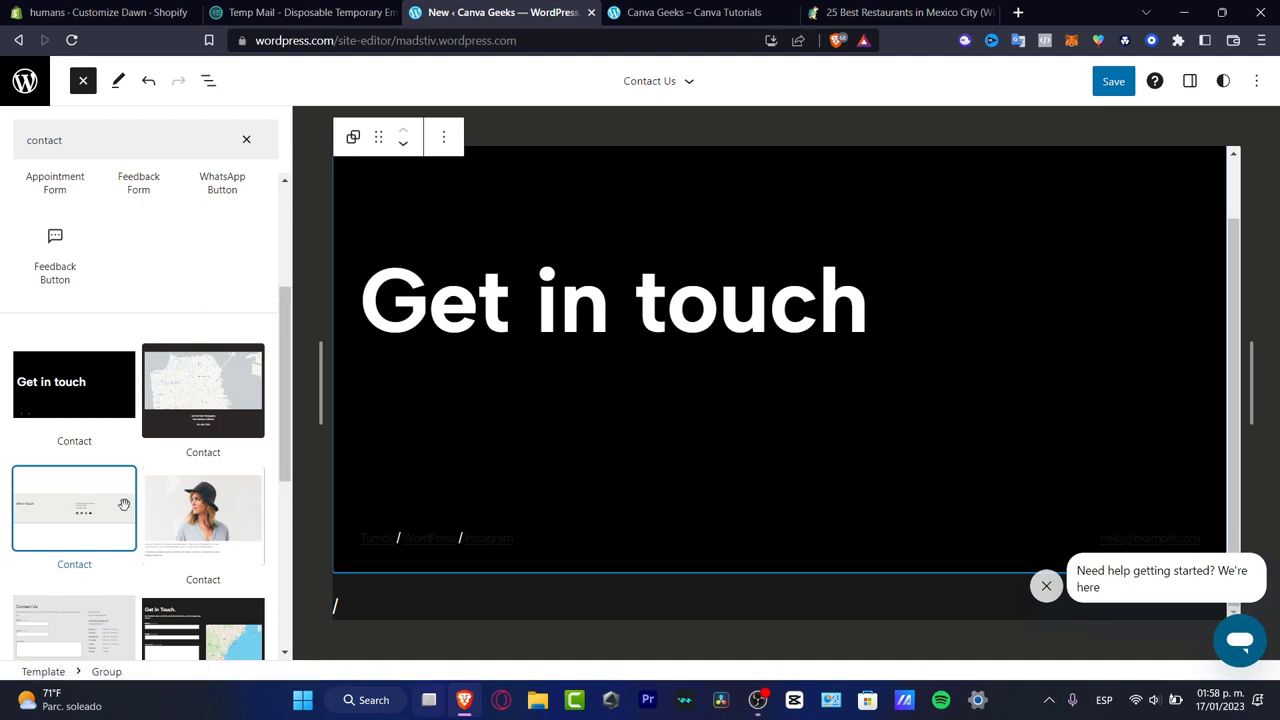
scroll(124, 505, down, 5)
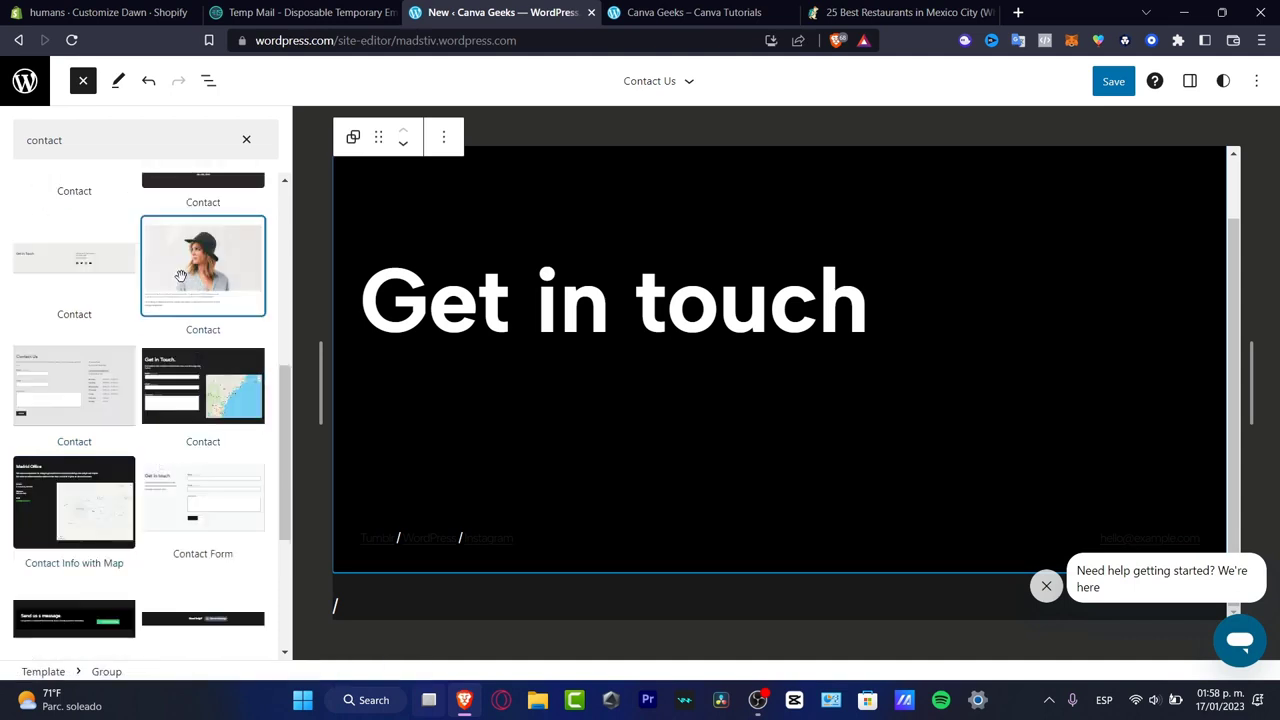
scroll(56, 487, down, 5)
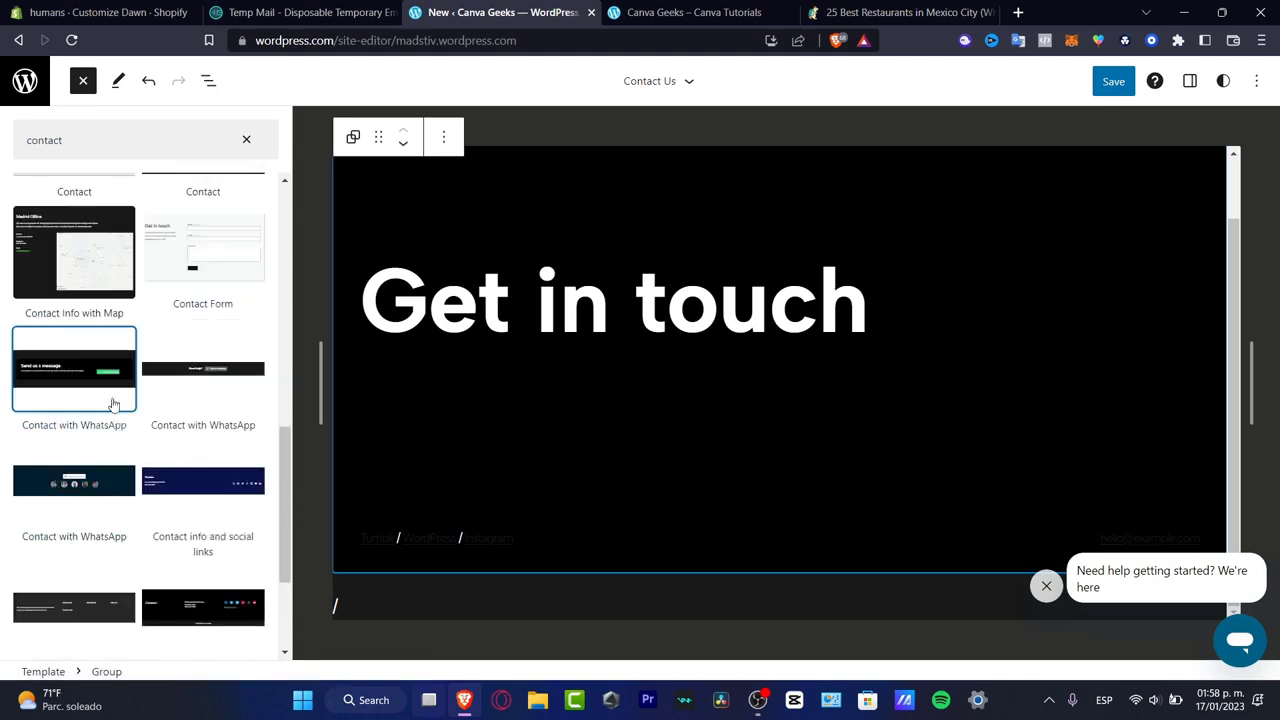
drag(113, 403, 522, 594)
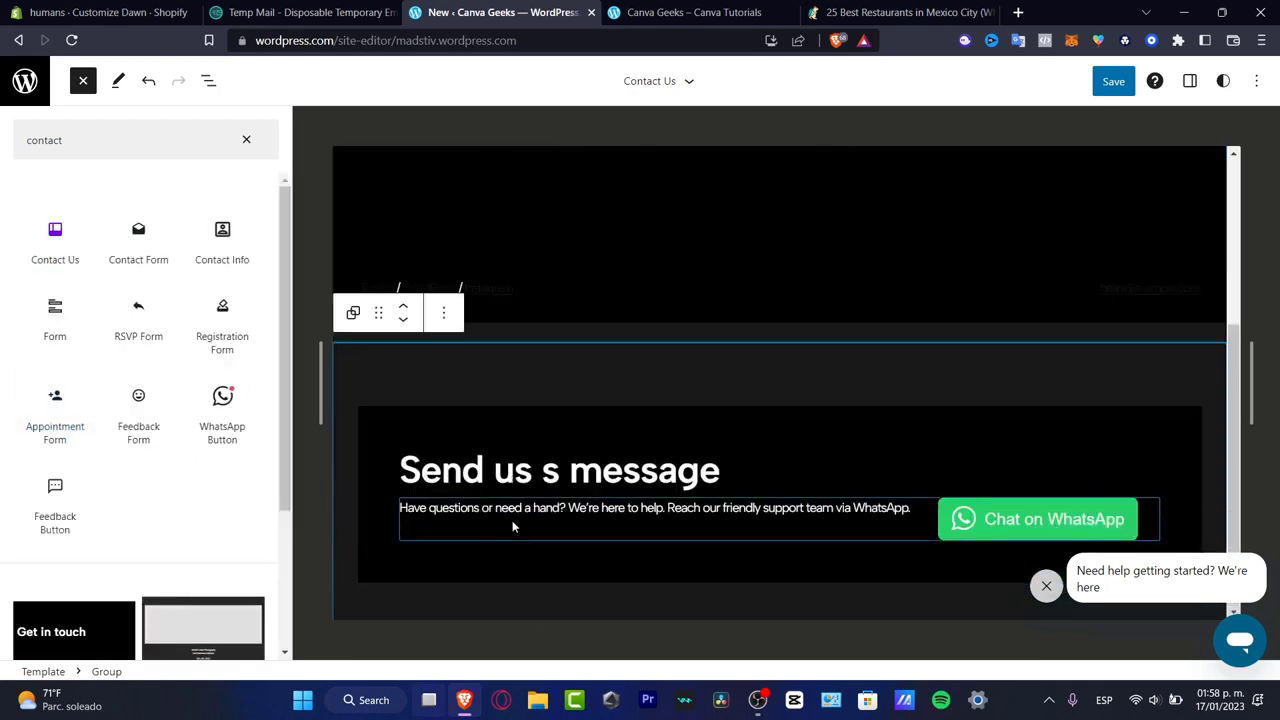
- Move the WhatsApp message section above the Get in touch section and back below it
click(550, 415)
click(515, 375)
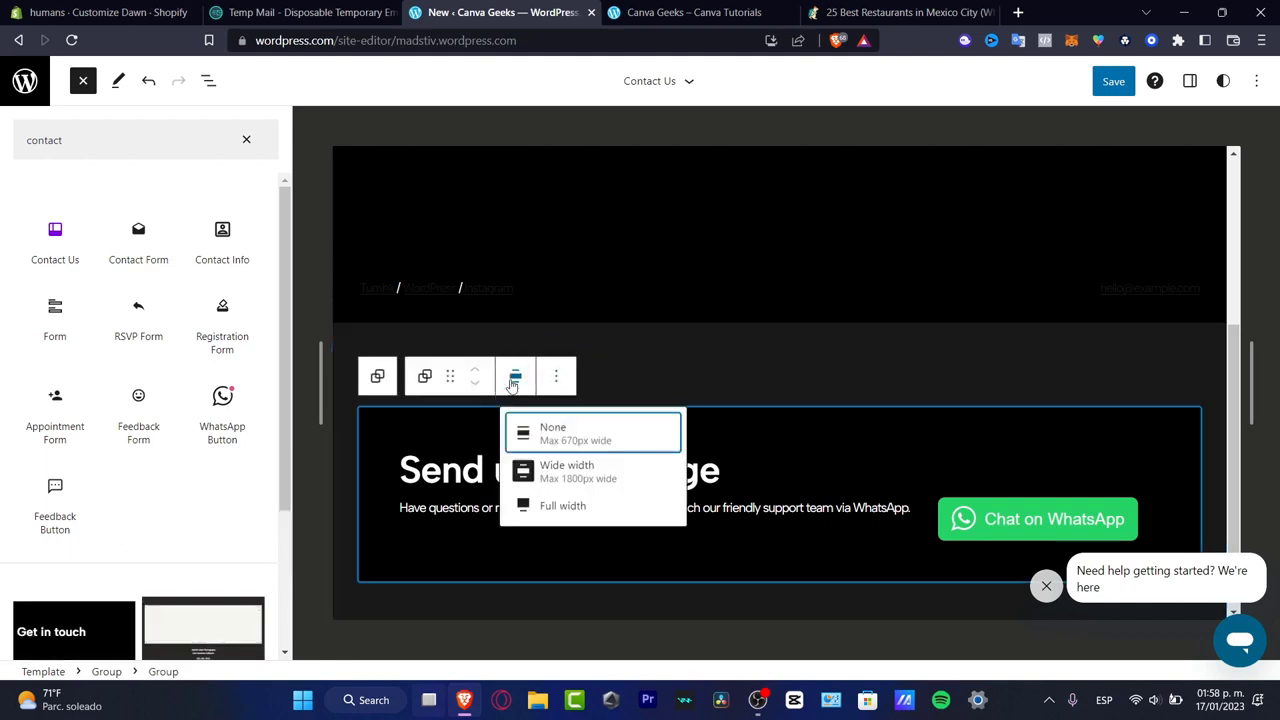
click(590, 380)
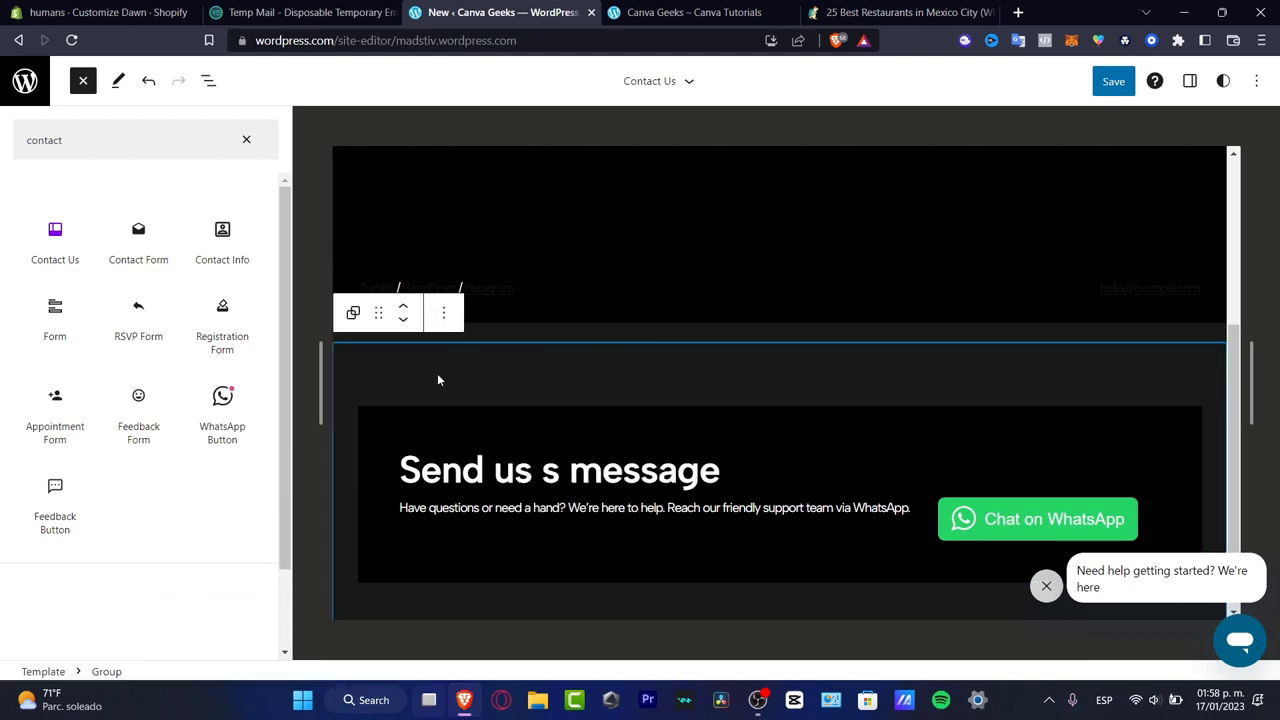
click(404, 313)
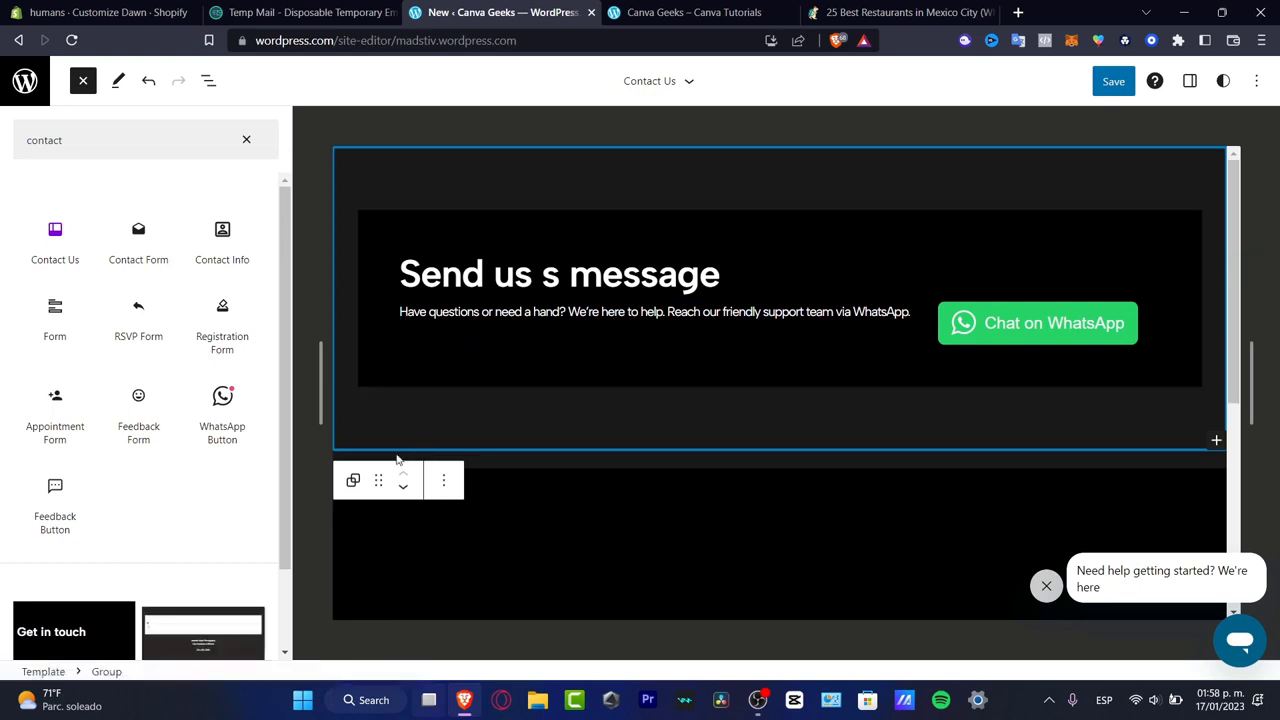
click(403, 488)
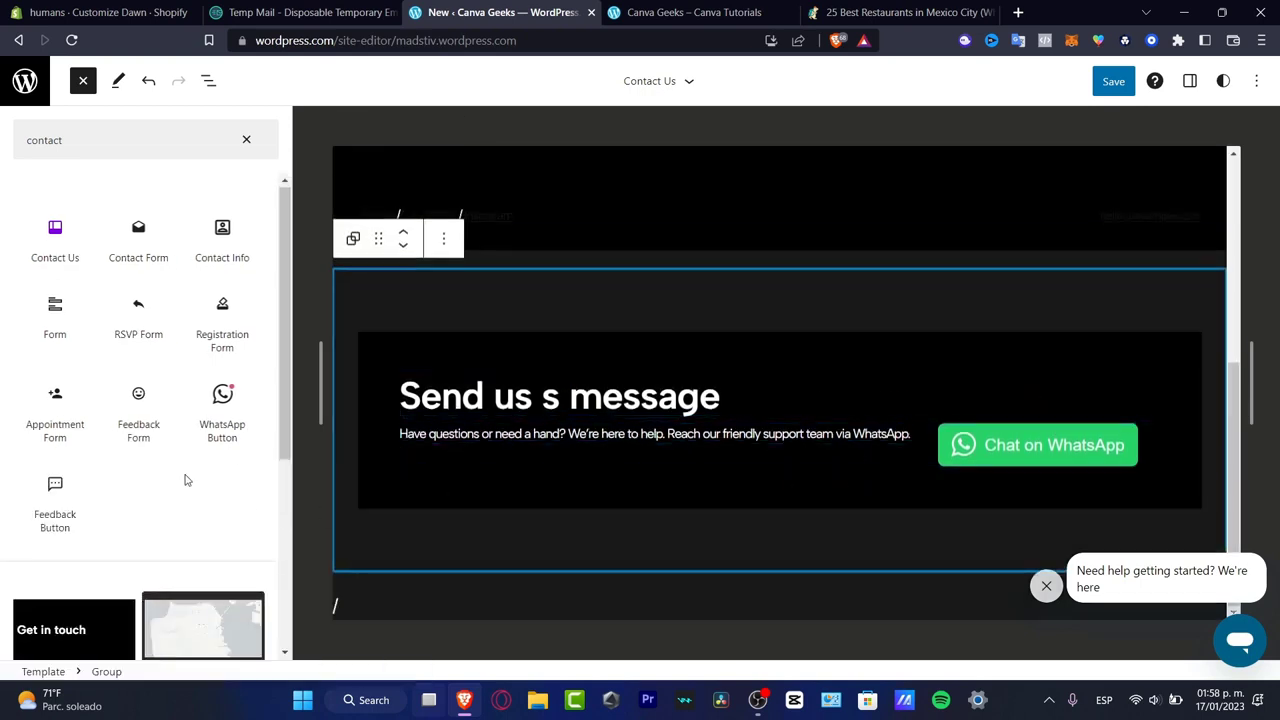
- Browse the remaining contact patterns and insert two Contact Form blocks below the WhatsApp message section
scroll(180, 478, down, 3)
scroll(178, 478, down, 3)
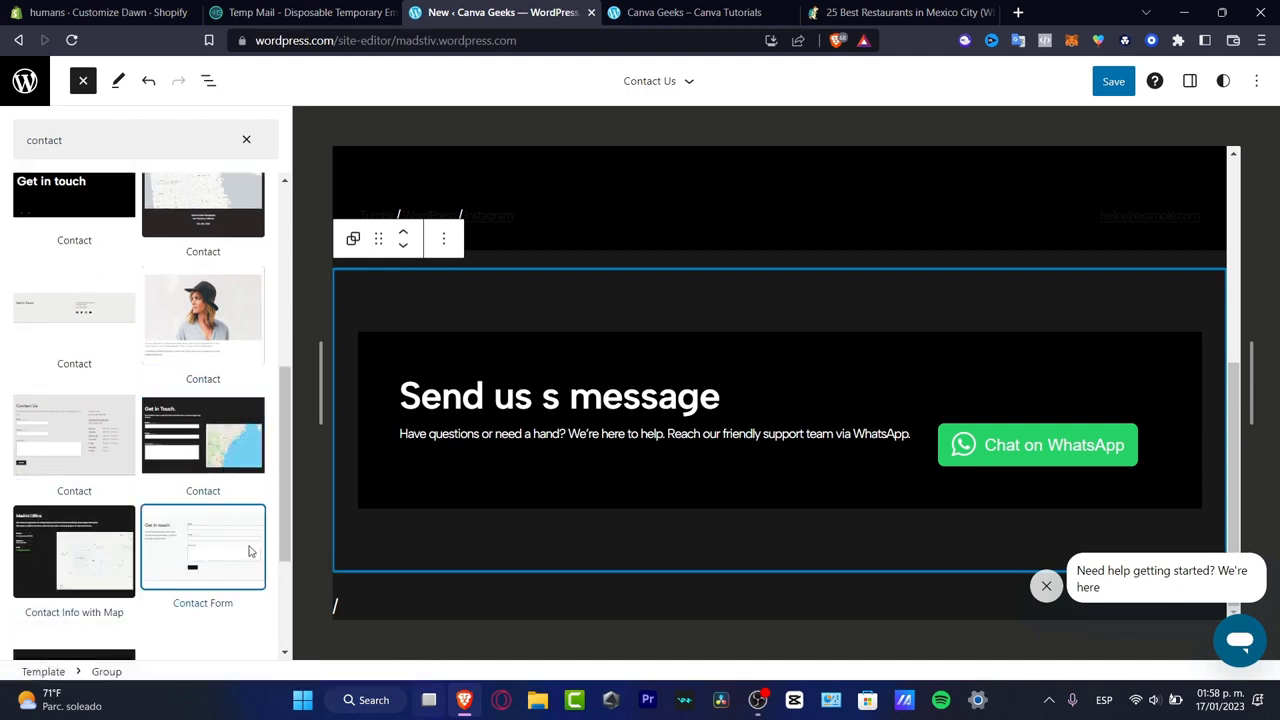
scroll(248, 566, down, 3)
scroll(233, 581, down, 3)
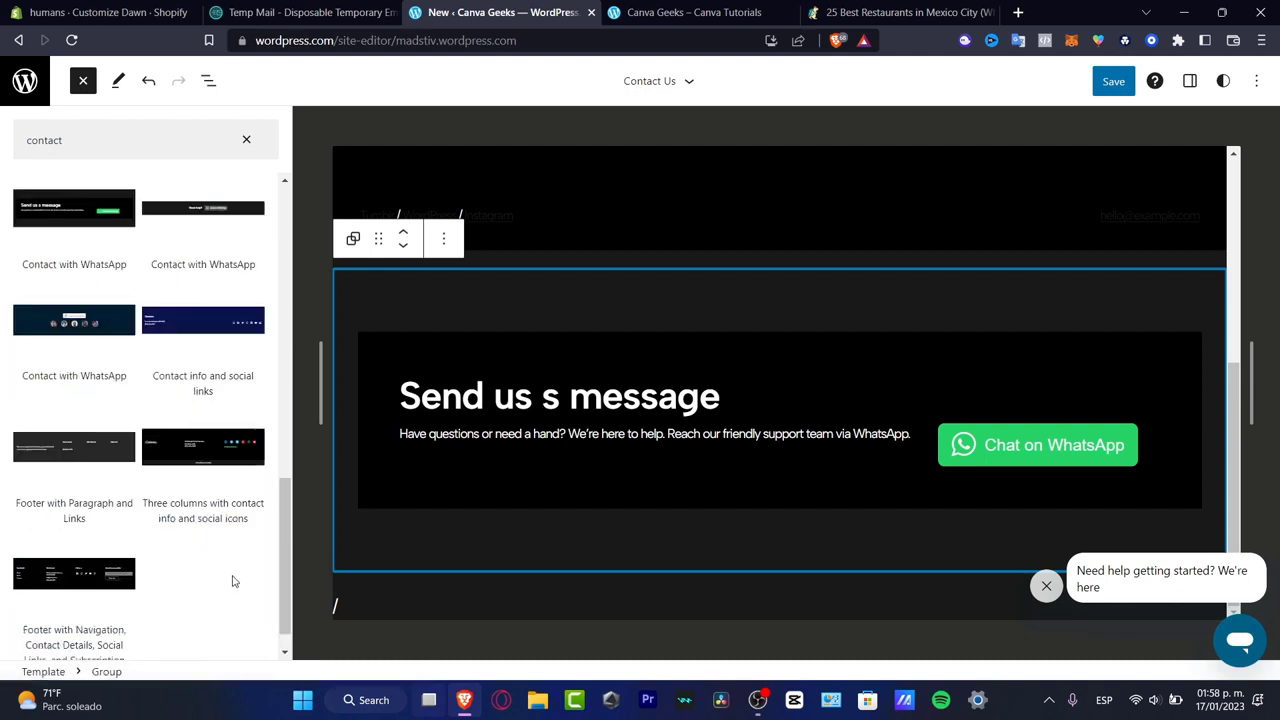
scroll(230, 580, up, 10)
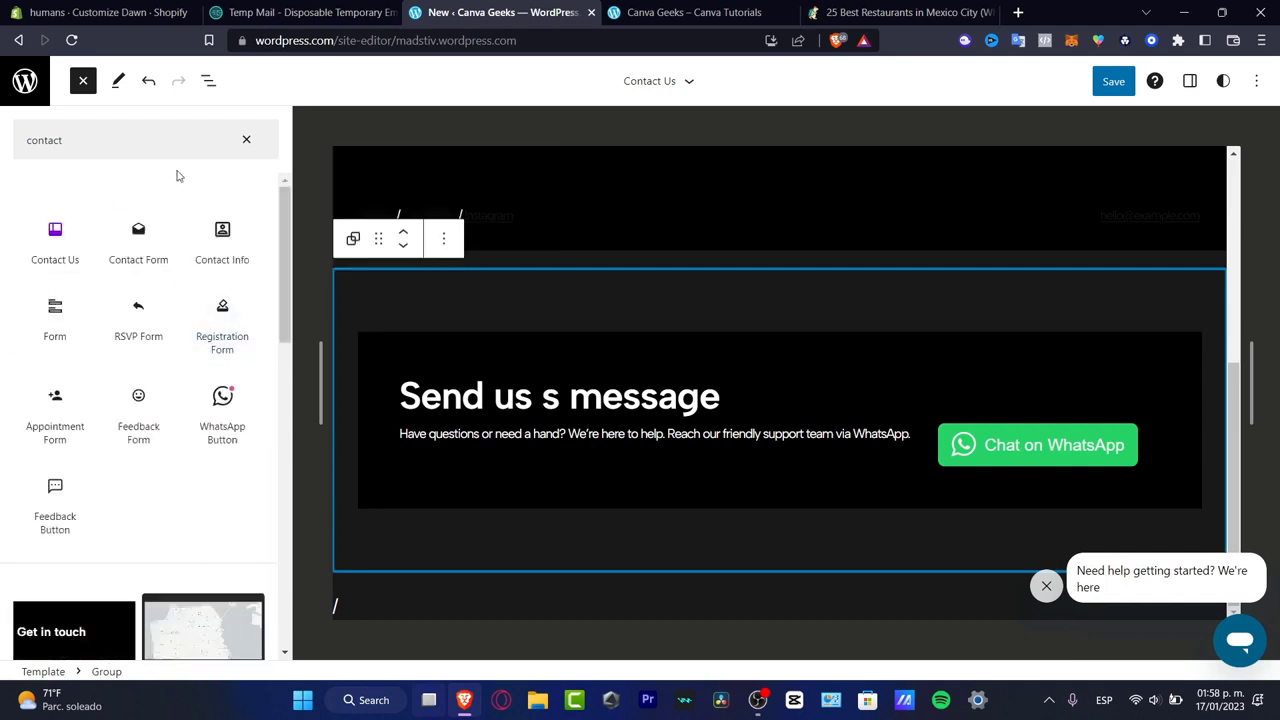
click(135, 240)
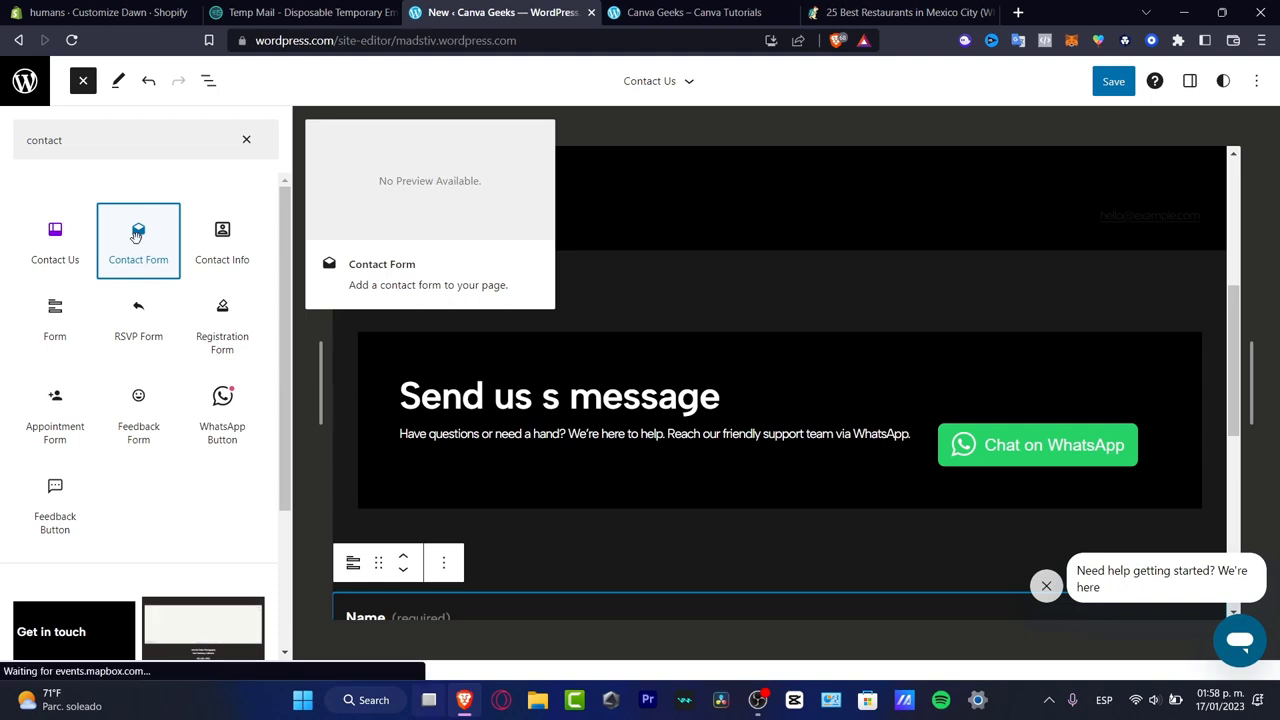
drag(137, 236, 529, 588)
scroll(609, 524, down, 3)
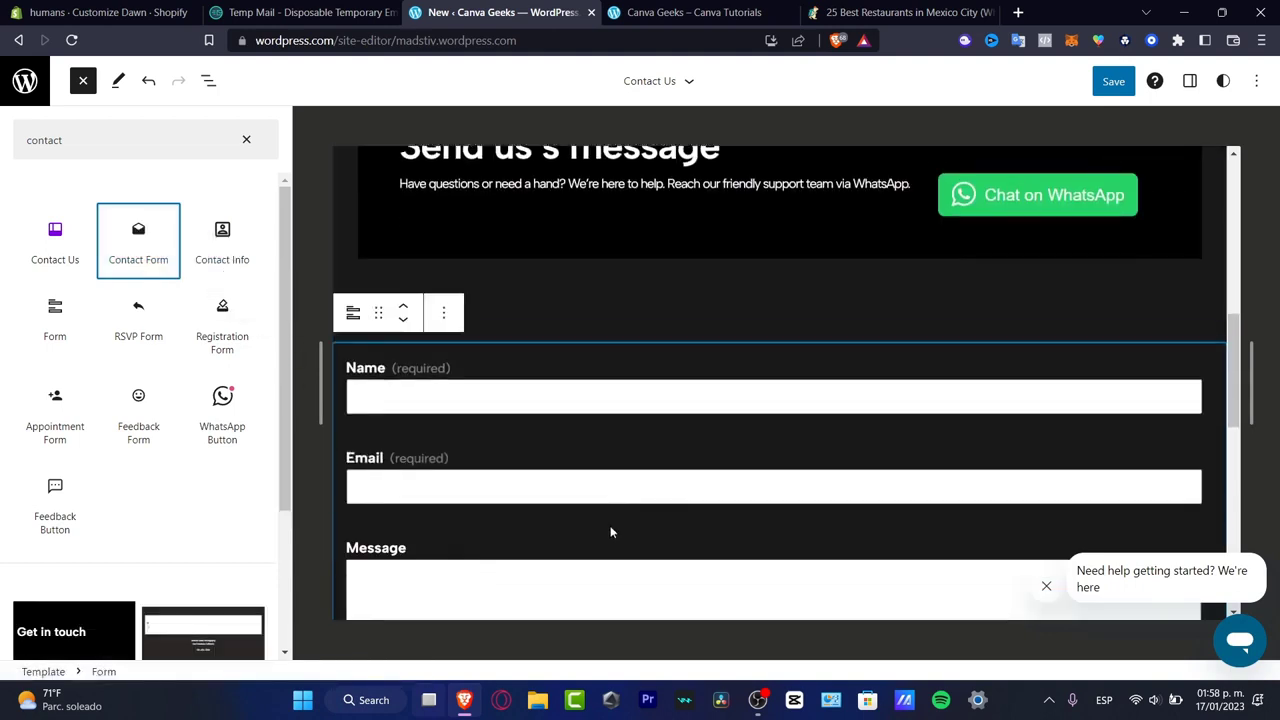
scroll(598, 533, down, 3)
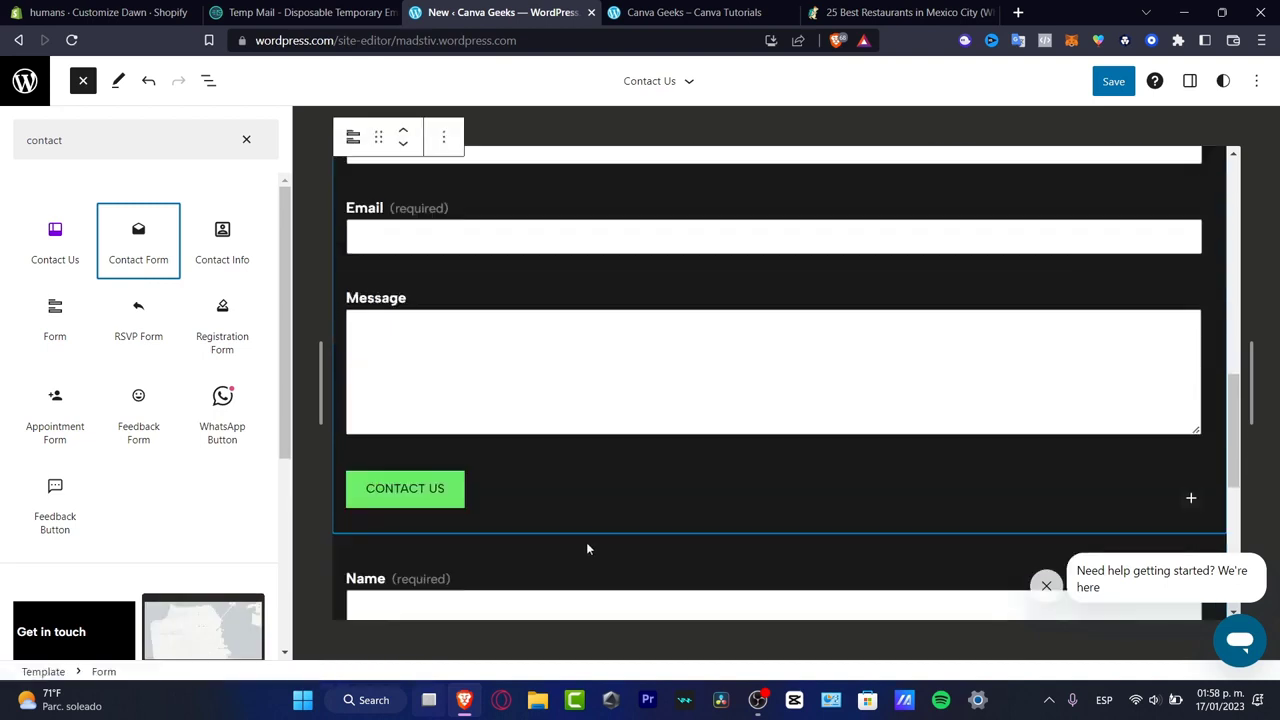
- Transform the Name field of the first contact form into a Group
click(575, 440)
click(386, 365)
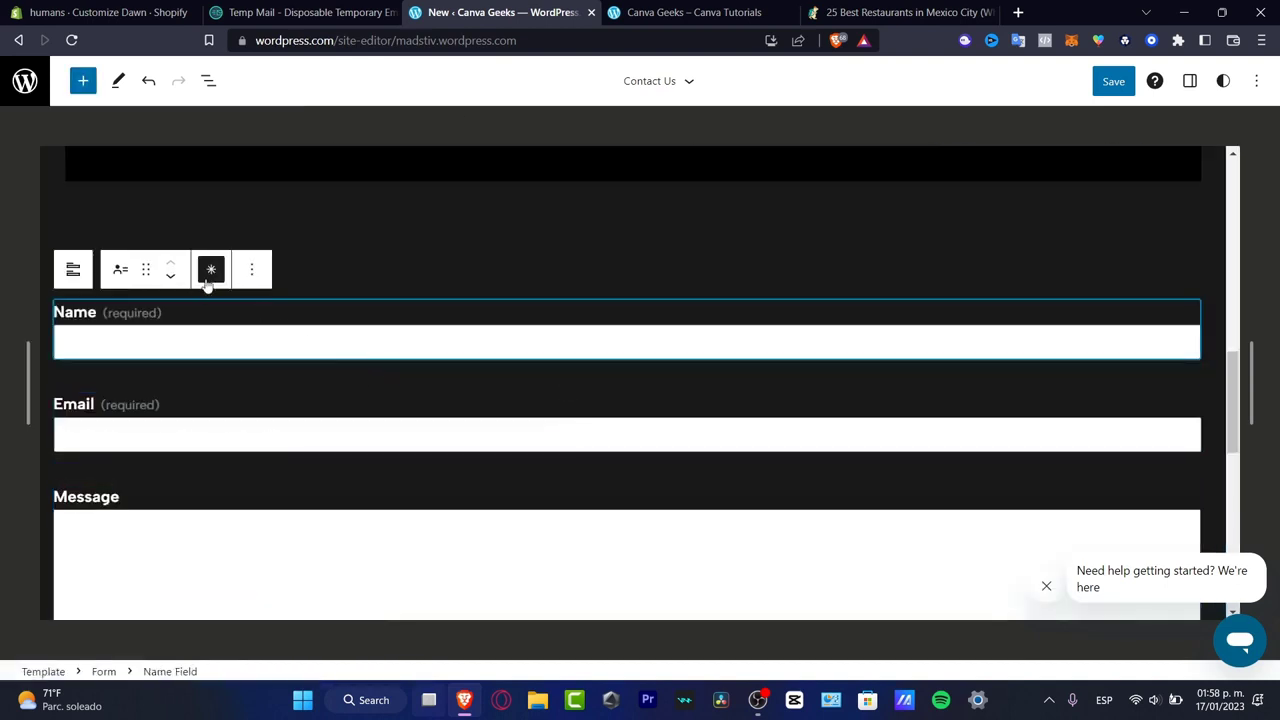
click(252, 272)
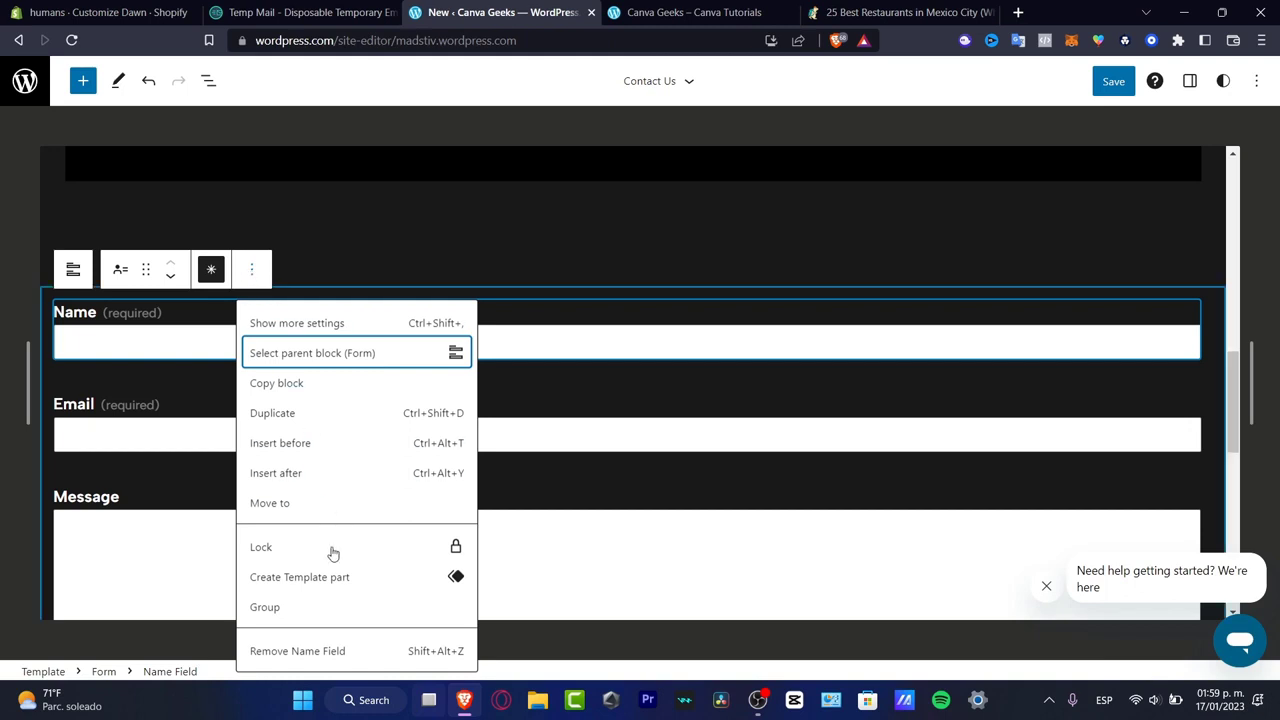
click(122, 267)
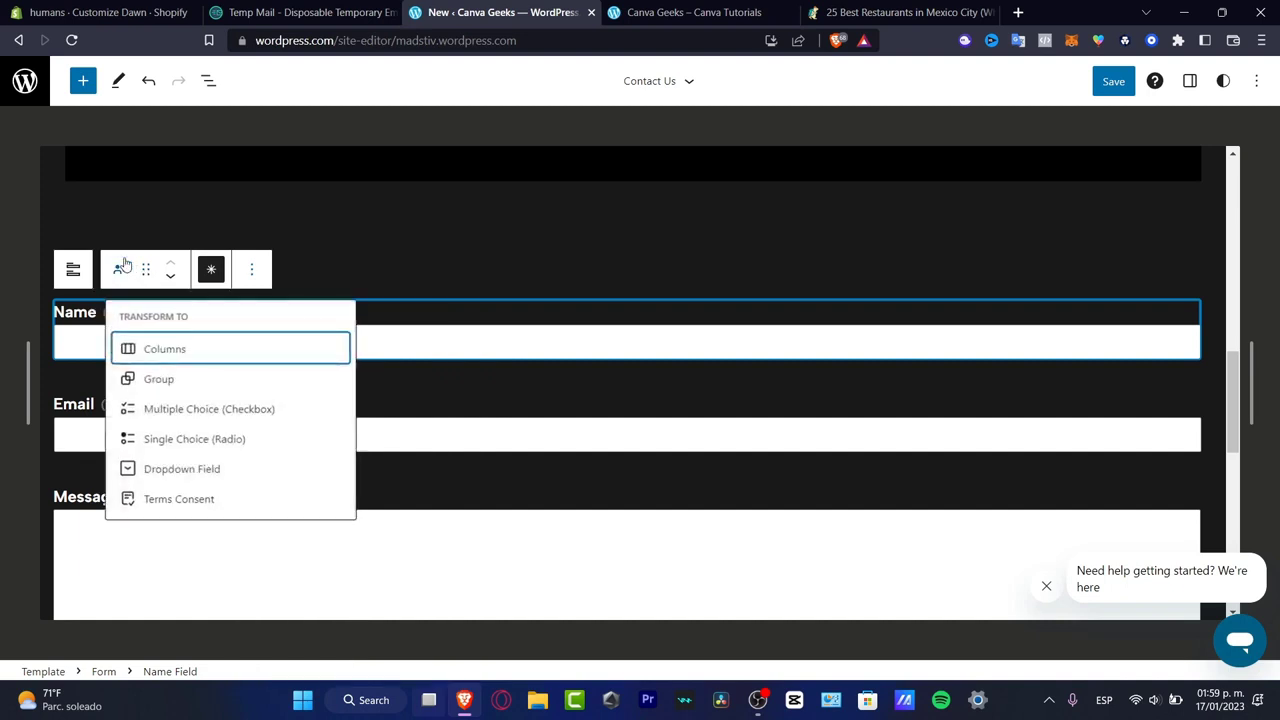
click(170, 388)
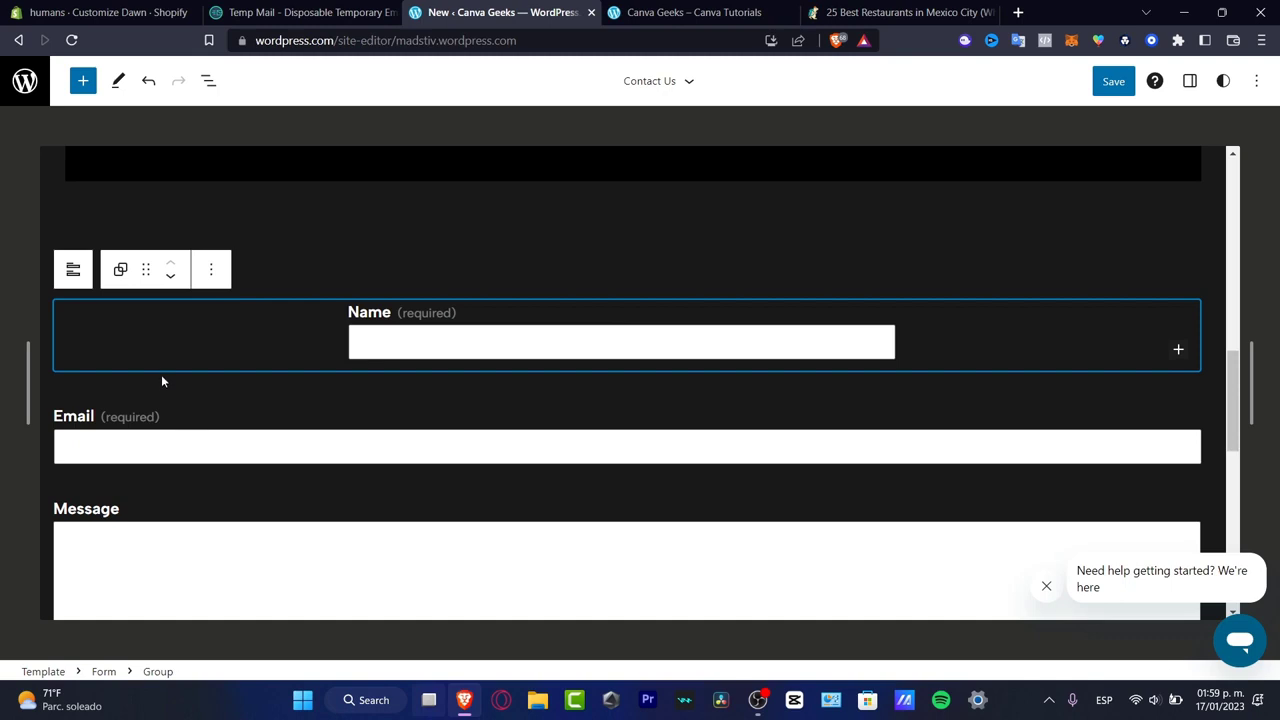
click(120, 269)
- Transform the Email field of the first contact form into a Group
click(453, 432)
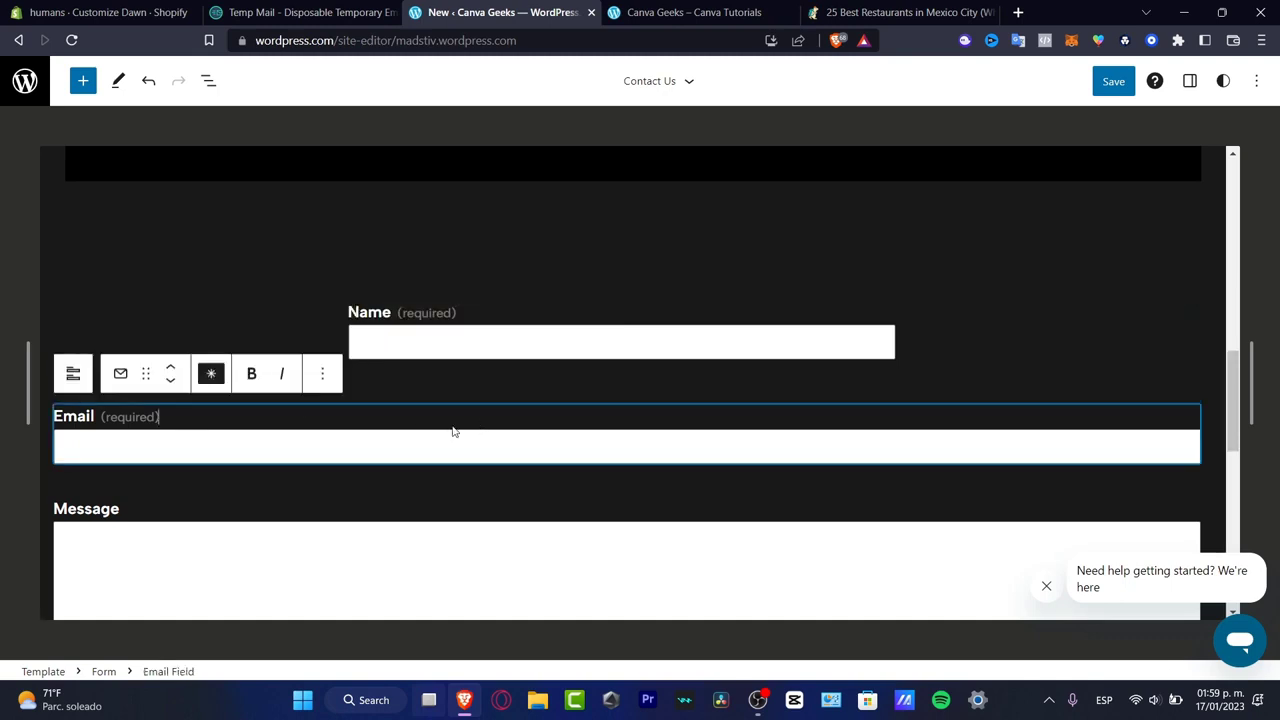
click(120, 373)
click(146, 373)
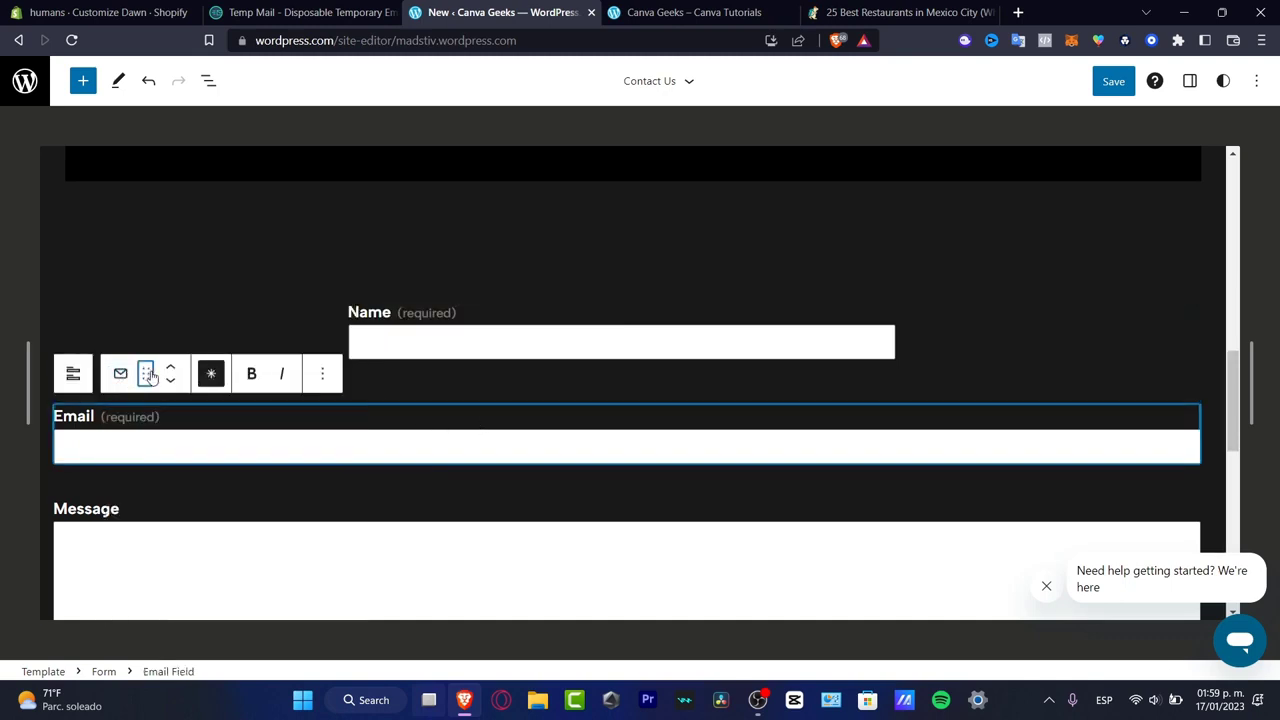
click(120, 373)
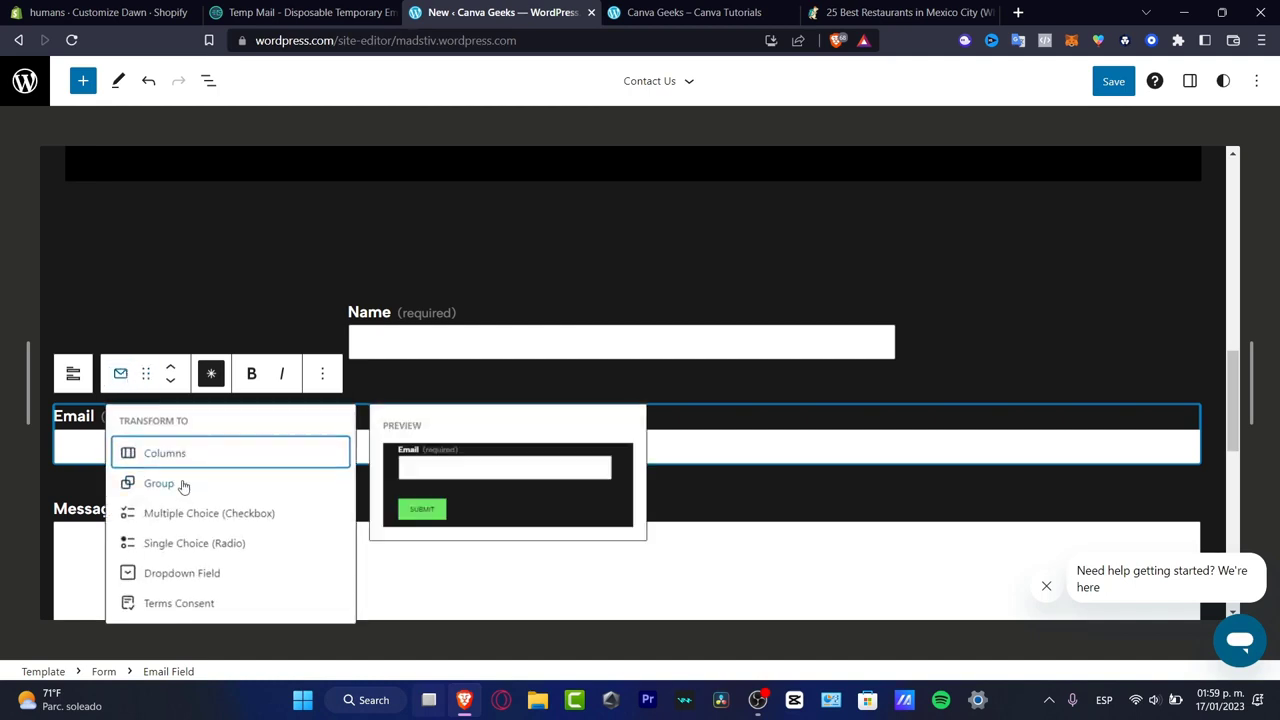
click(178, 486)
- Transform the Message field of the first contact form into a Group
click(189, 586)
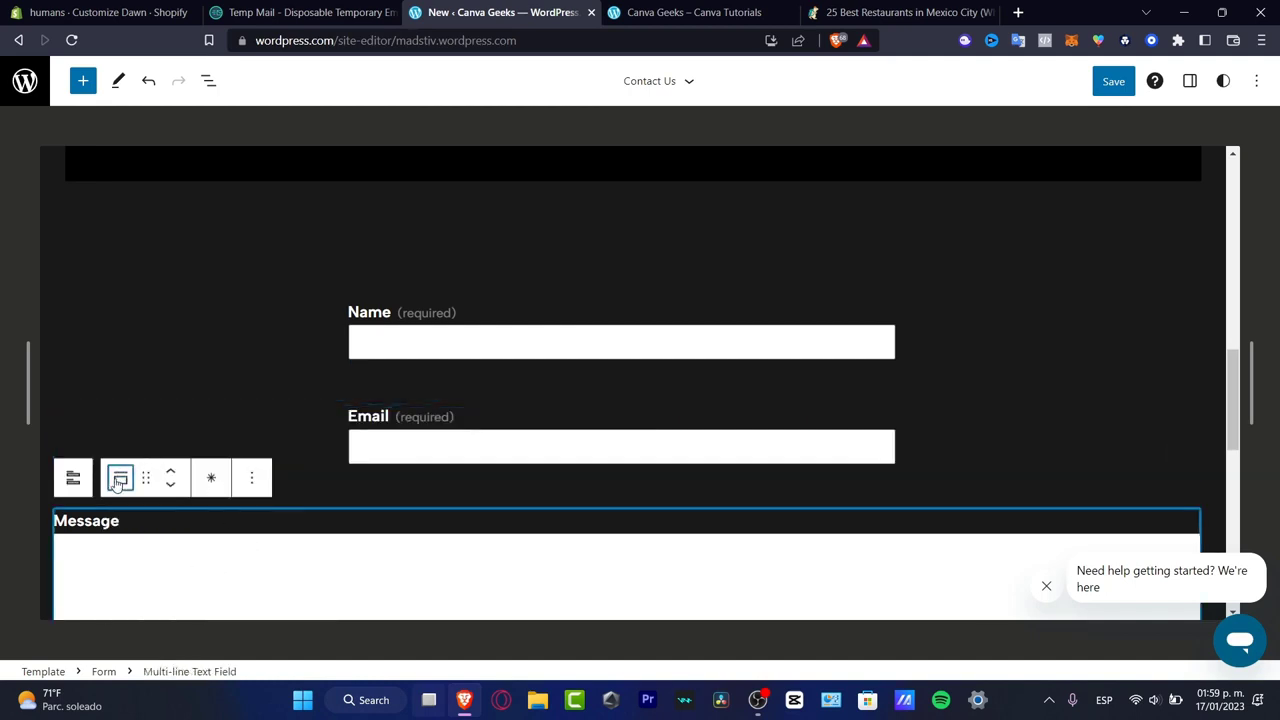
click(120, 477)
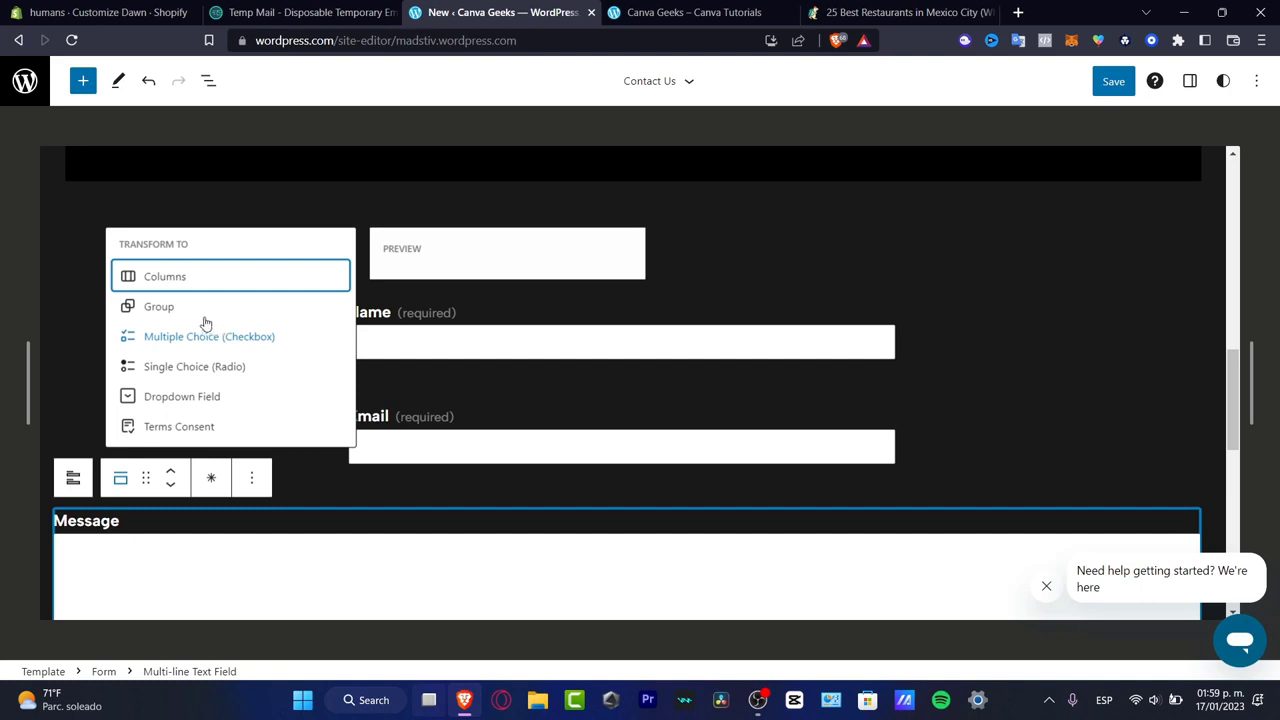
click(156, 307)
- Check the first form's Contact Us button style and lock options, and set the button's alignment to Align center
scroll(270, 412, down, 5)
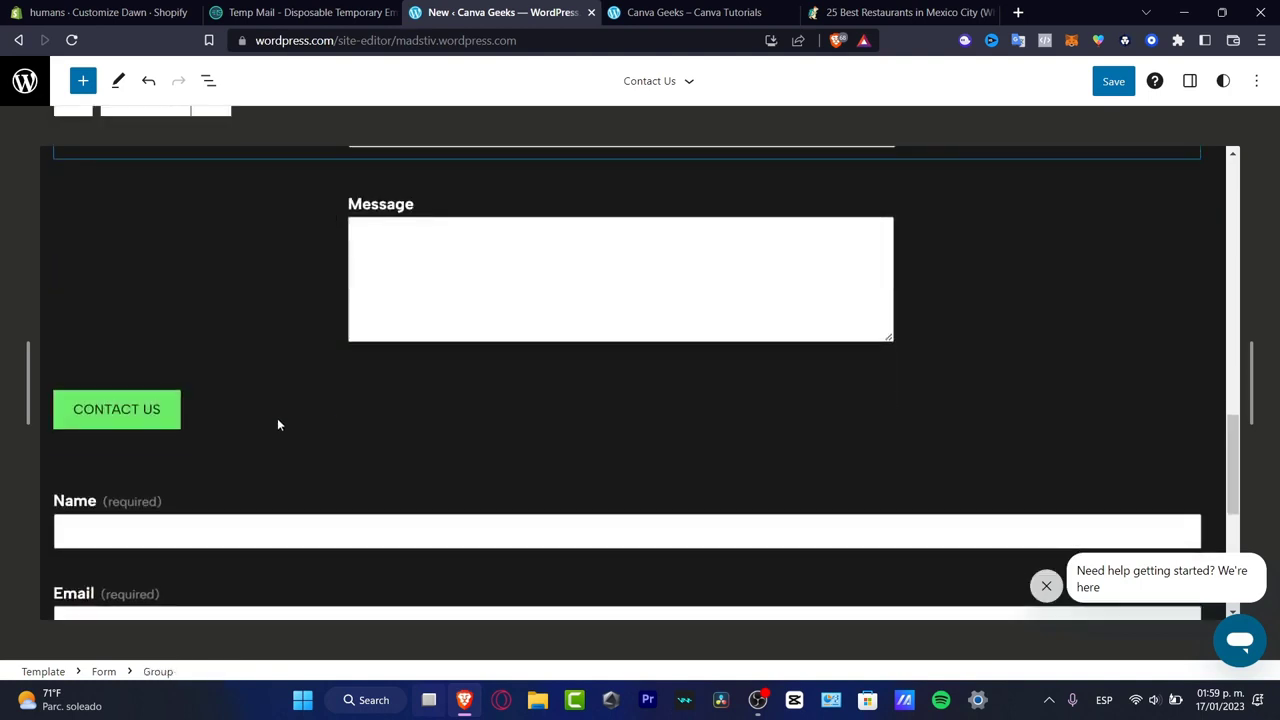
click(162, 405)
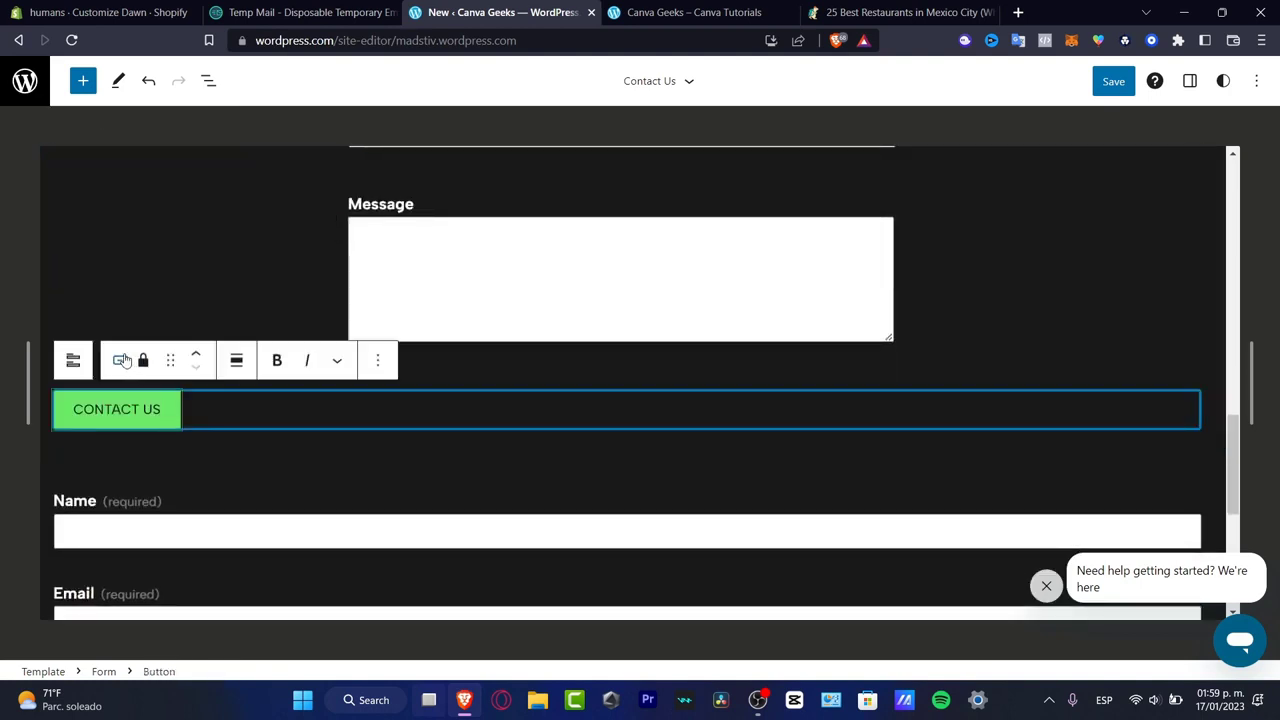
click(120, 360)
click(143, 360)
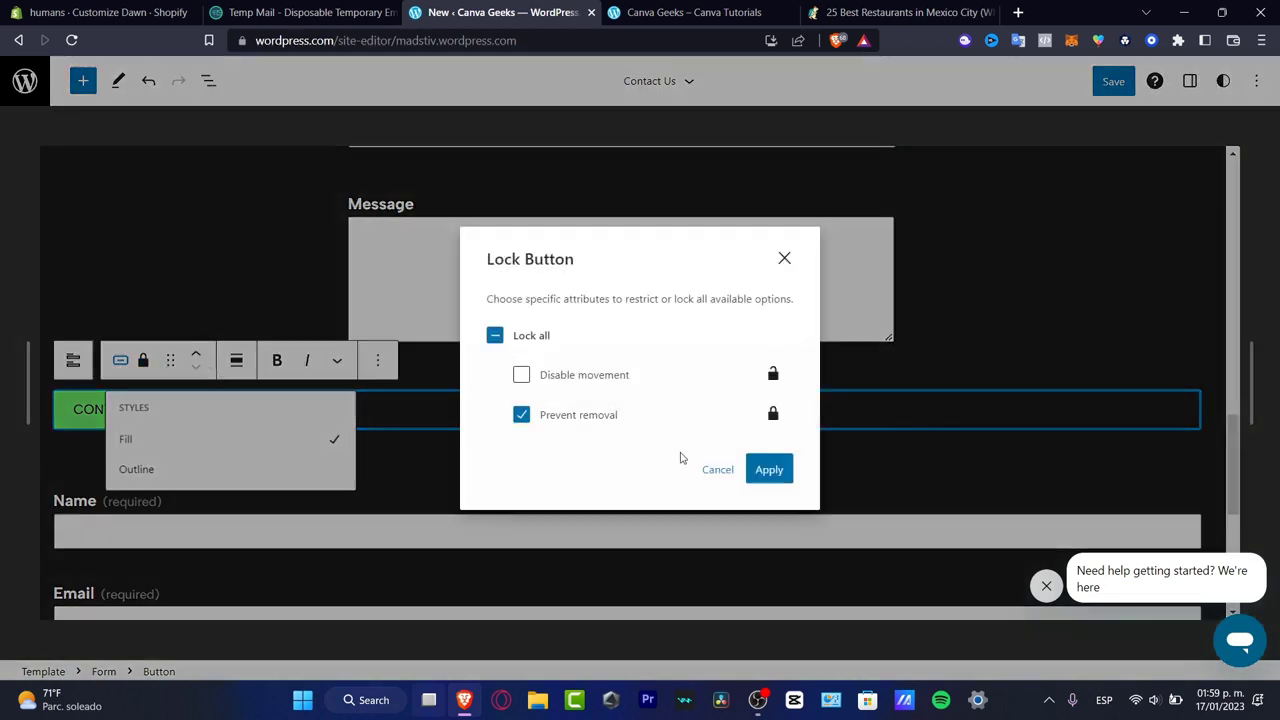
click(717, 469)
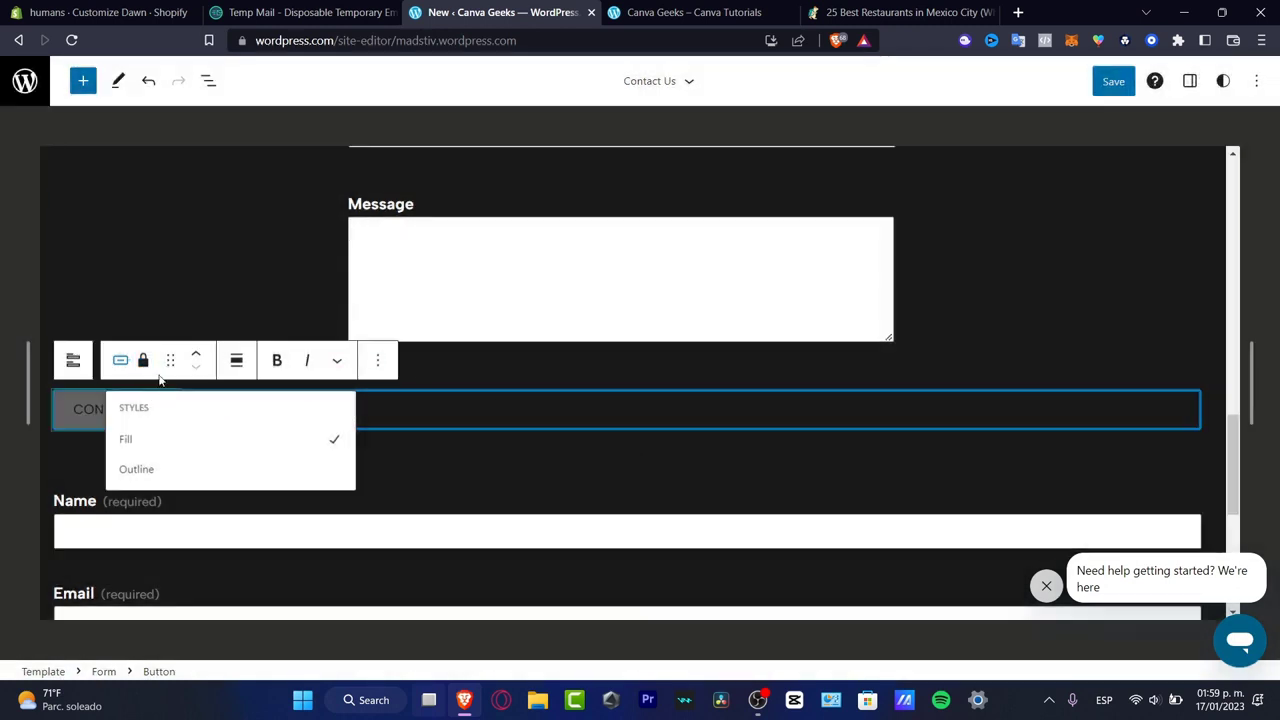
click(236, 362)
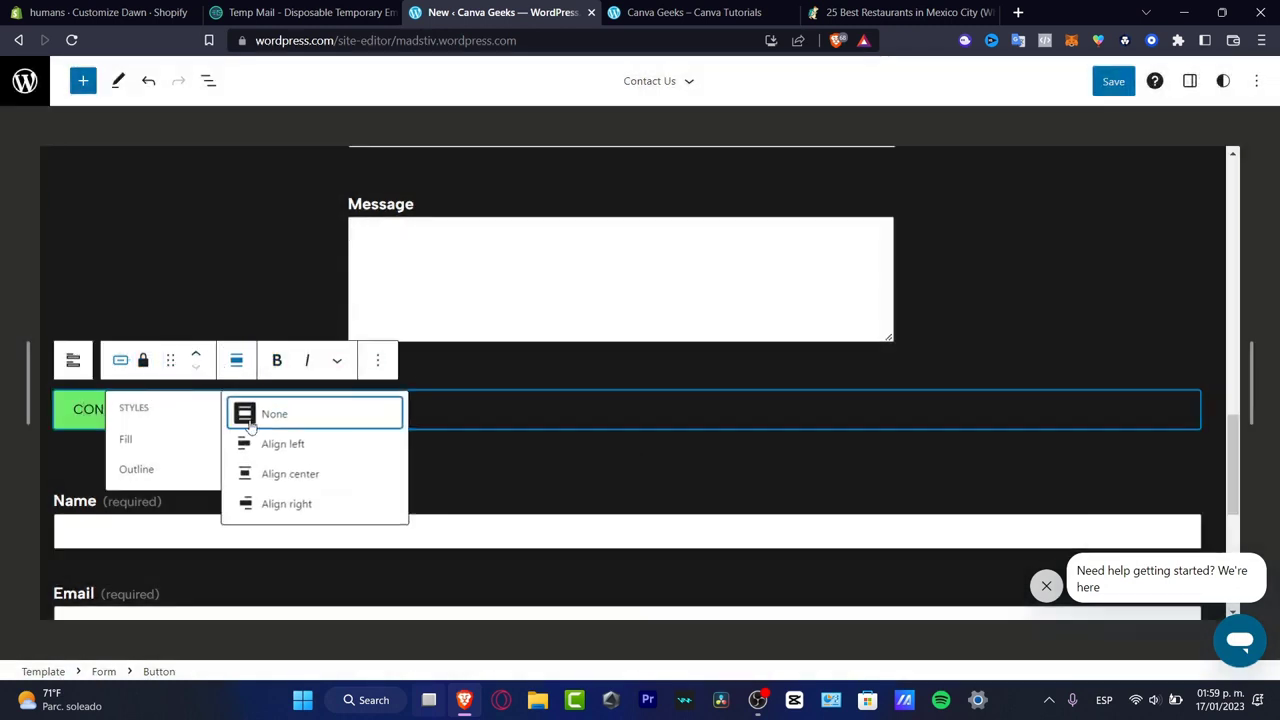
click(262, 443)
click(236, 360)
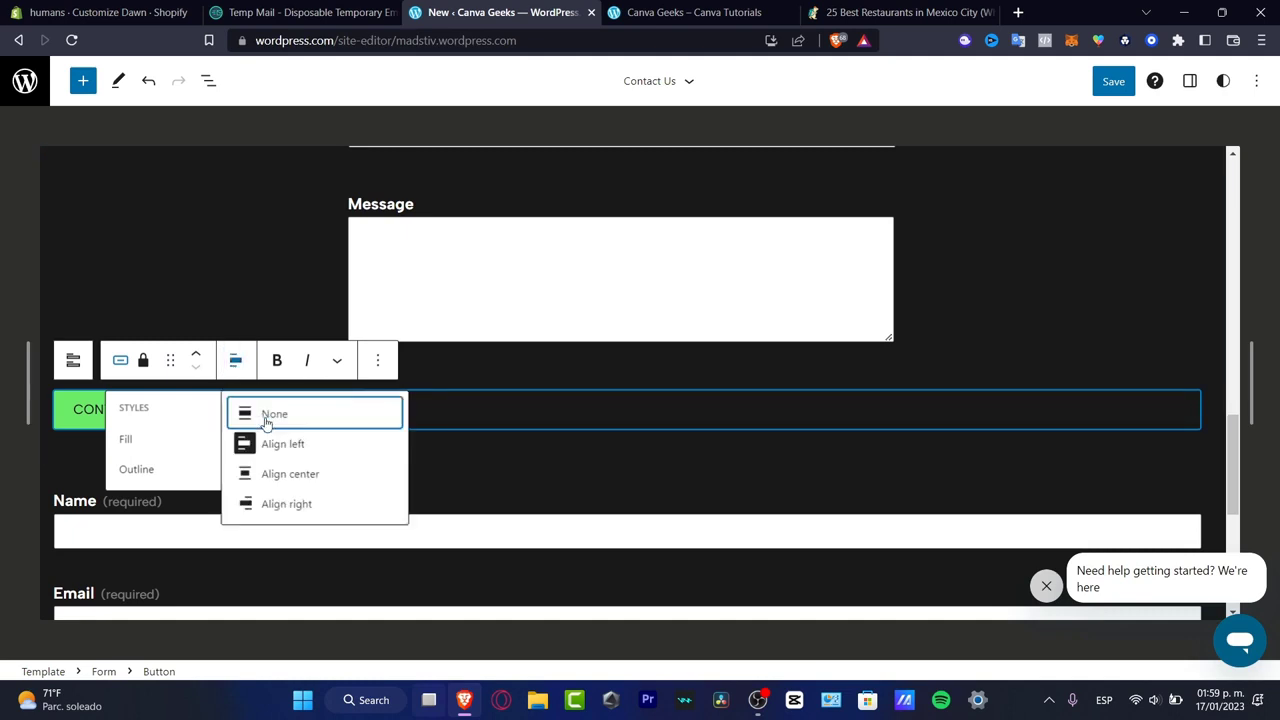
click(278, 474)
- Remove the Name field from the second, duplicate contact form
click(476, 510)
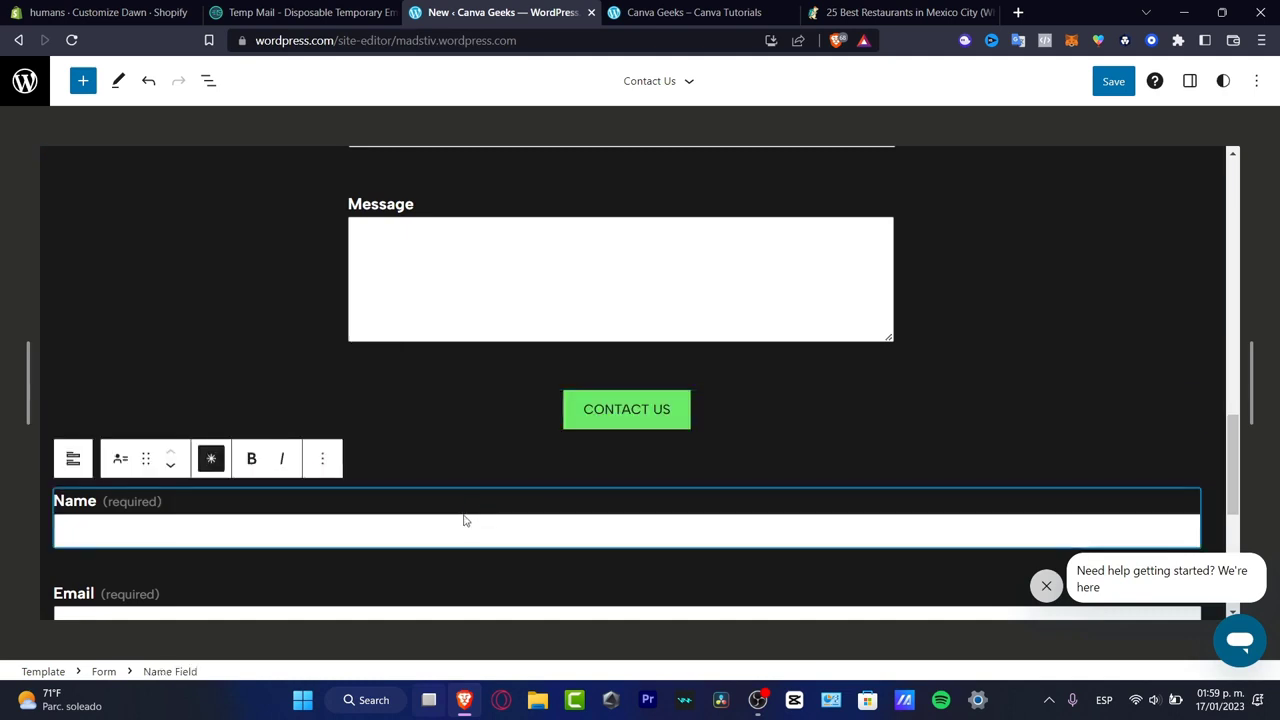
click(317, 459)
click(414, 404)
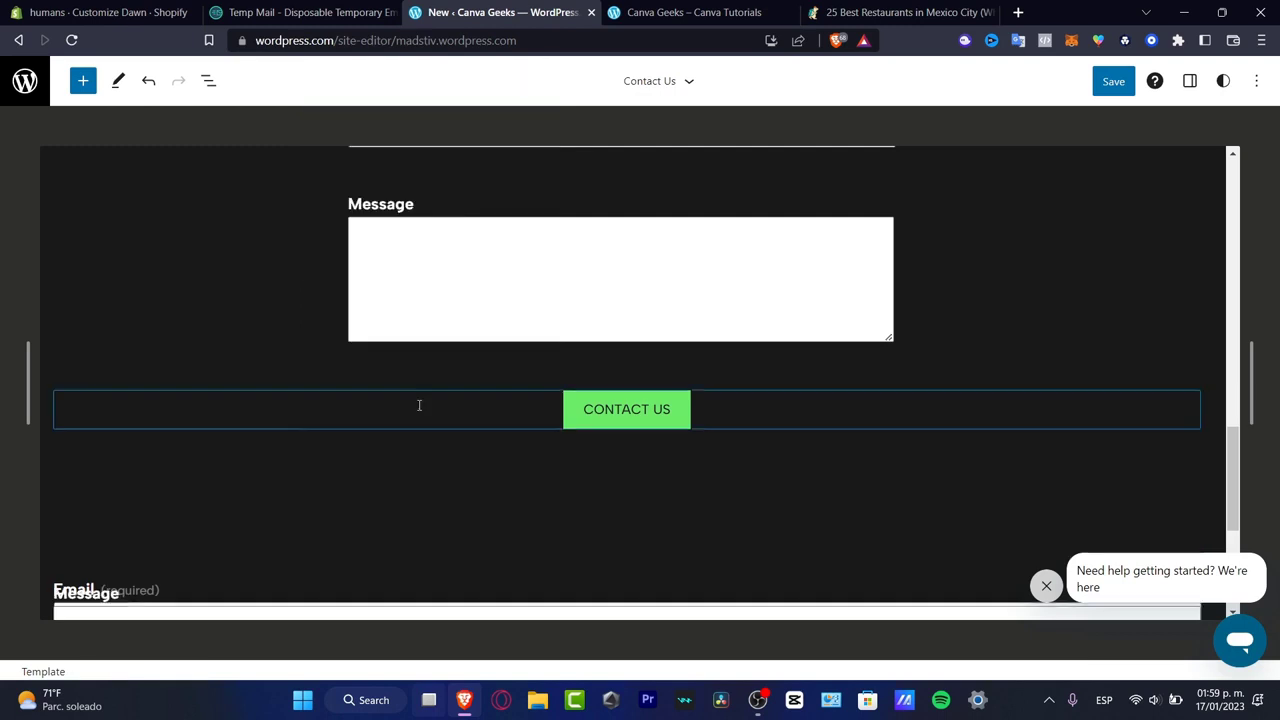
- Remove the remaining Email and Message fields from the duplicate form and check the formatting and block options of its Contact Us button
right_click(427, 399)
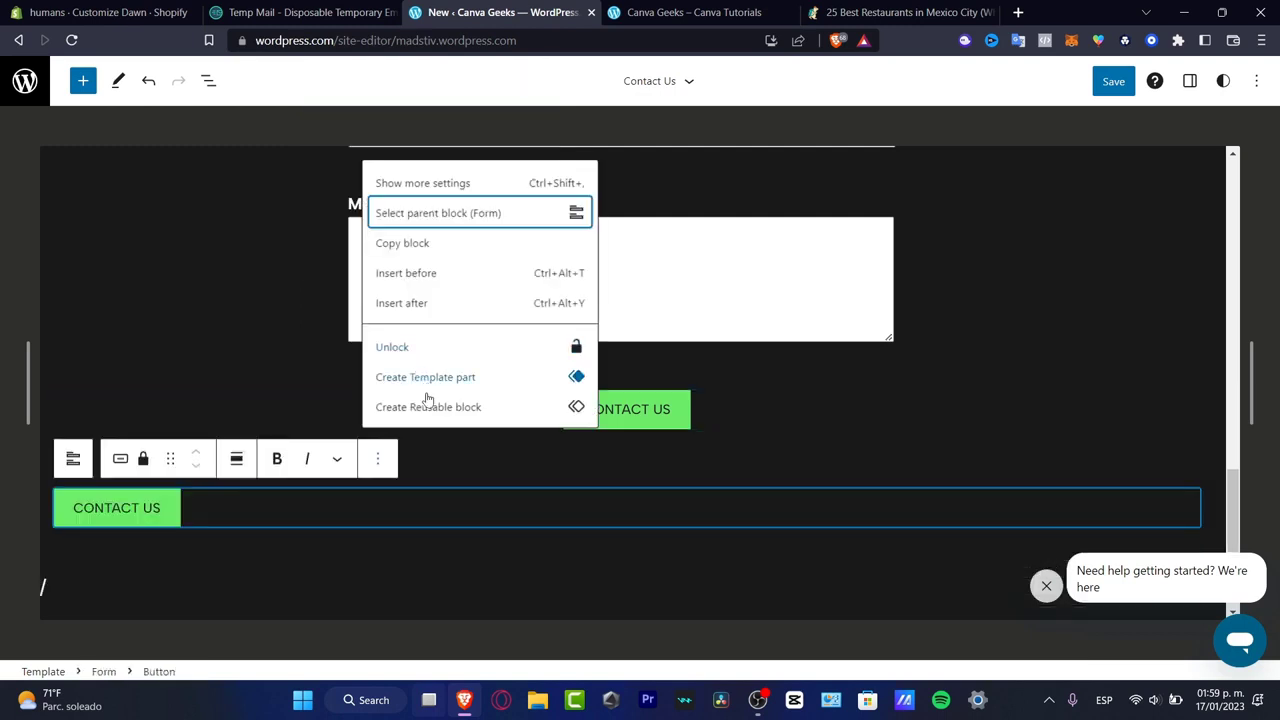
click(339, 459)
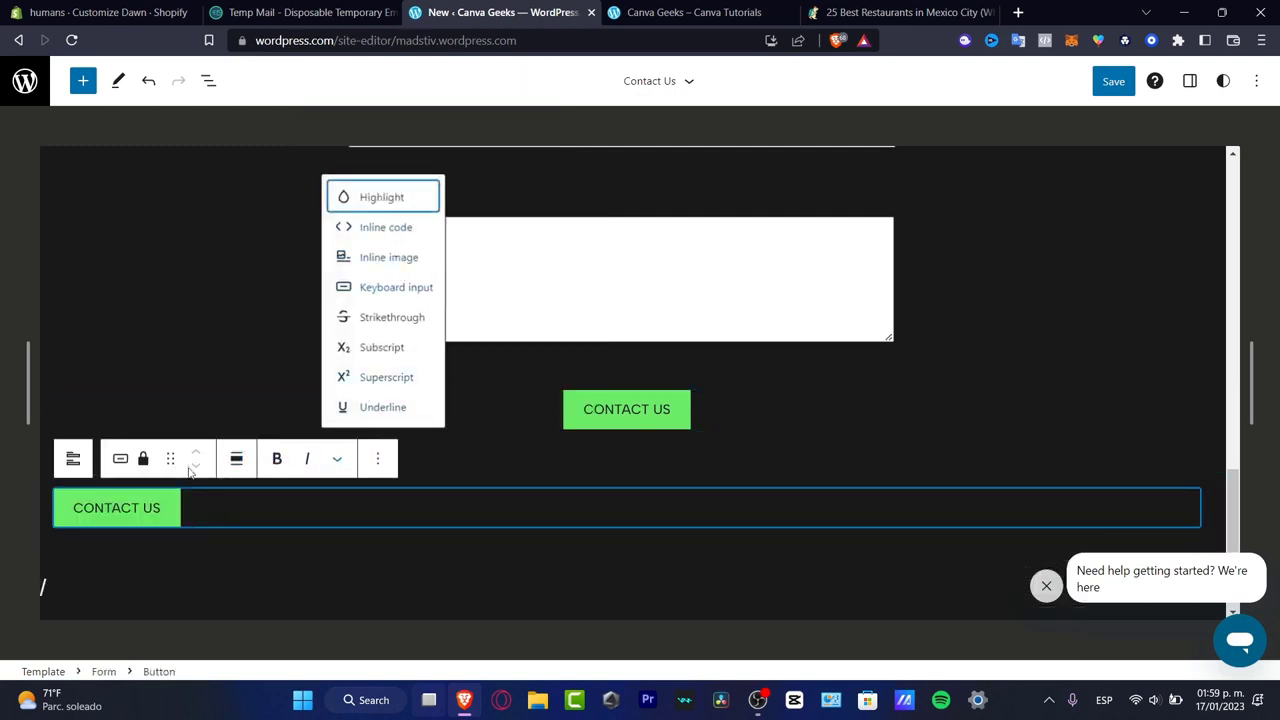
click(192, 508)
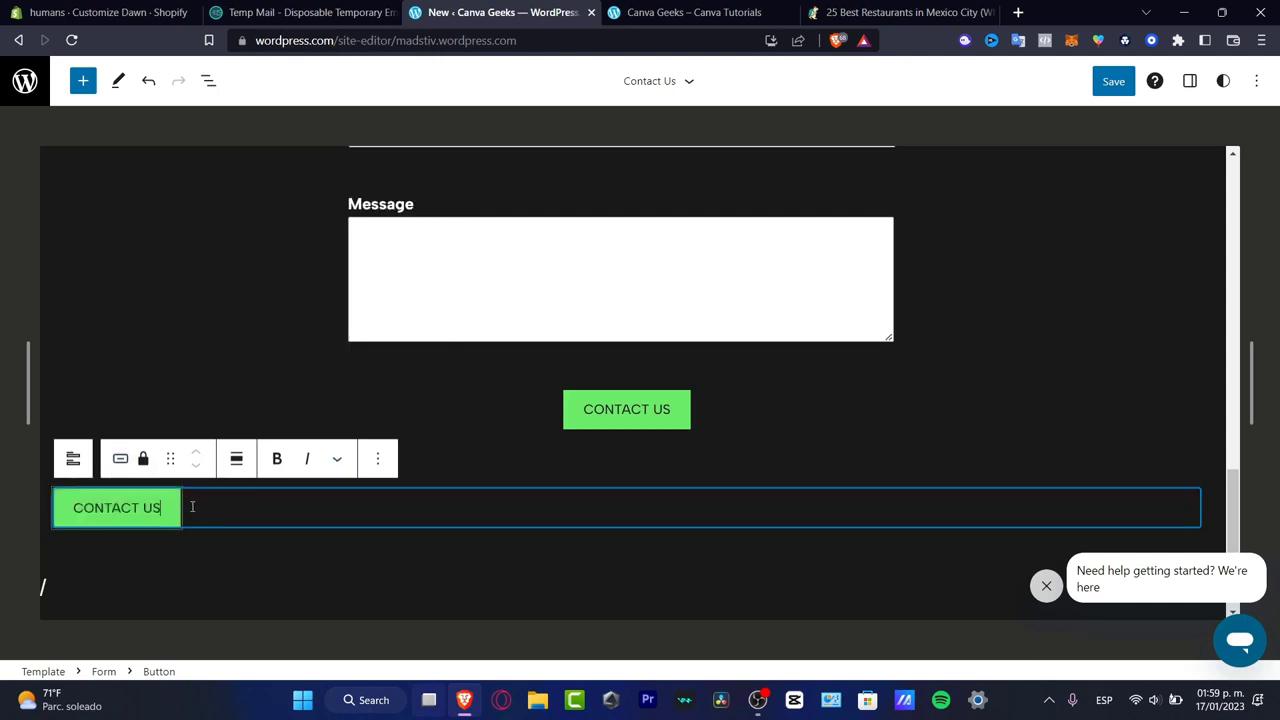
drag(156, 511, 184, 482)
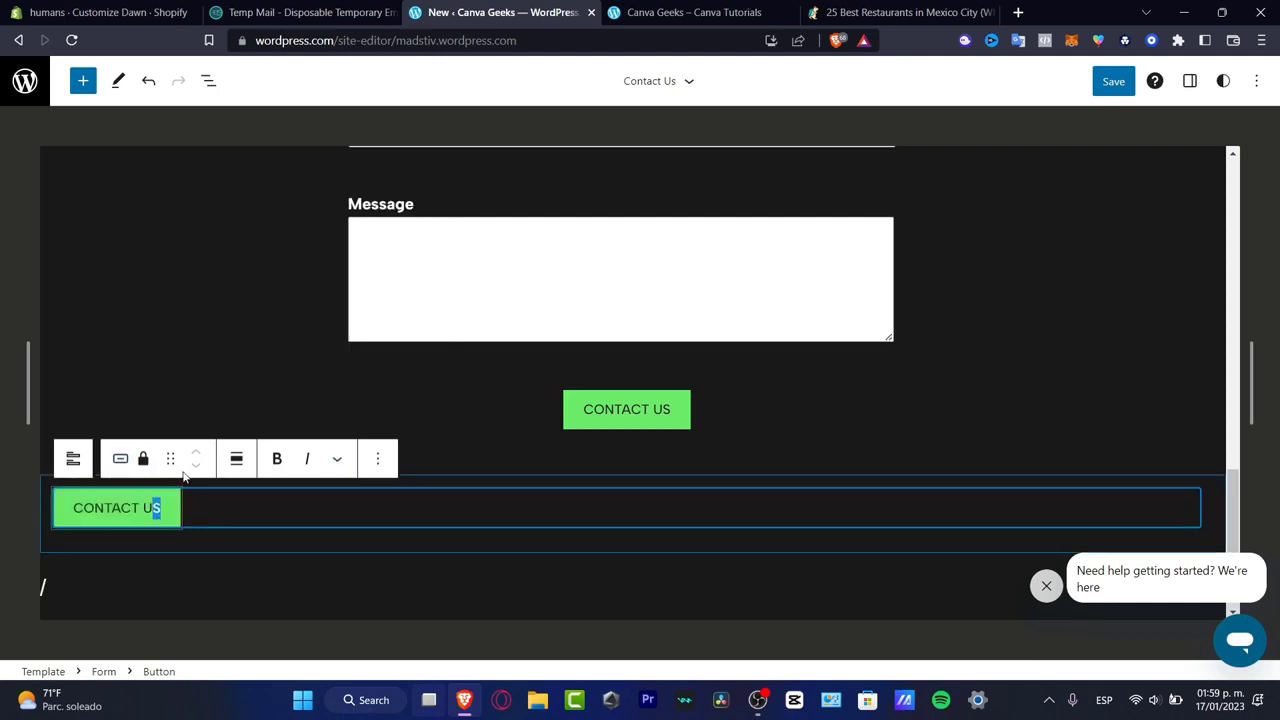
click(377, 458)
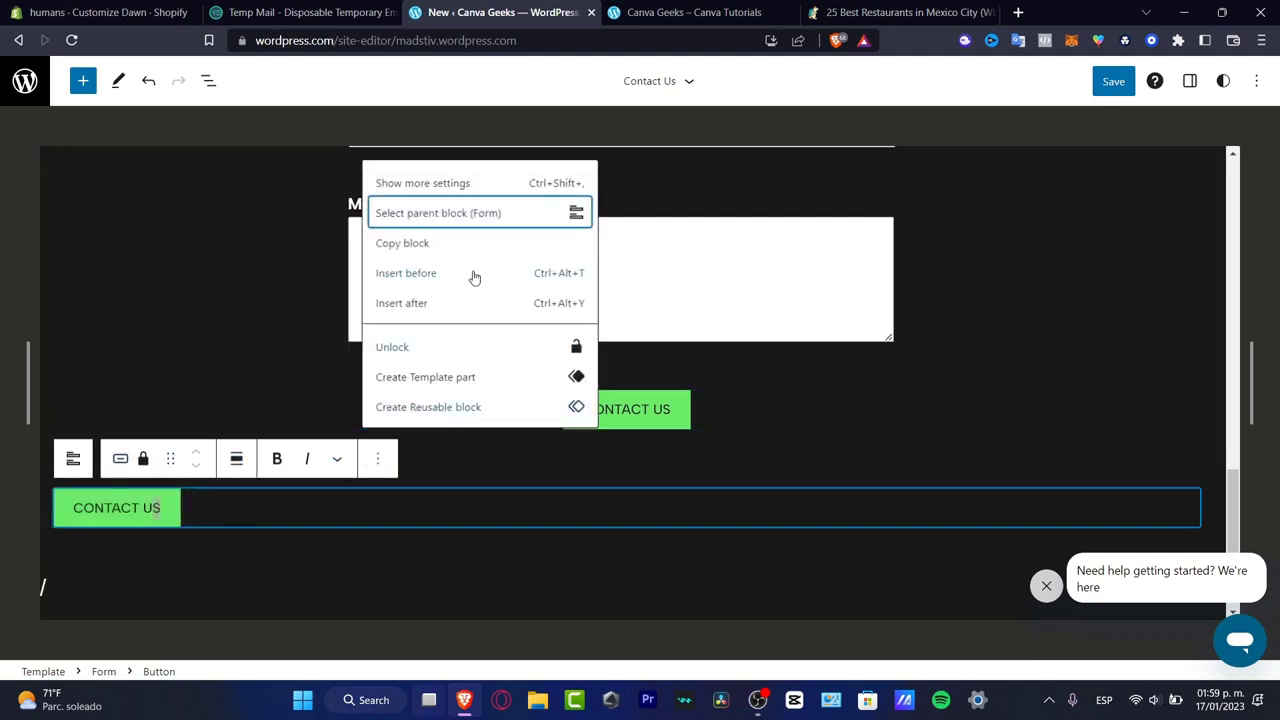
click(587, 547)
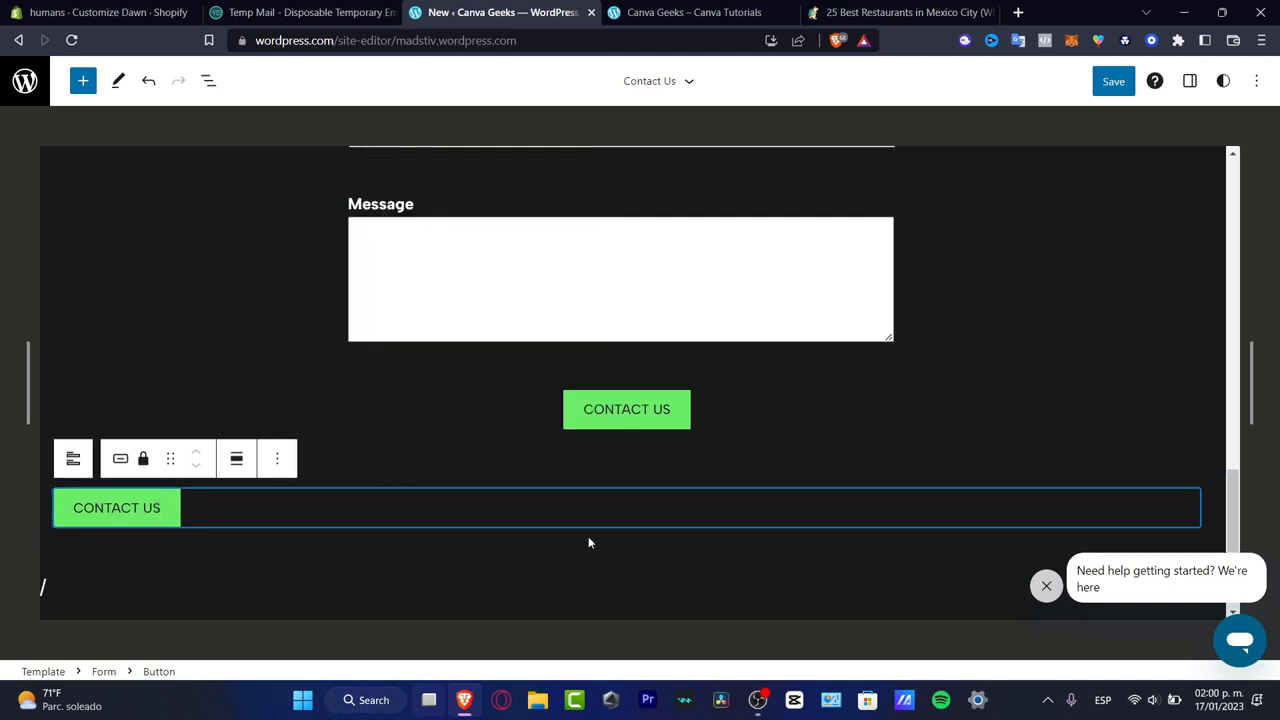
- Look through the block options of the first form's centered Contact Us button and show its additional settings
scroll(884, 393, up, 2)
scroll(883, 393, down, 5)
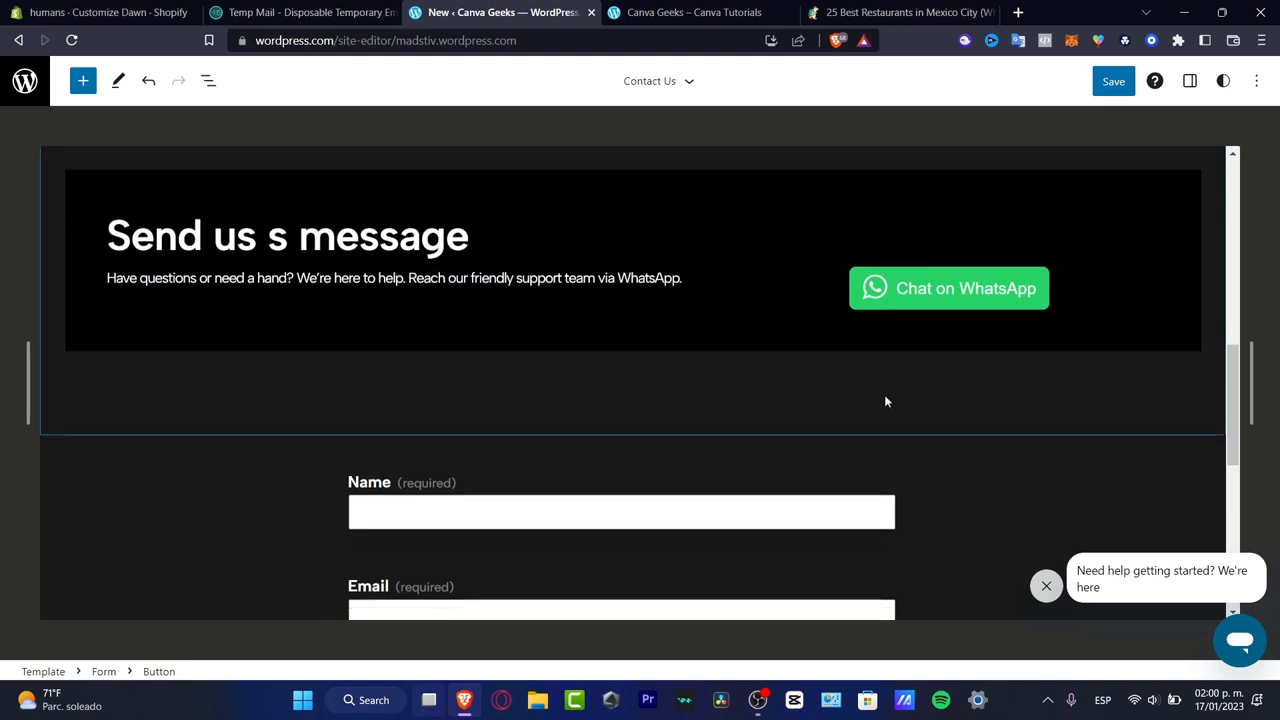
click(660, 418)
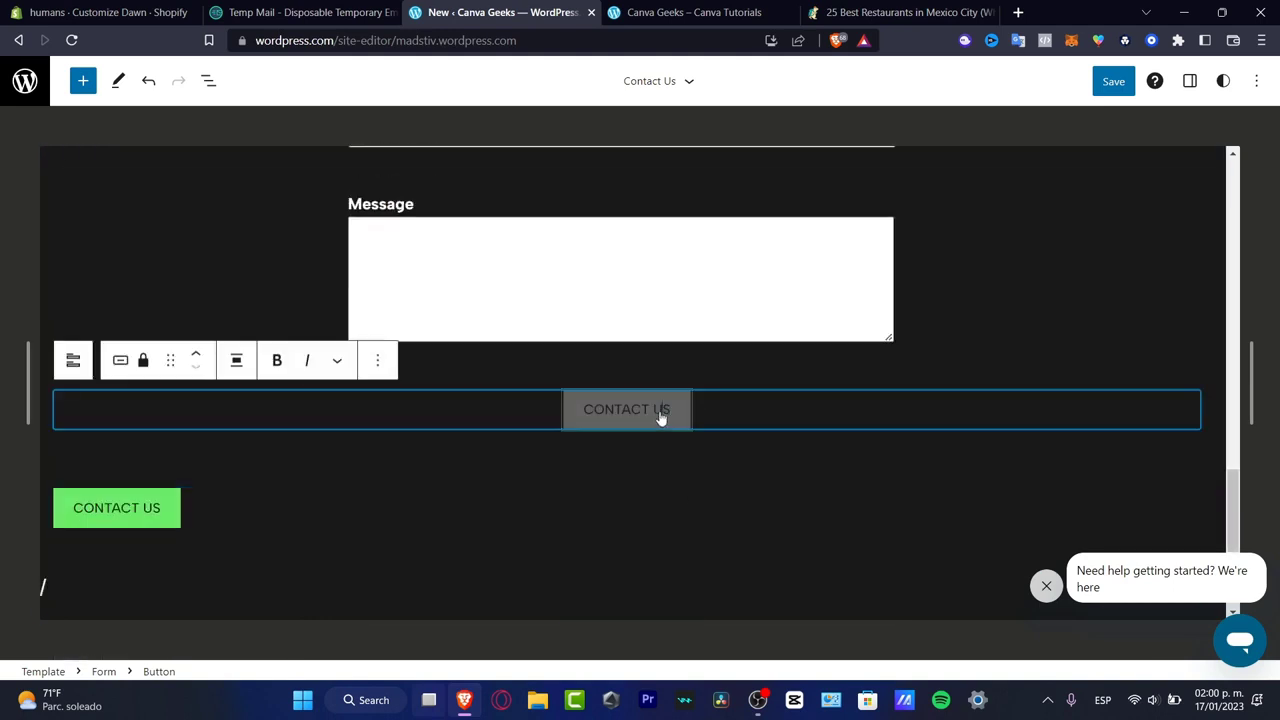
click(379, 365)
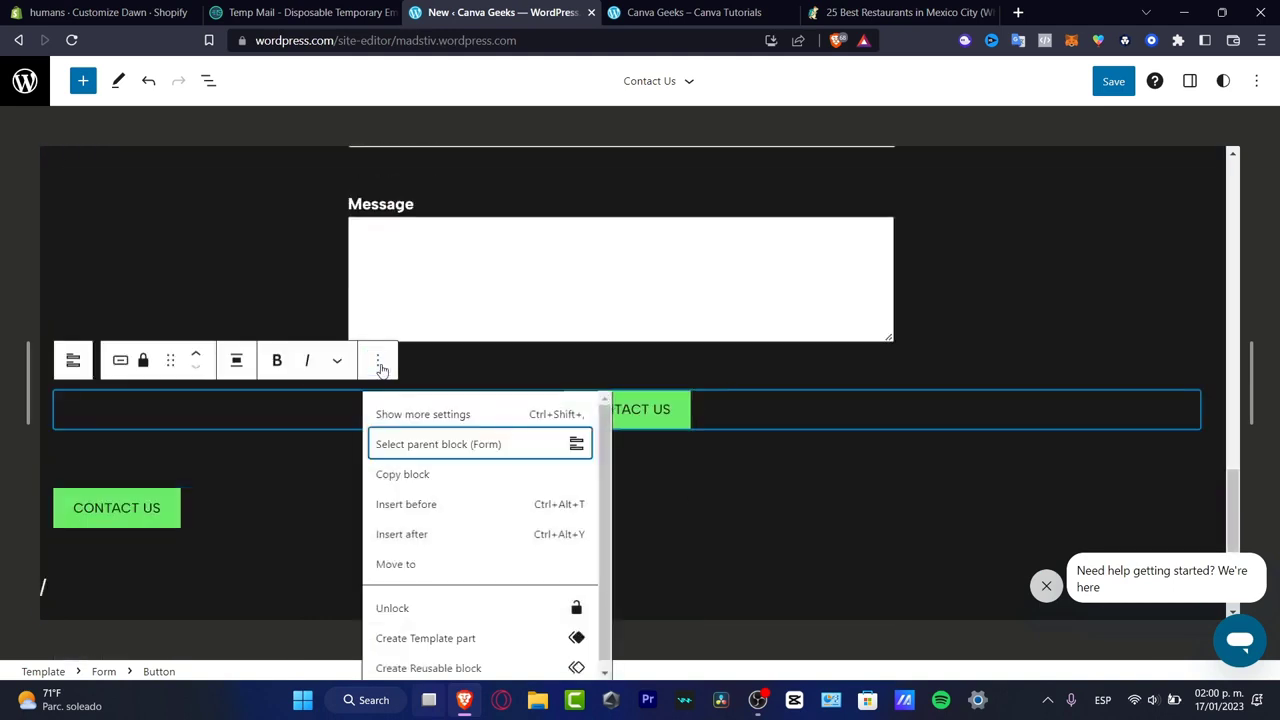
scroll(475, 593, down, 1)
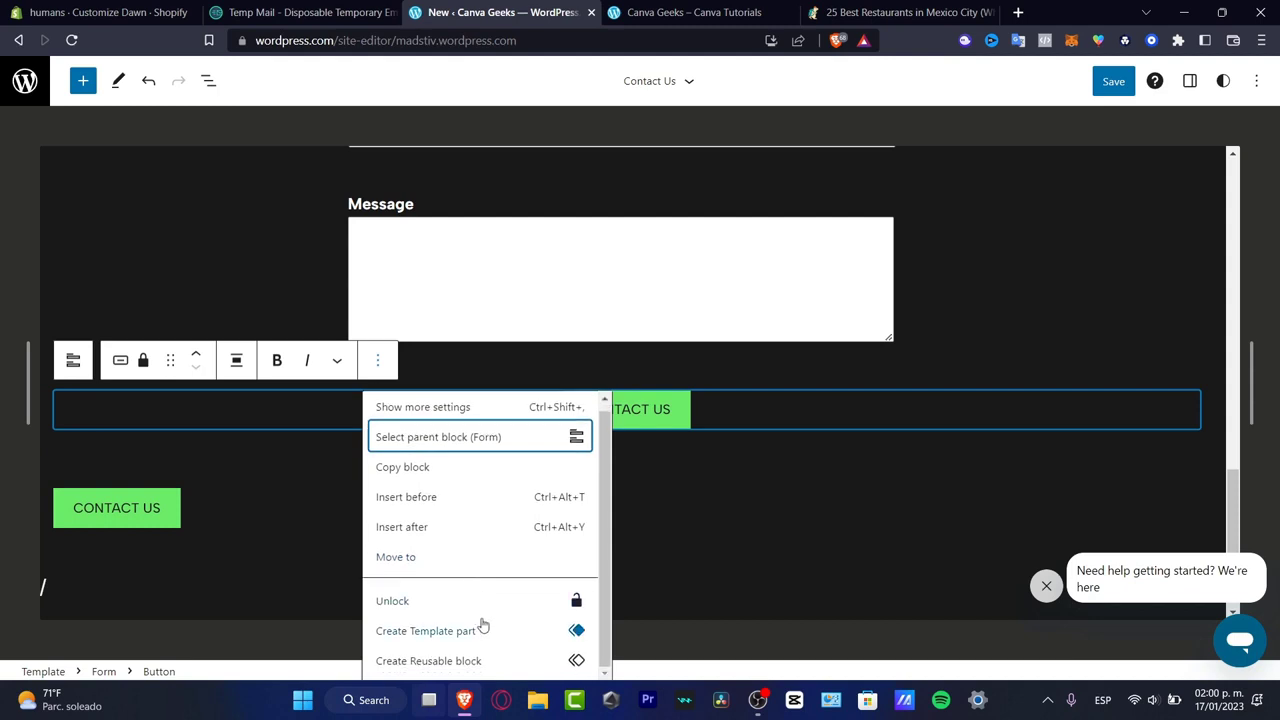
click(449, 408)
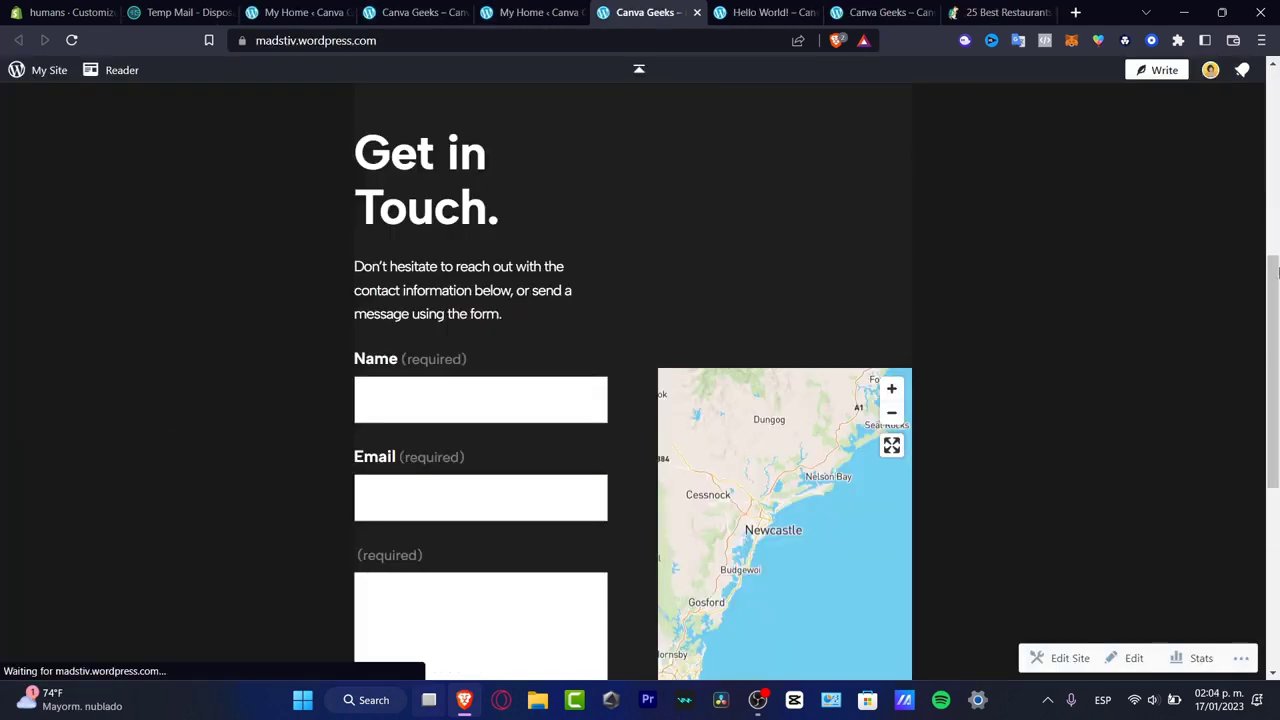
- Fill in a test name and e-mail address in the Get in Touch form on the published site
drag(1277, 320, 1276, 324)
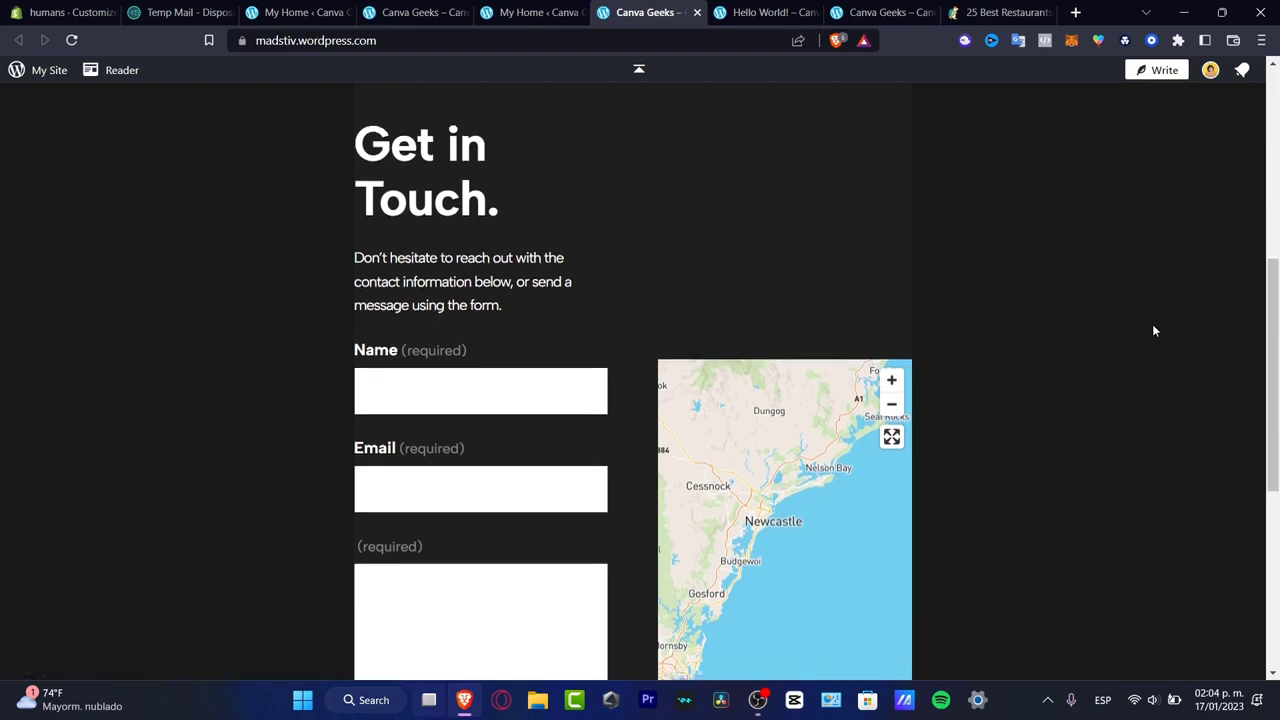
click(570, 378)
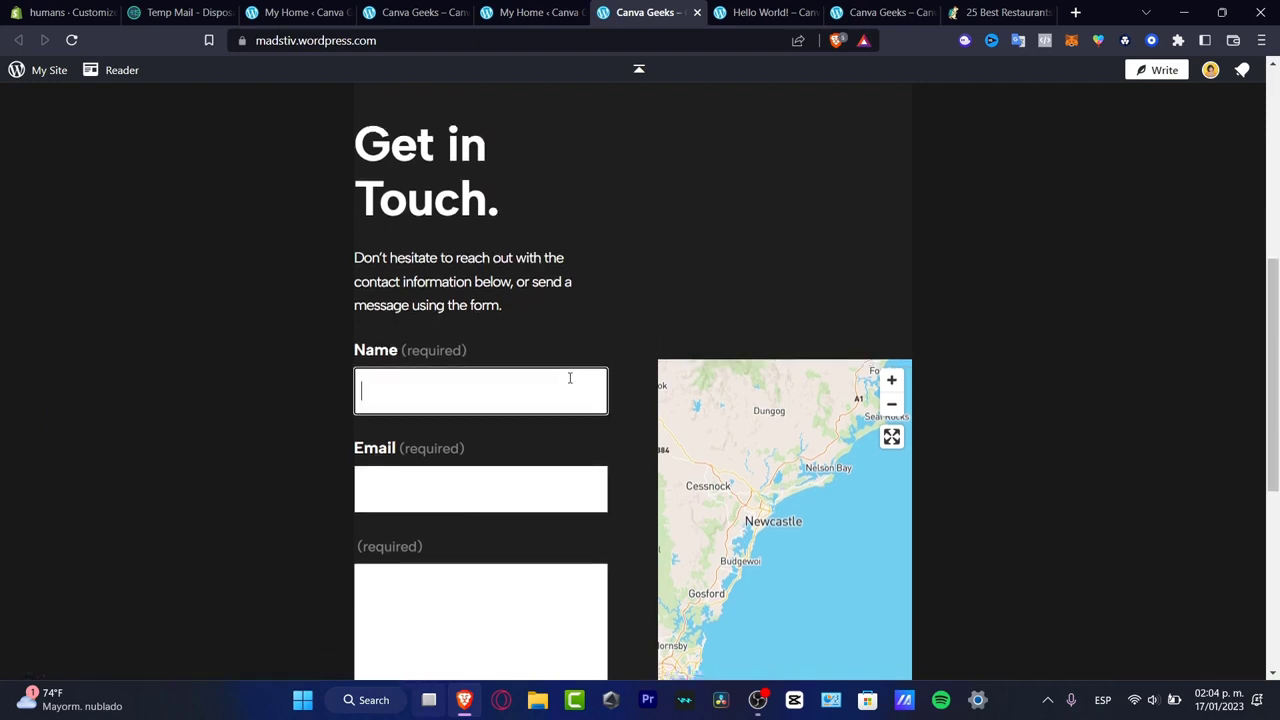
key(Tab)
text(s)
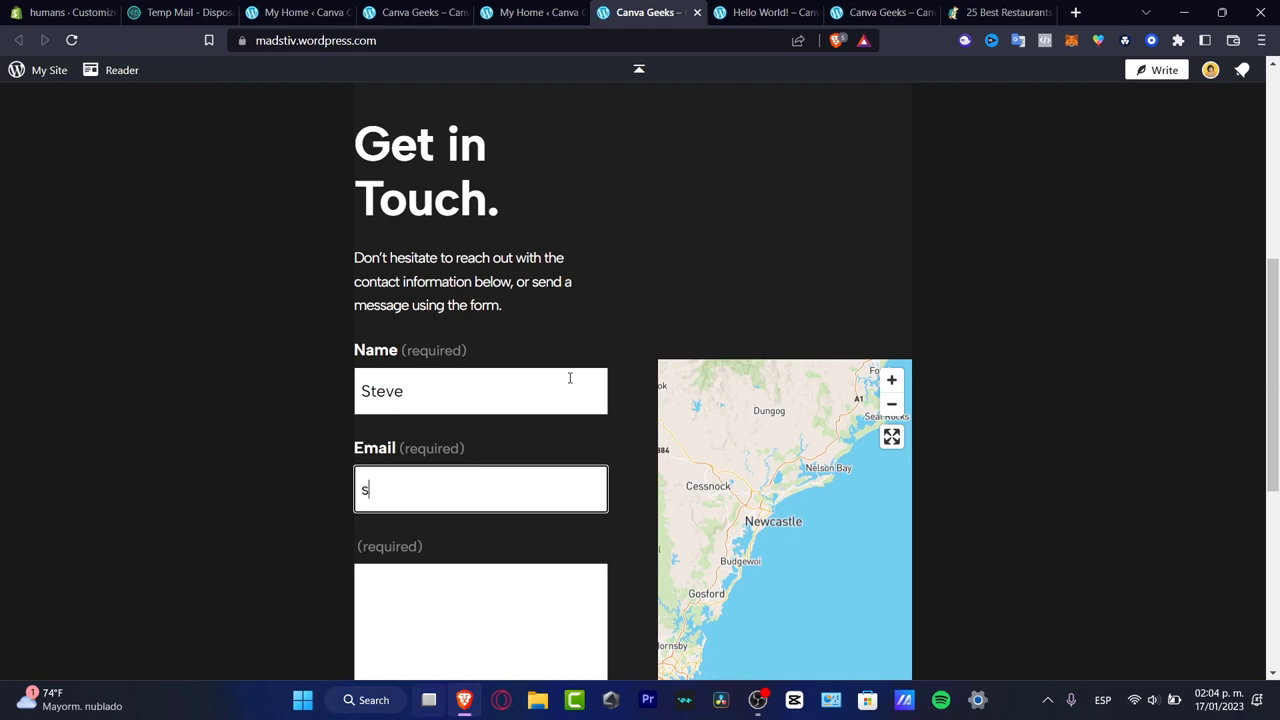
key(BackSpace)
text(emxap)
key(BackSpace)
key(BackSpace)
key(BackSpace)
text(om)
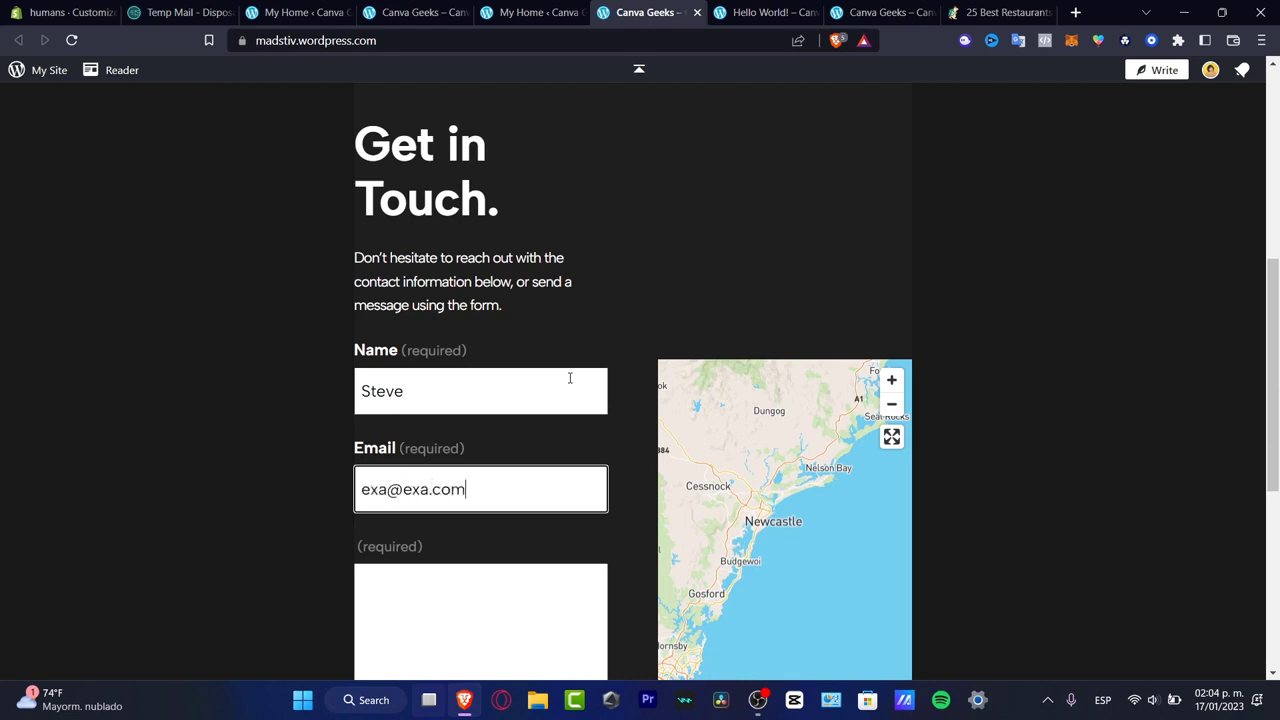
- Enter "example" as the message in the Get in Touch form and submit the form
click(542, 623)
text(ex)
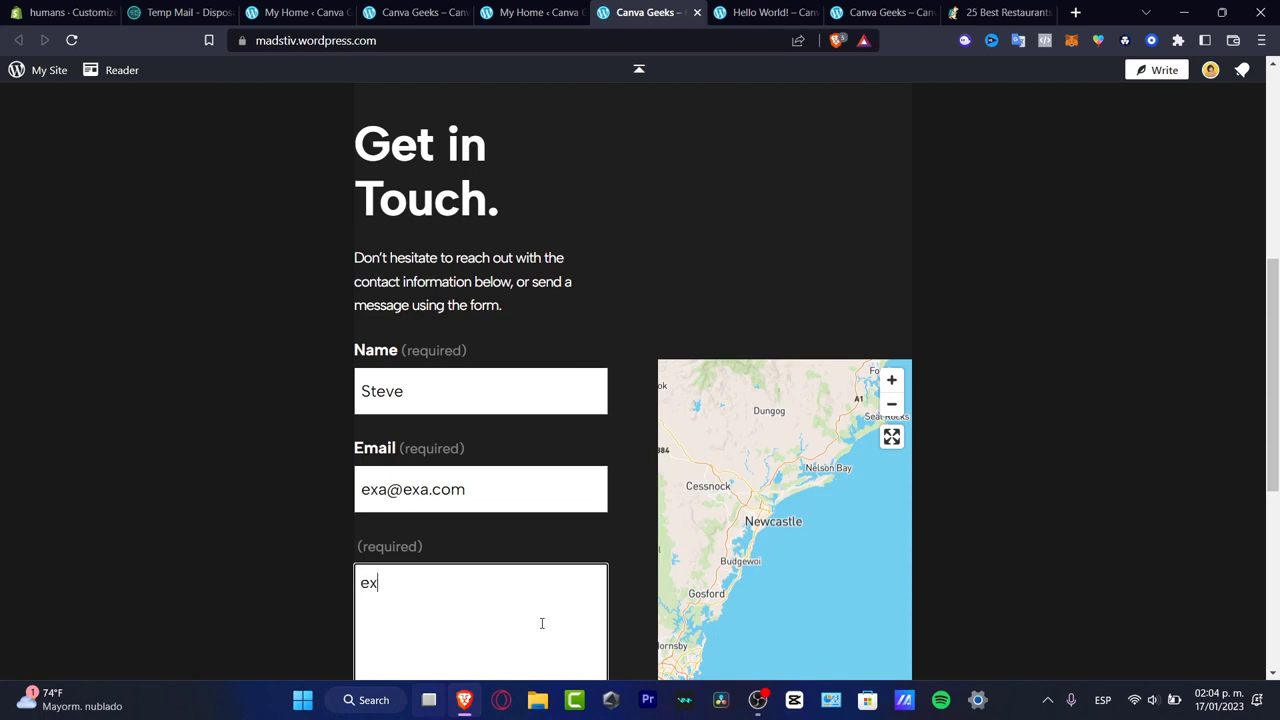
text(ample)
scroll(708, 553, down, 5)
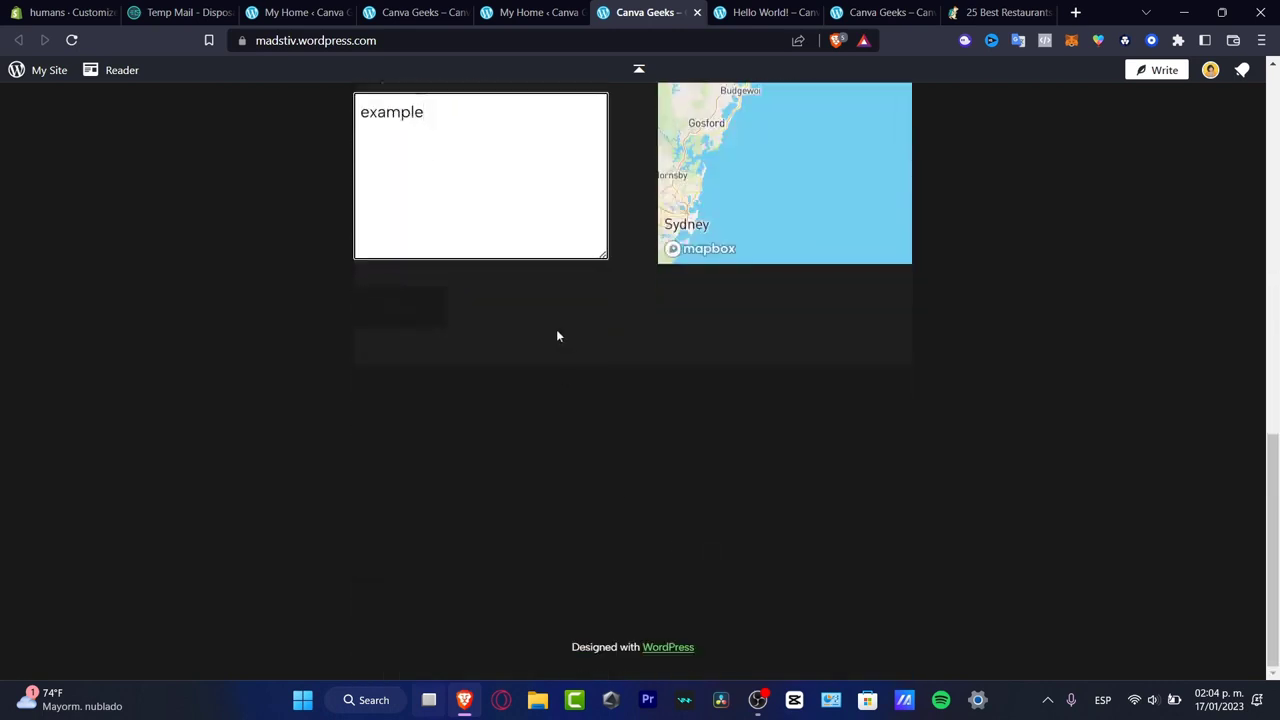
click(433, 317)
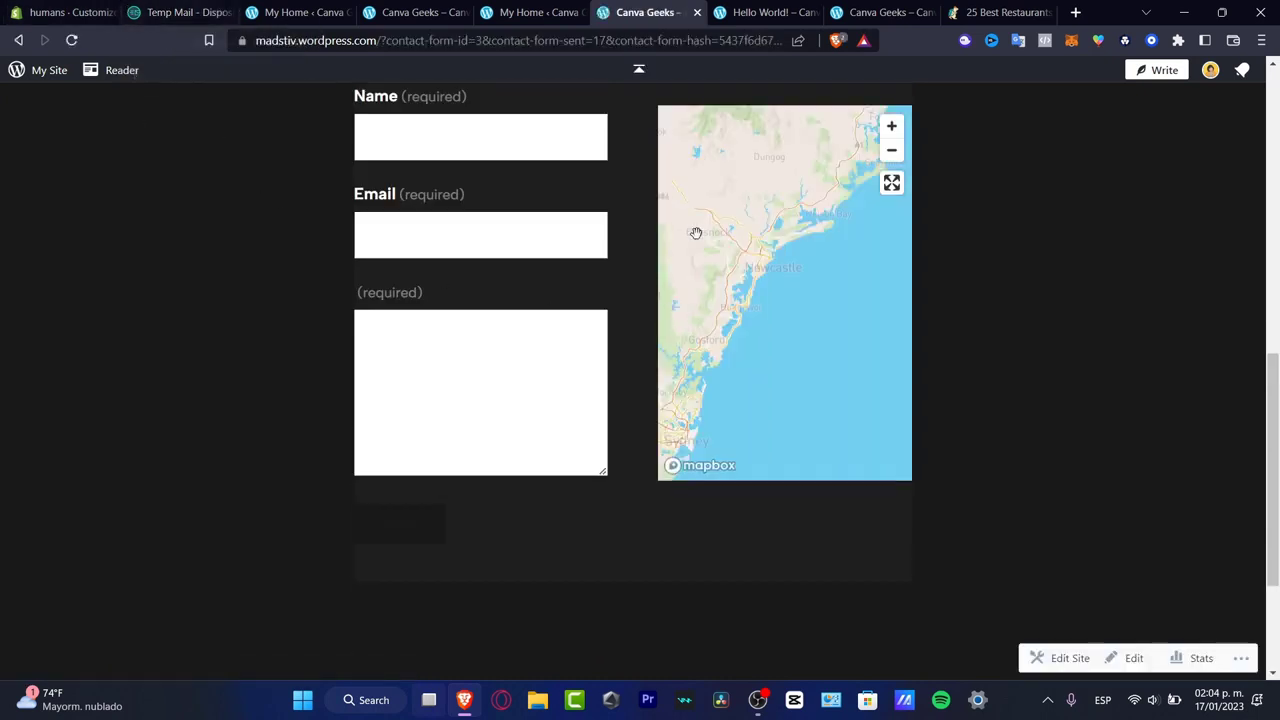
- Switch to the site's My Home dashboard, reload it and look through the page for the form submission
click(534, 14)
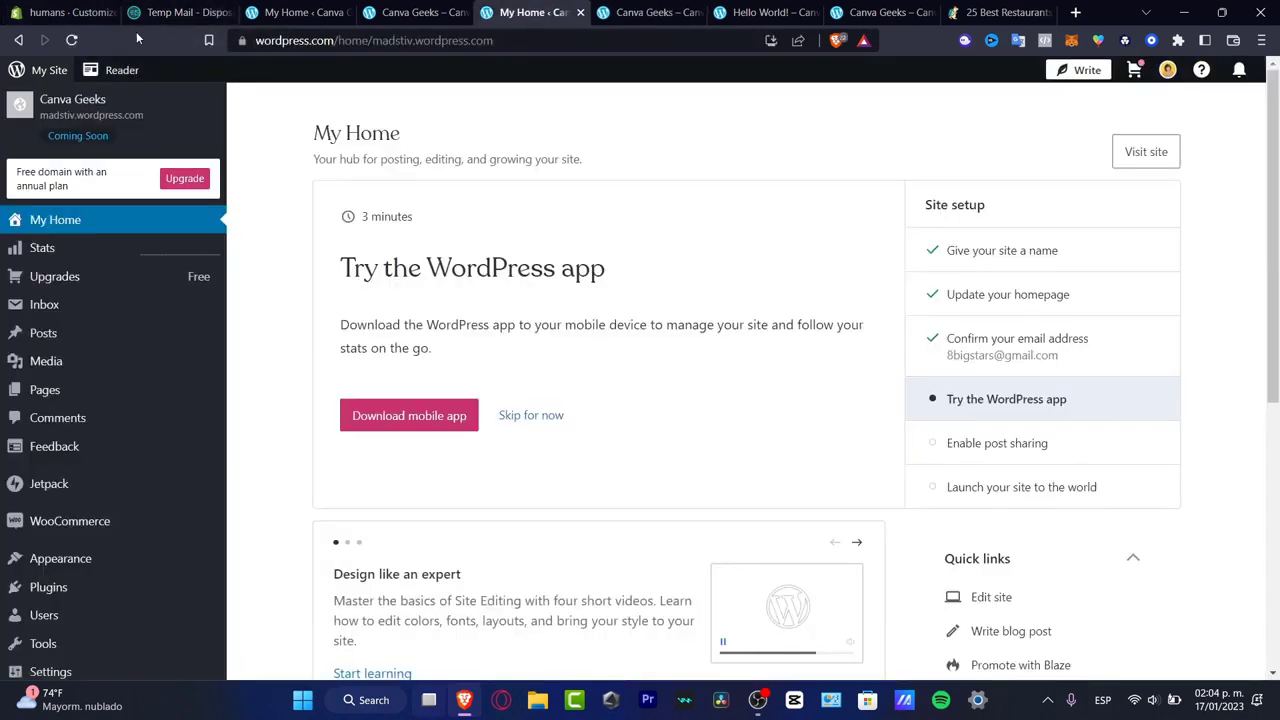
click(72, 40)
scroll(103, 443, down, 3)
scroll(103, 443, down, 3)
scroll(103, 443, up, 5)
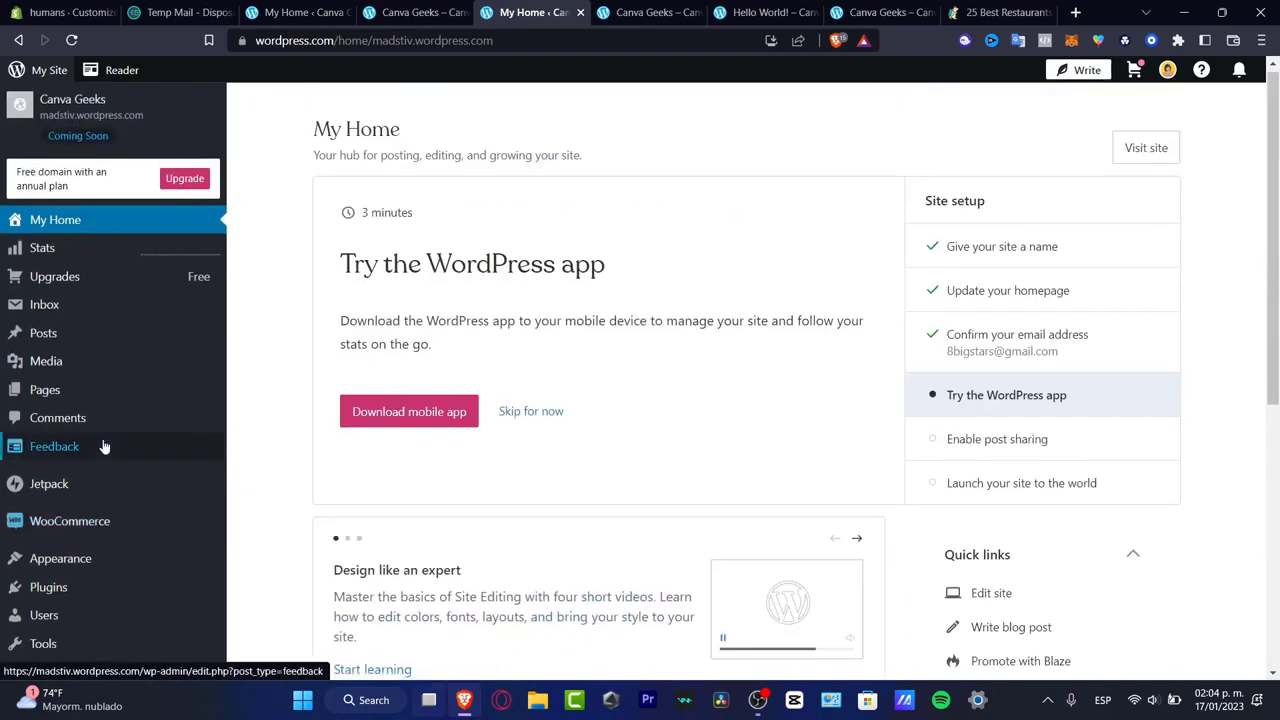
scroll(1212, 392, down, 3)
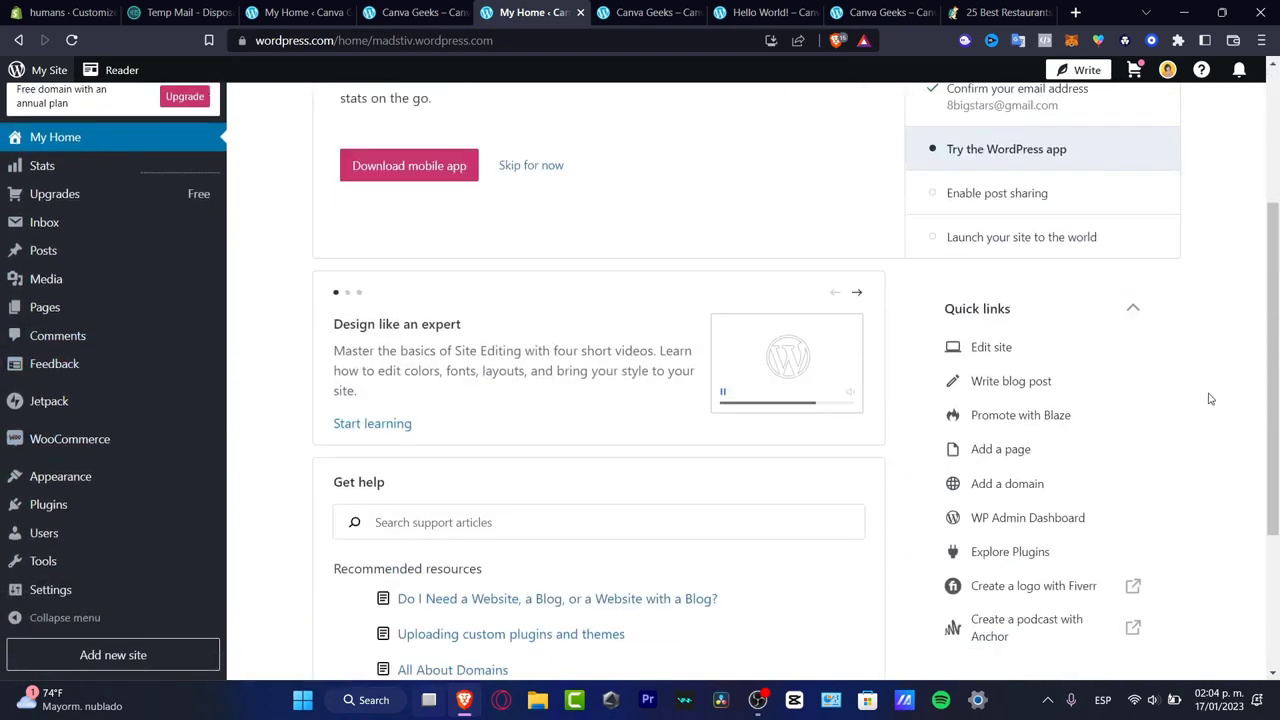
- Check the site's Inbox page for received messages and return to My Home
click(78, 248)
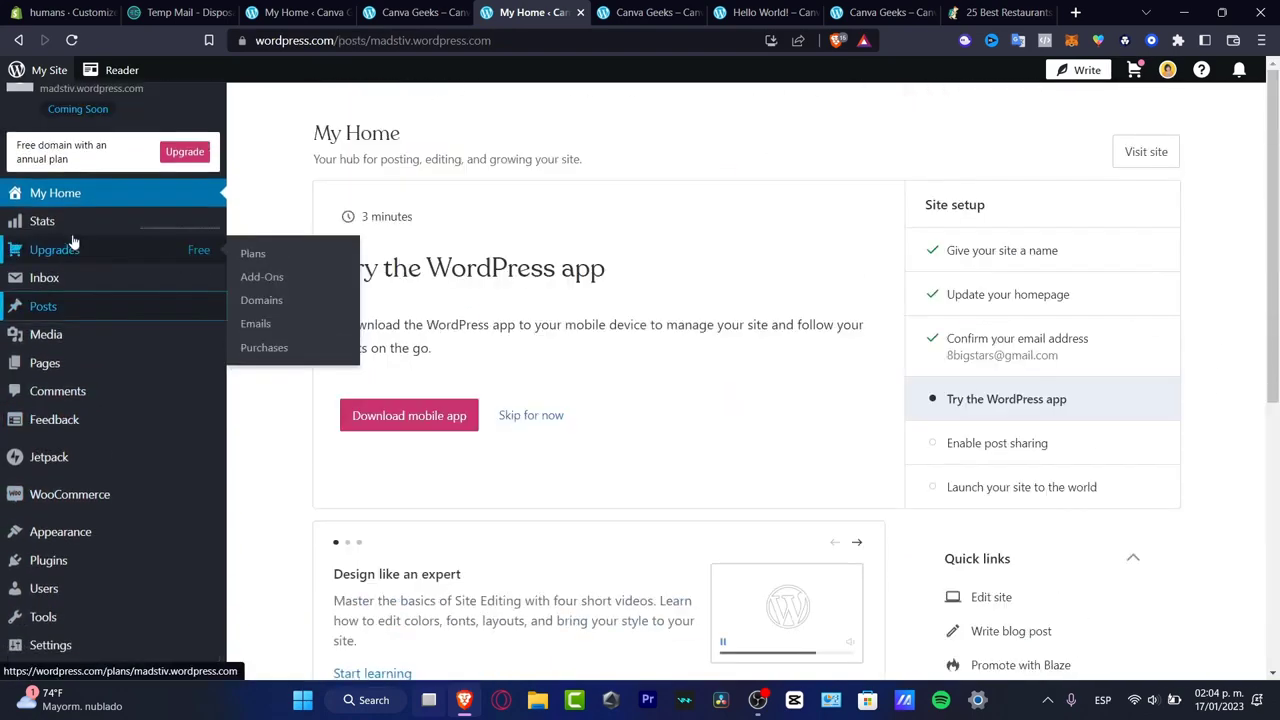
click(55, 279)
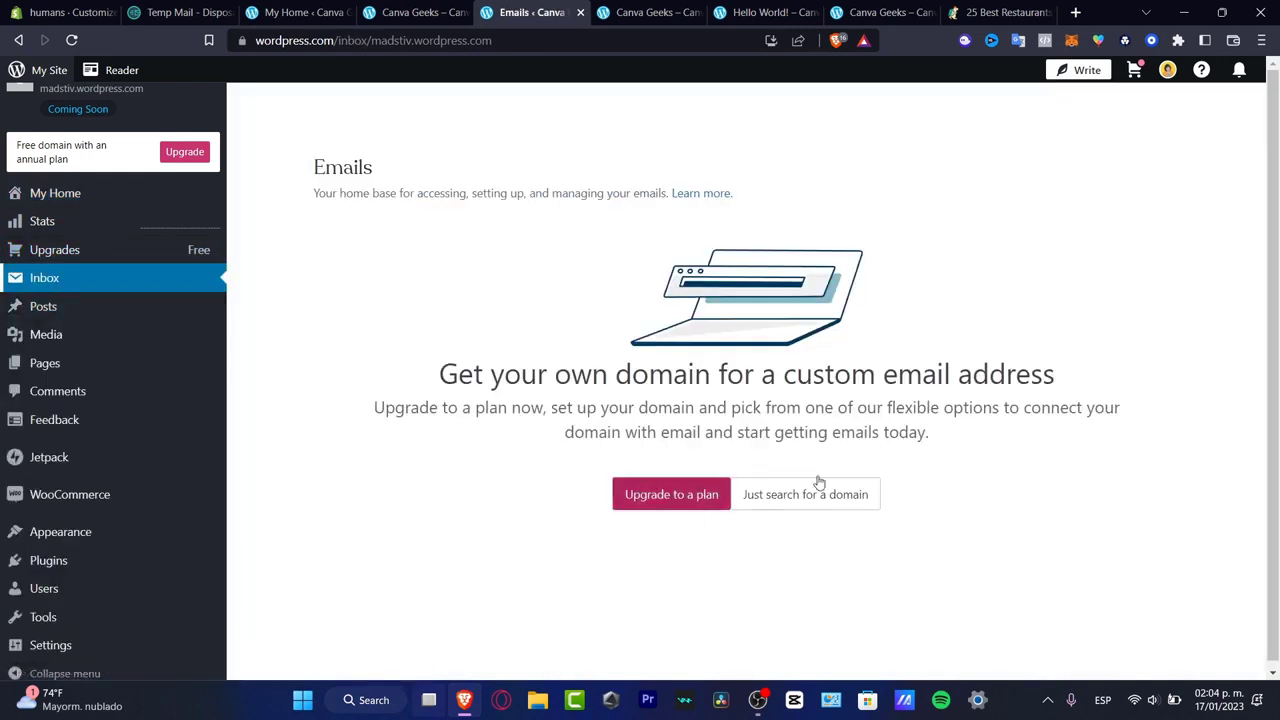
mouse_move(74, 292)
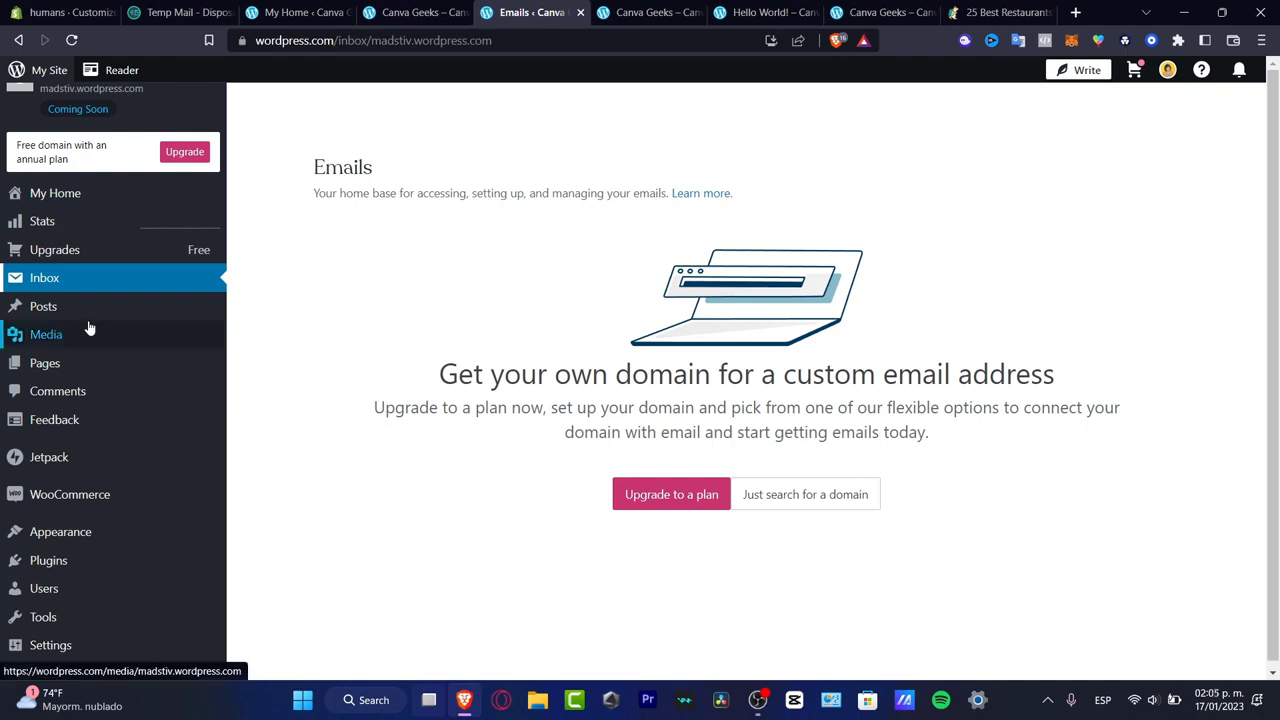
mouse_move(89, 327)
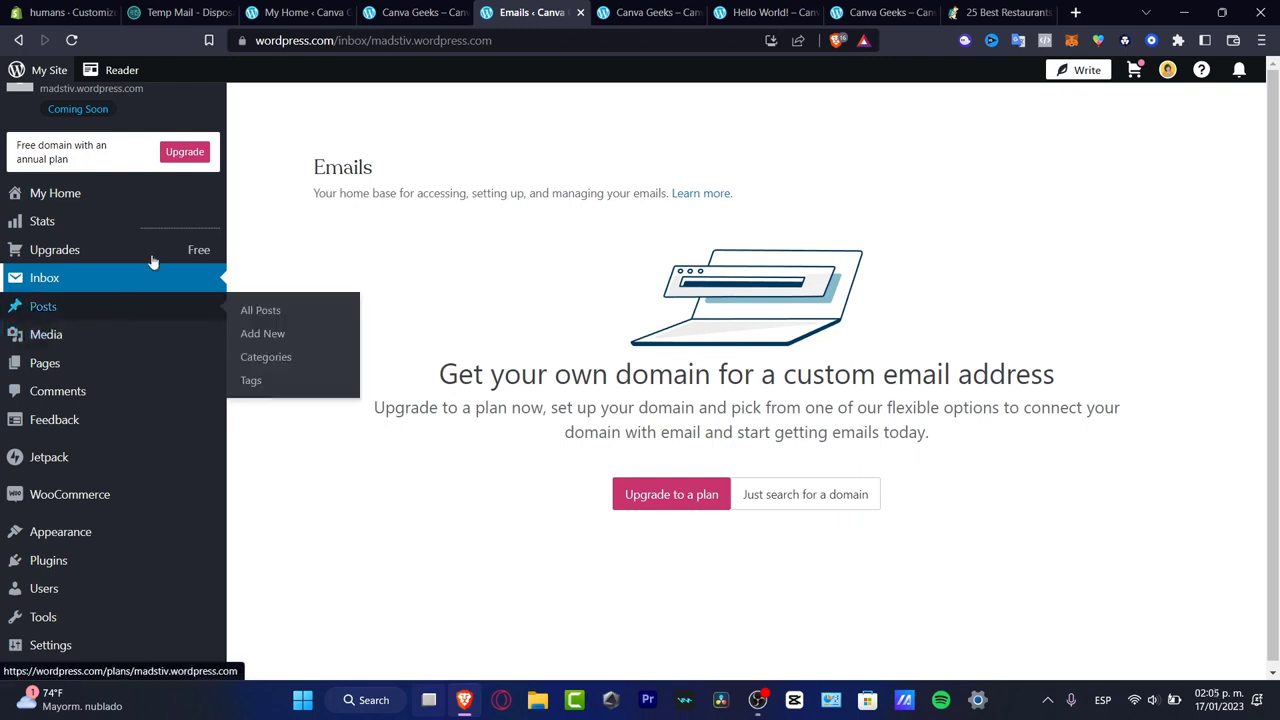
click(102, 198)
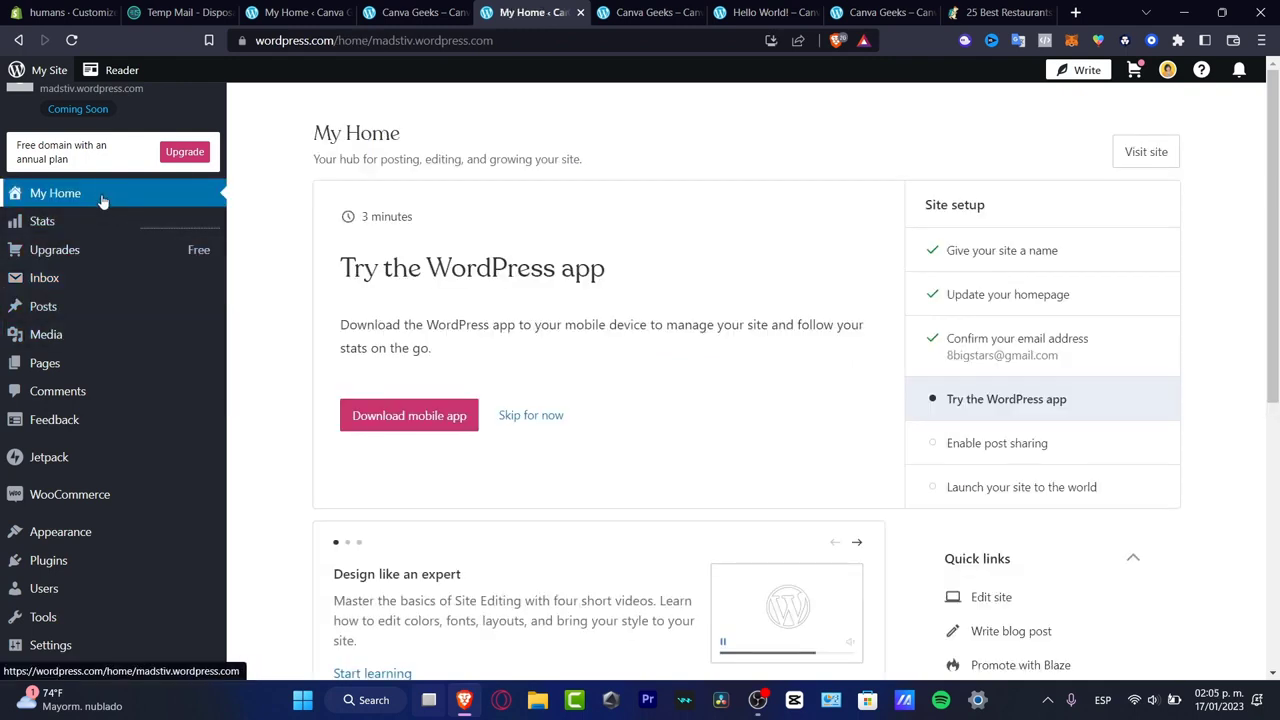